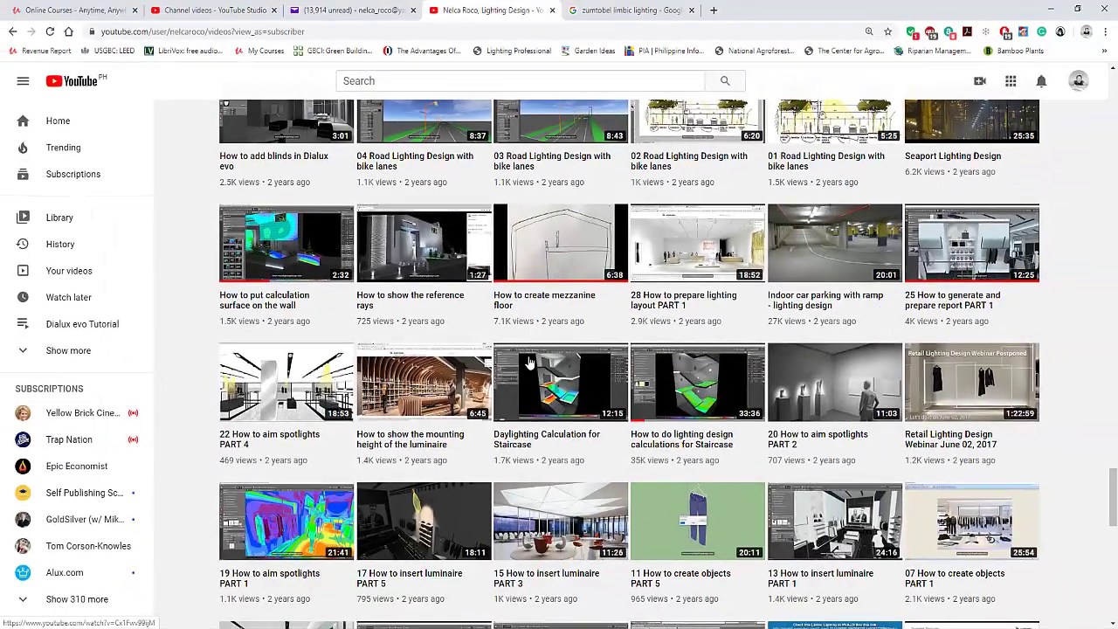
Look through the channel's videos for the Limbic Lighting e-book presentations and review the Google results for "zumtobel limbic lighting"
scroll(868, 378, down, 5)
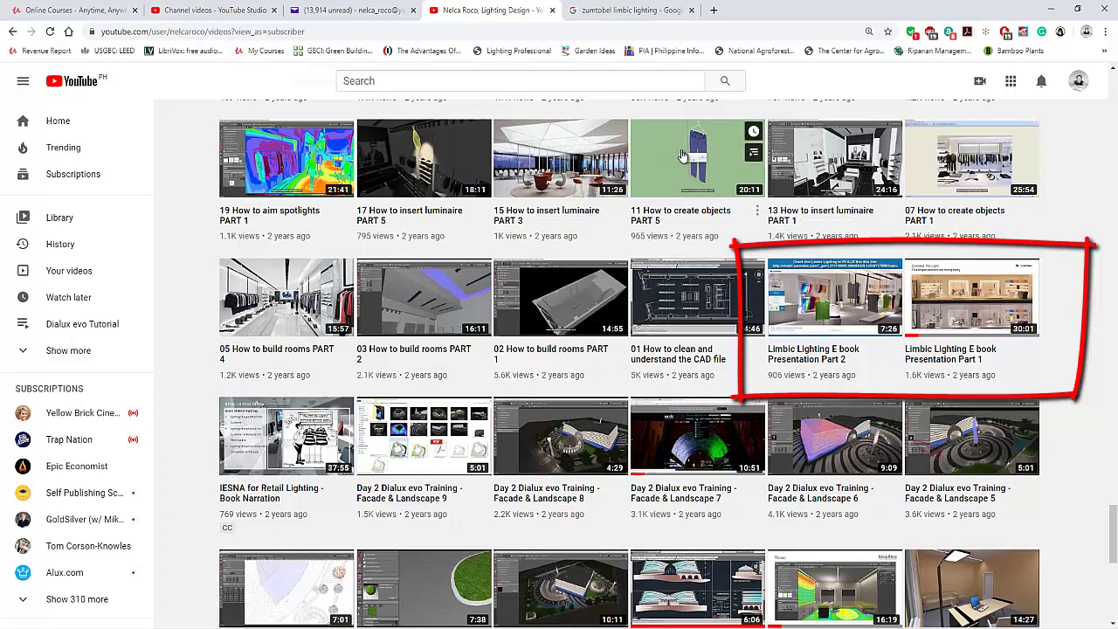
click(616, 11)
scroll(594, 232, up, 3)
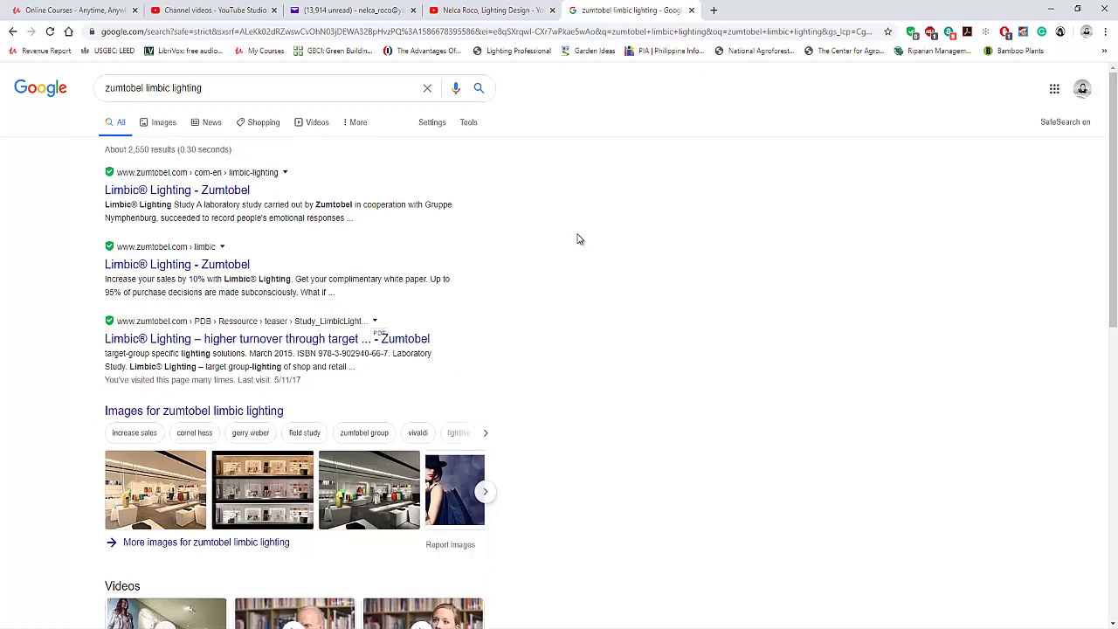
scroll(570, 254, down, 3)
scroll(578, 256, up, 1)
scroll(595, 266, down, 4)
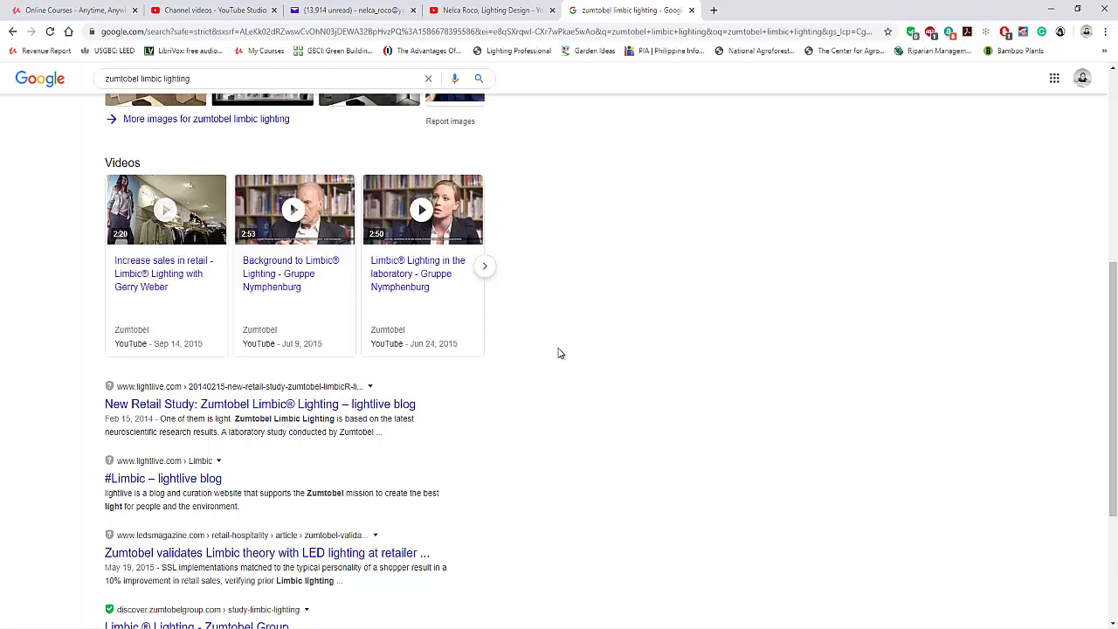
scroll(563, 356, up, 5)
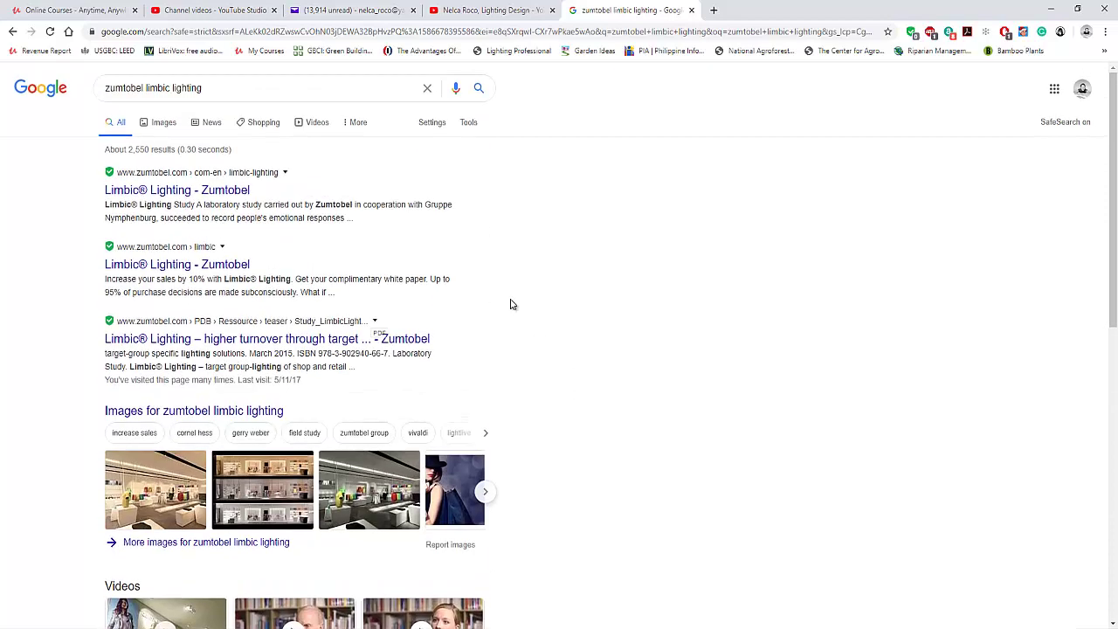
scroll(402, 398, down, 3)
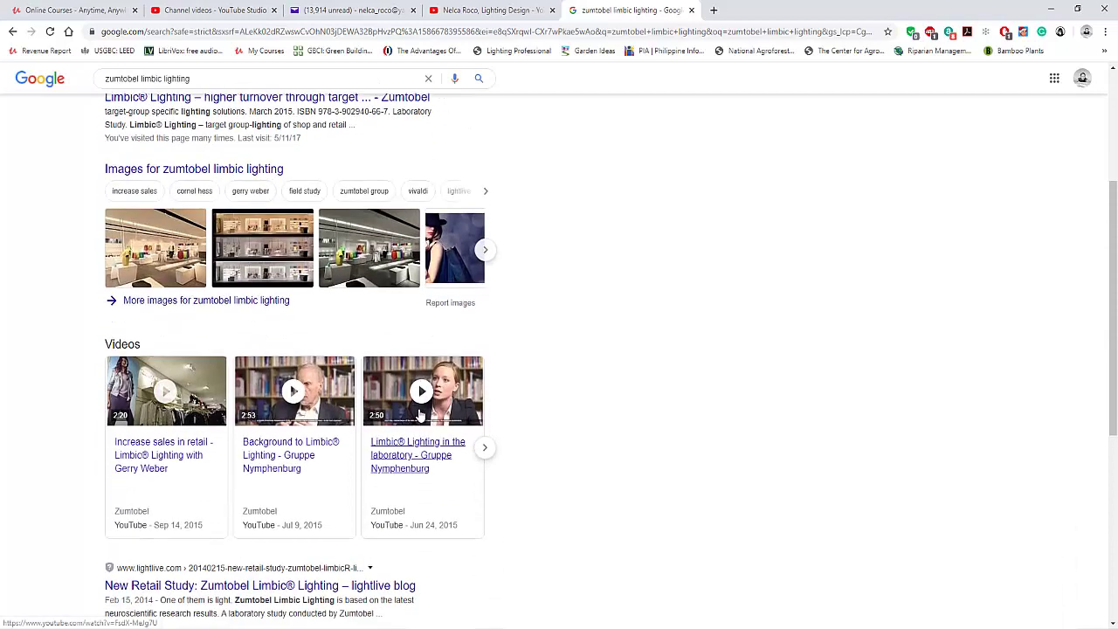
scroll(420, 417, up, 2)
scroll(419, 417, up, 1)
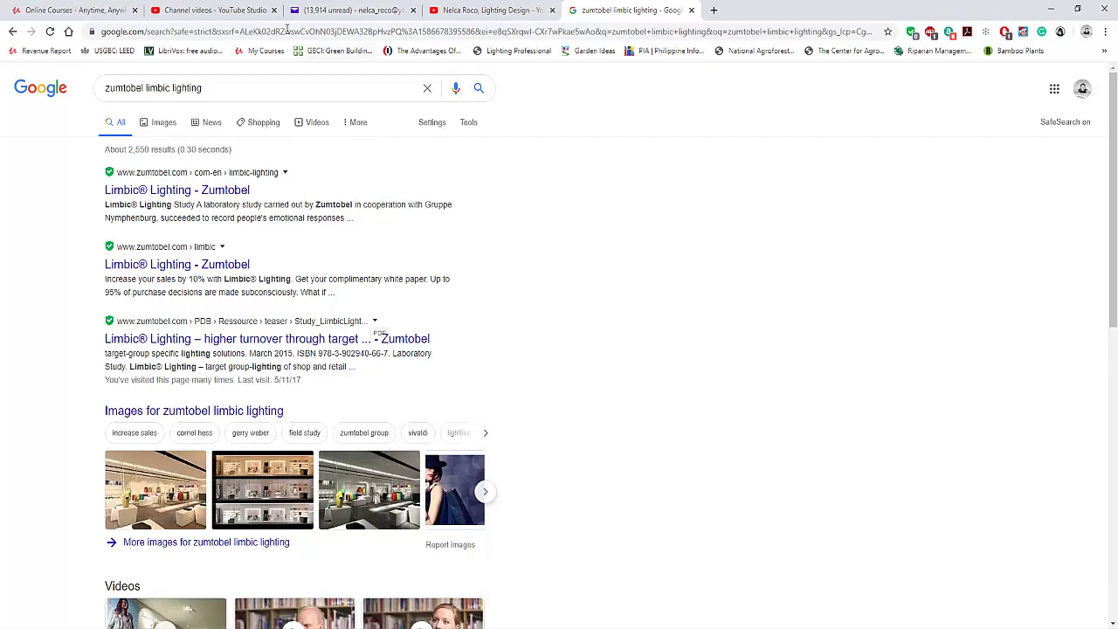
Switch to the Yahoo Mail message "Retail lighting" and read the question about citing the e-book as a thesis reference
click(348, 9)
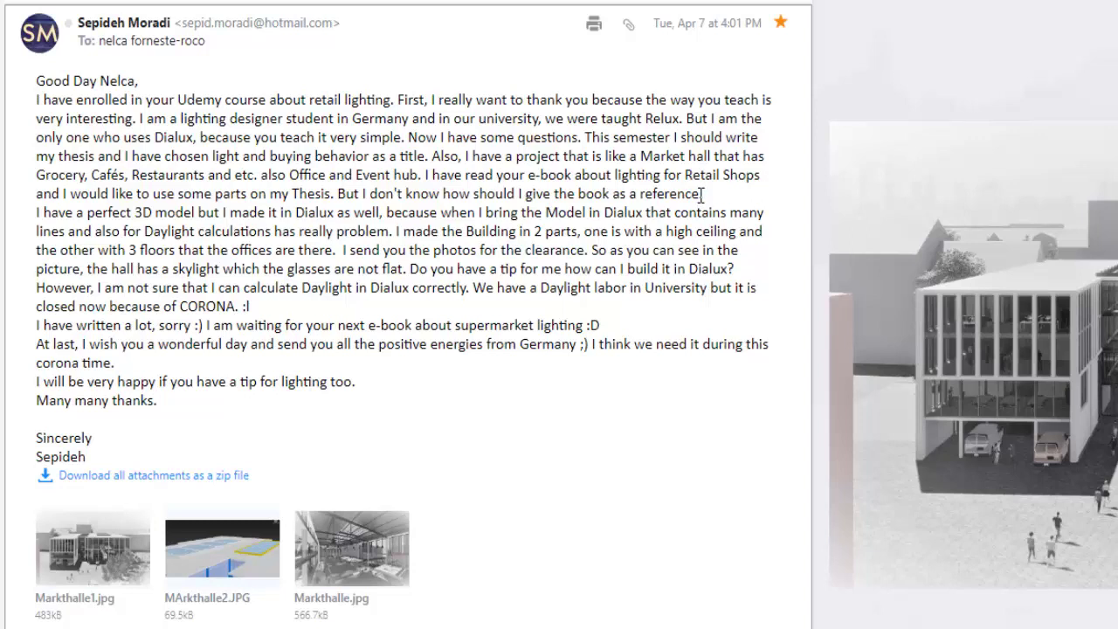
drag(702, 195, 575, 196)
click(529, 200)
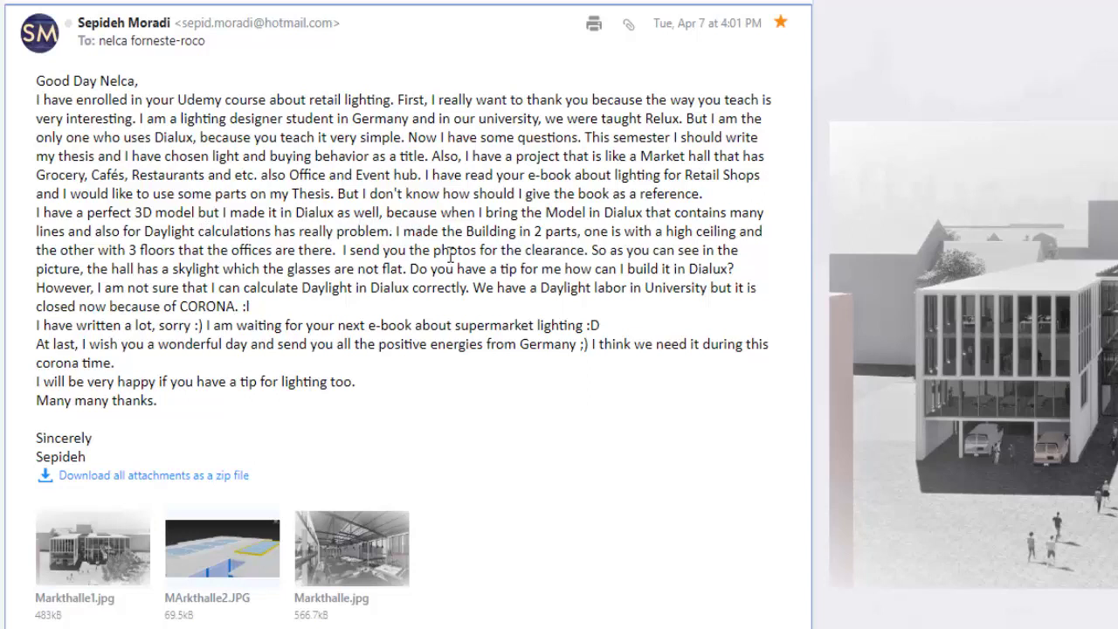
Highlight the email passages about bringing the 3D model into Dialux and making the building in two parts
drag(441, 214, 617, 229)
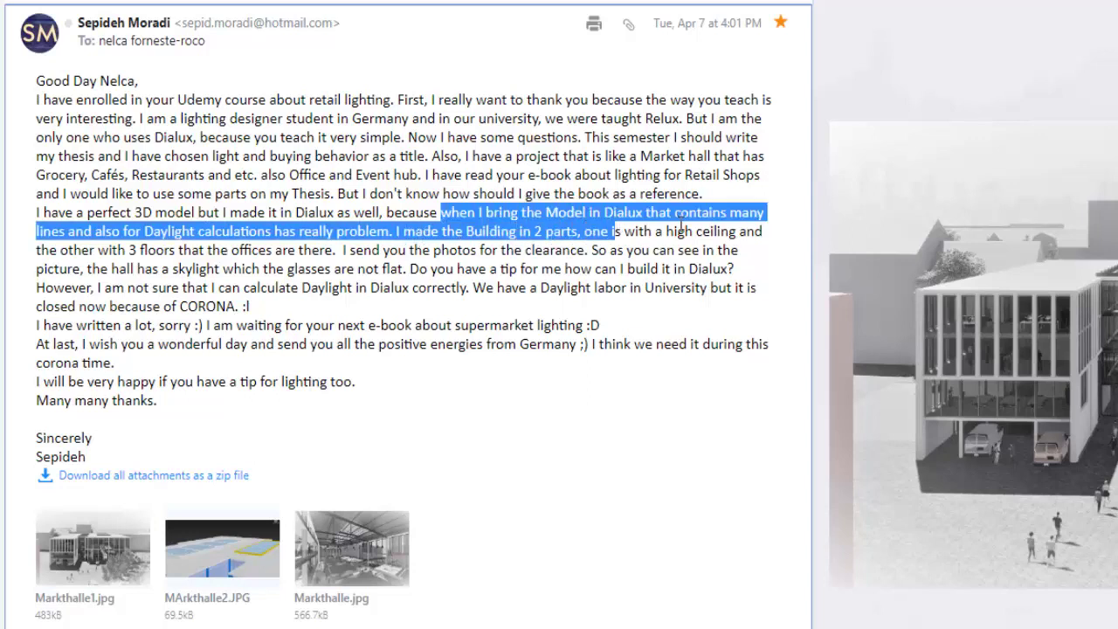
click(70, 249)
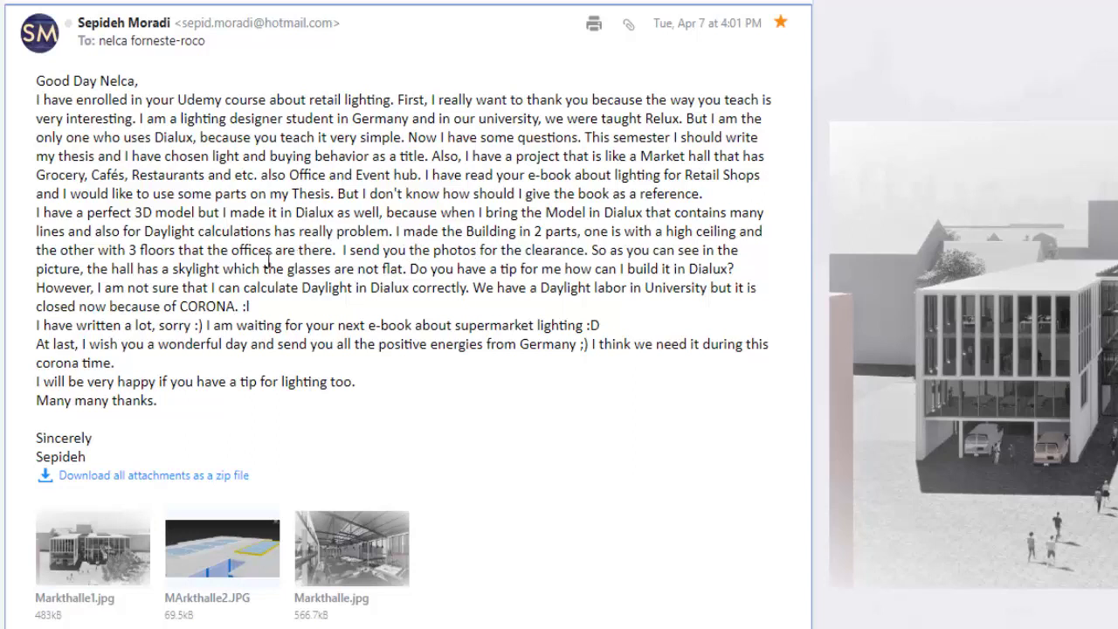
drag(546, 214, 368, 233)
click(387, 237)
drag(403, 234, 673, 250)
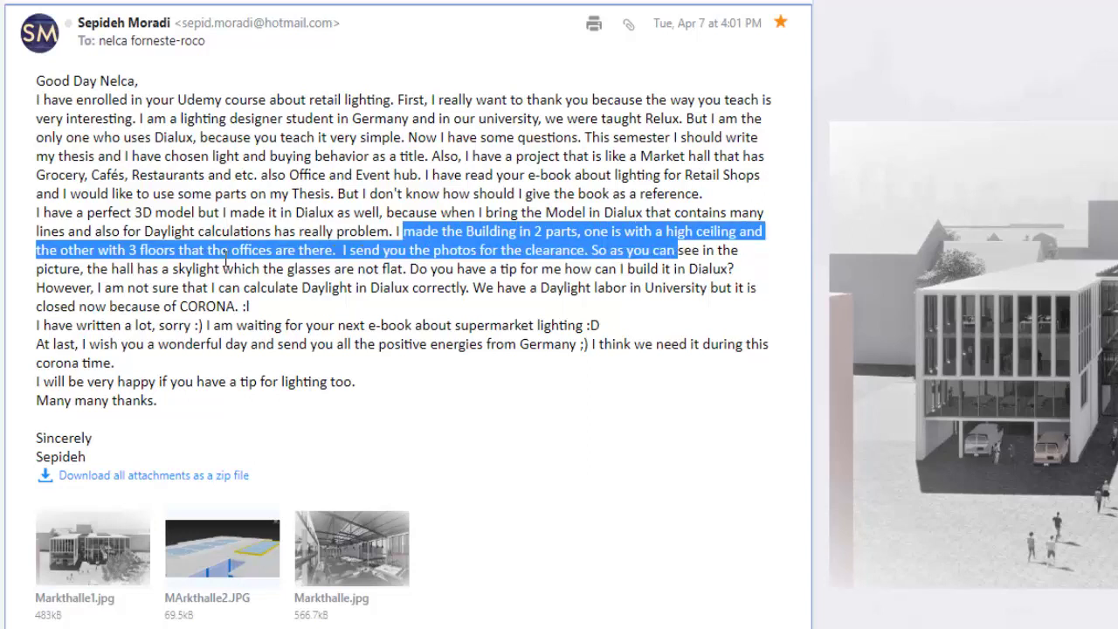
click(233, 260)
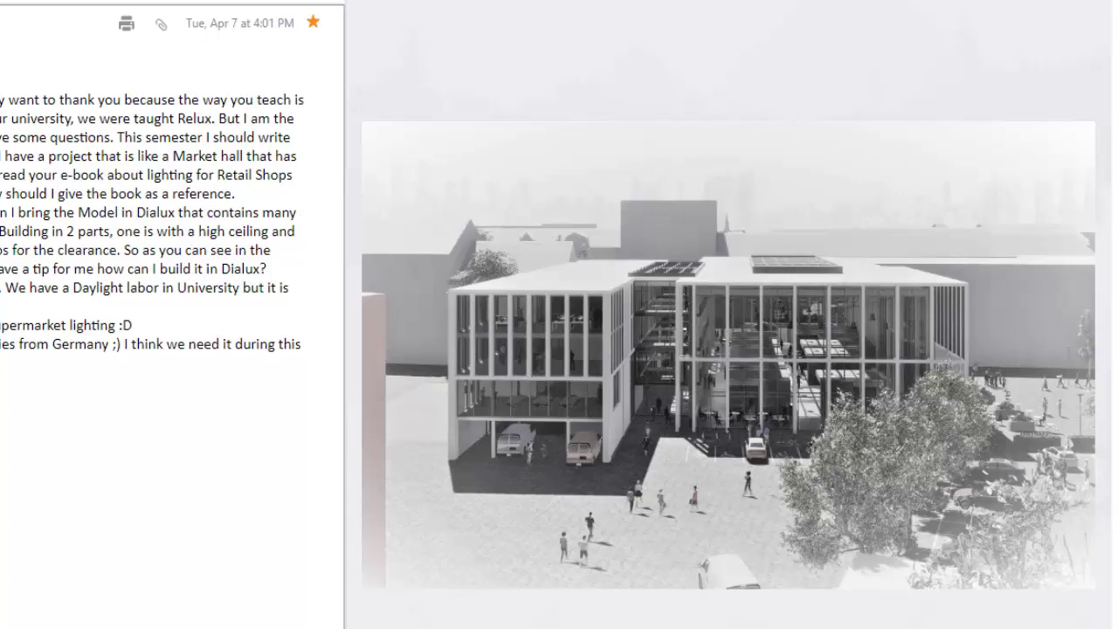
Preview the skylight image MArkthalle2.JPG and highlight the email's passages about the non-flat skylight glass and calculating daylight in Dialux
key(Right)
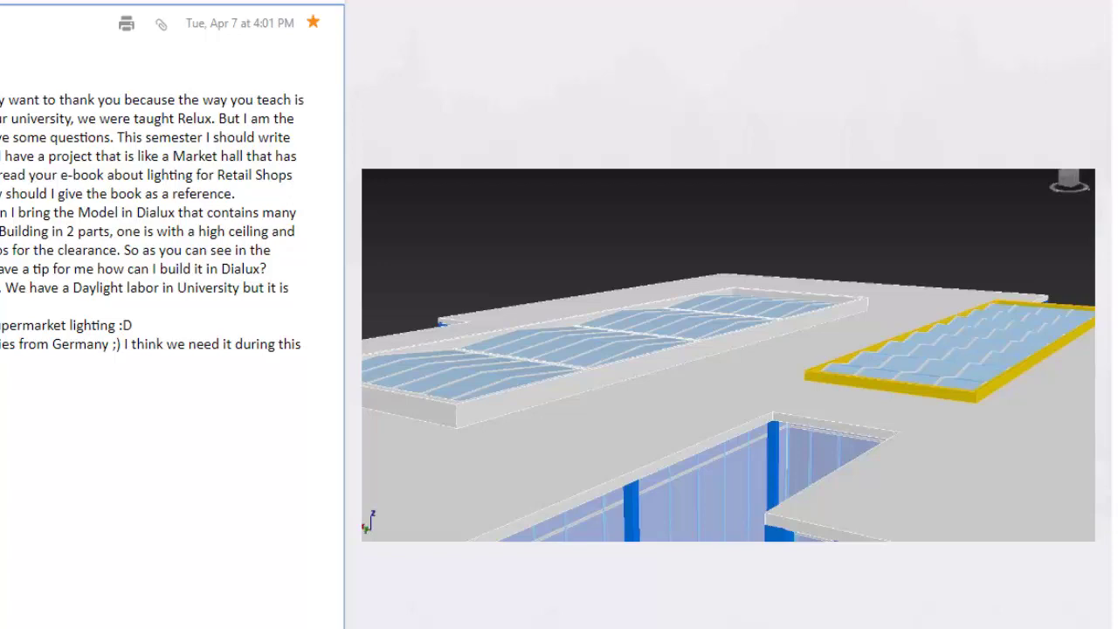
mouse_move(988, 380)
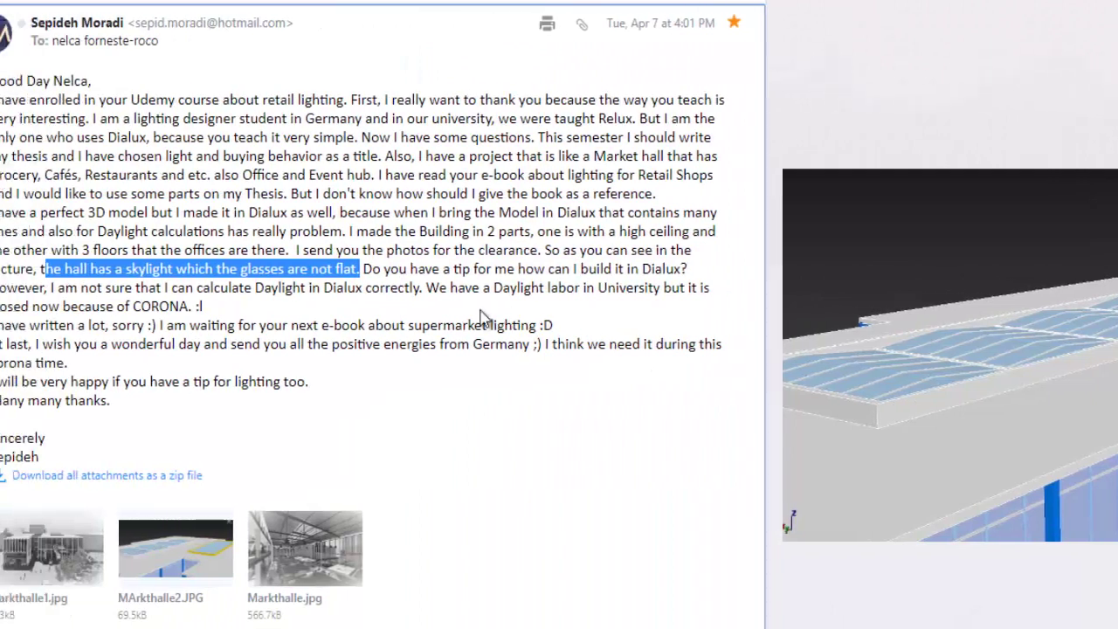
click(215, 293)
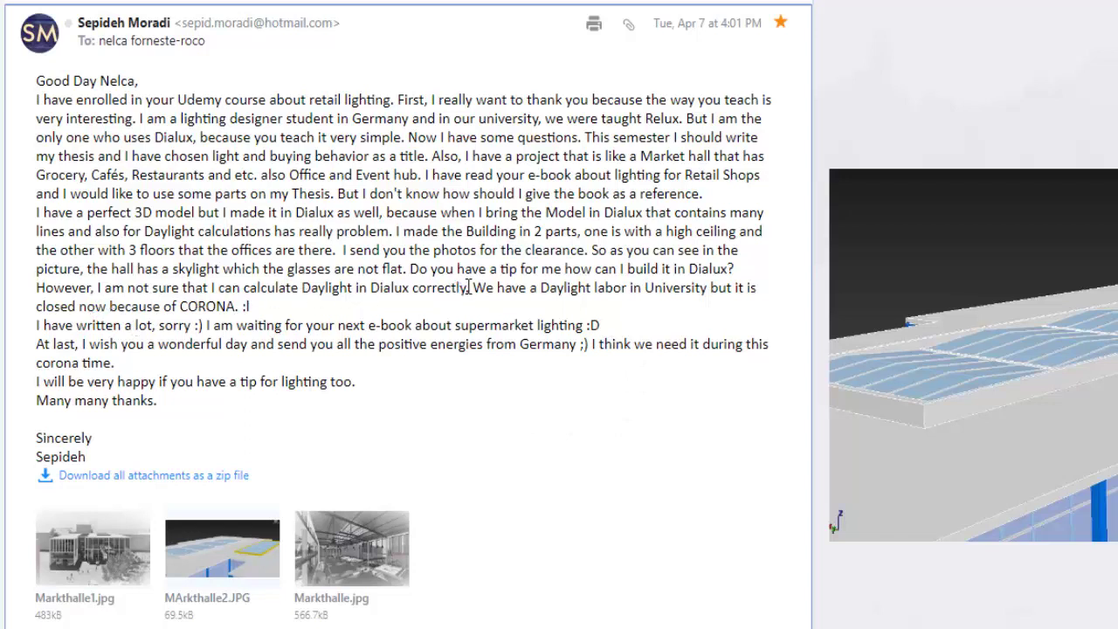
drag(465, 289, 212, 289)
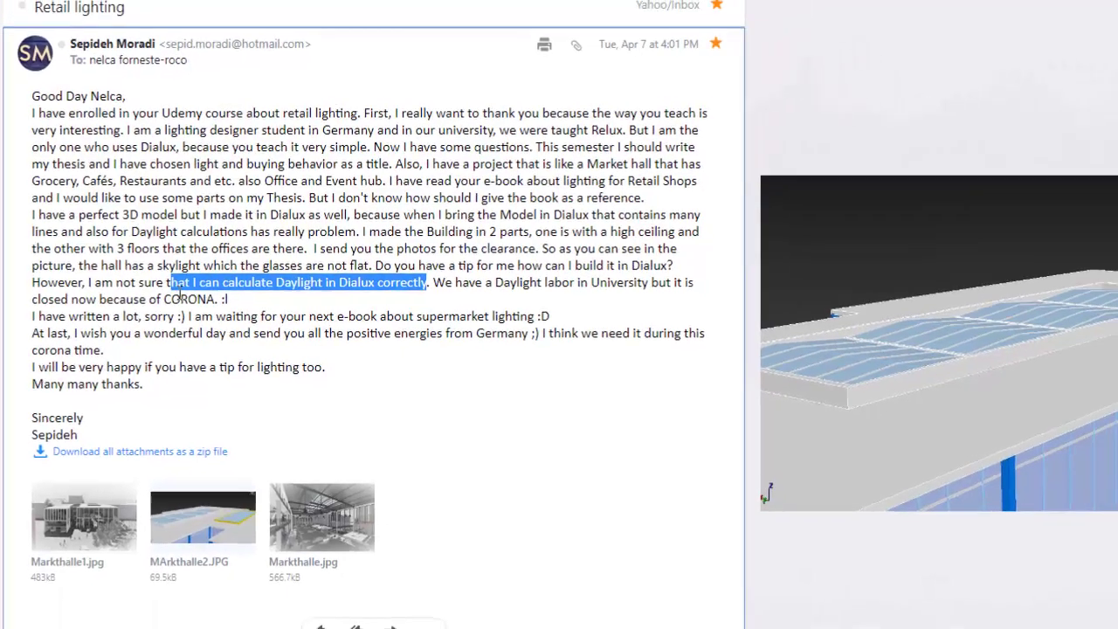
click(441, 301)
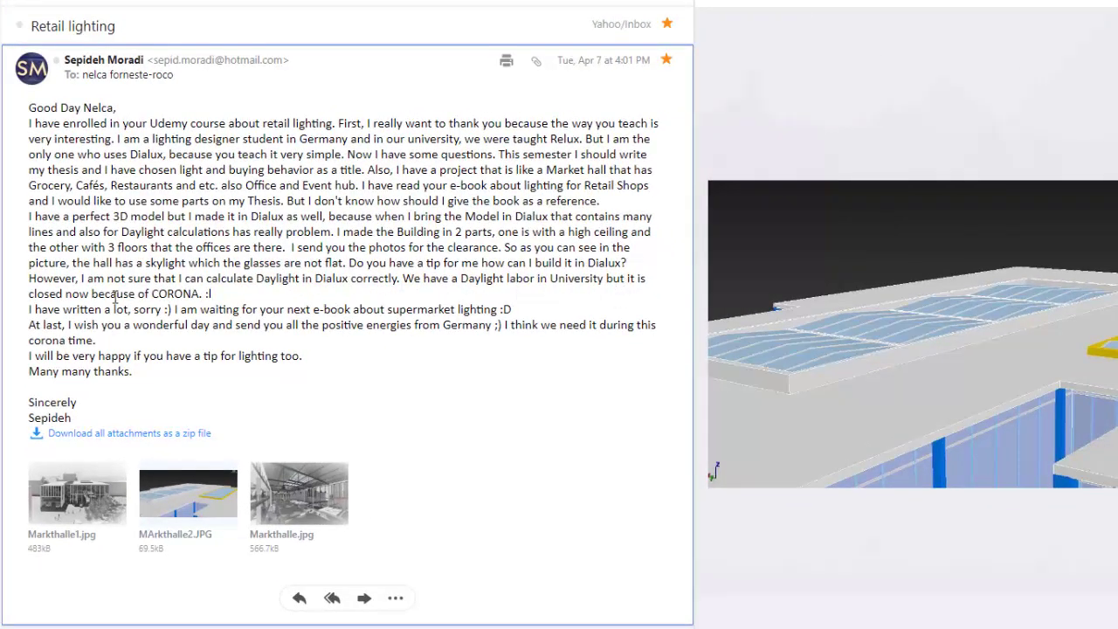
Highlight the word "CORONA" in the email's sentence about the closed daylight lab, and clear the selection
double_click(168, 295)
click(283, 311)
drag(158, 294, 211, 294)
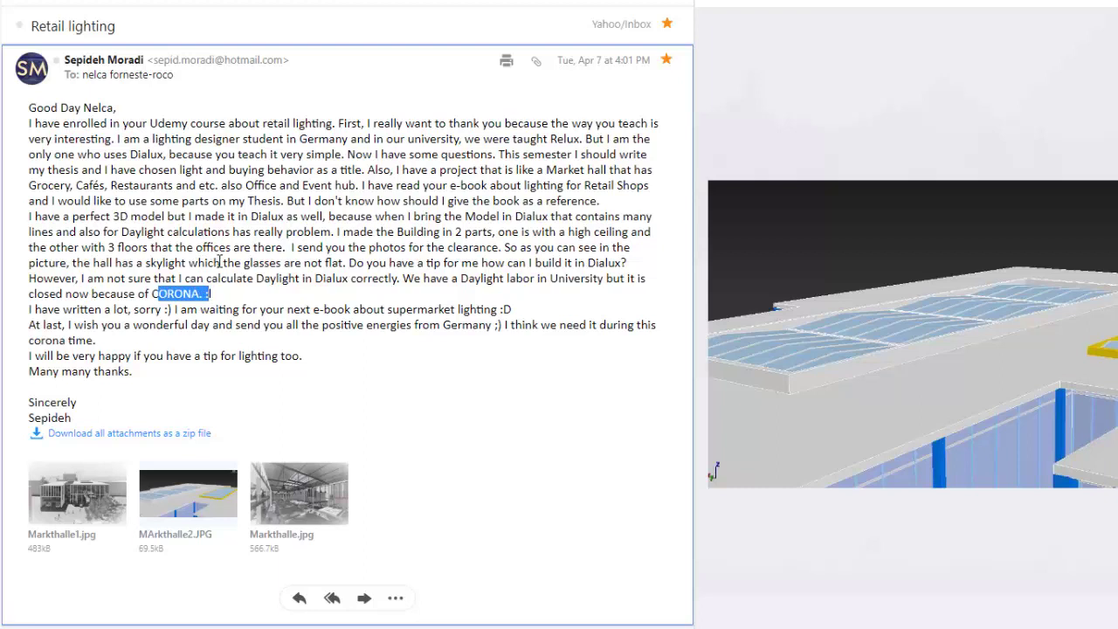
click(223, 298)
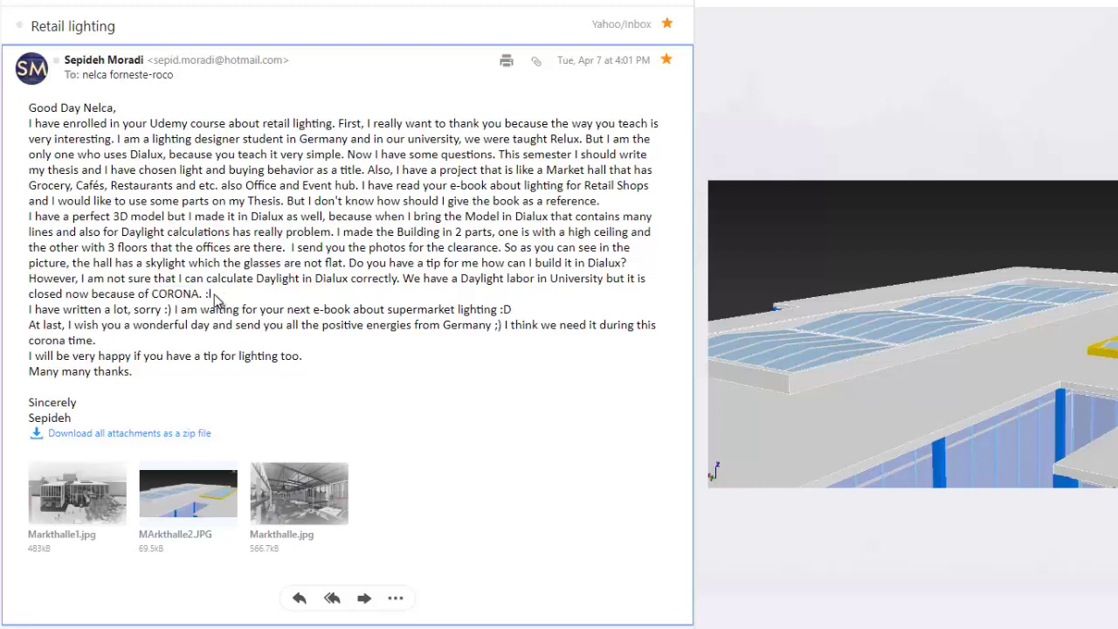
drag(213, 297, 151, 294)
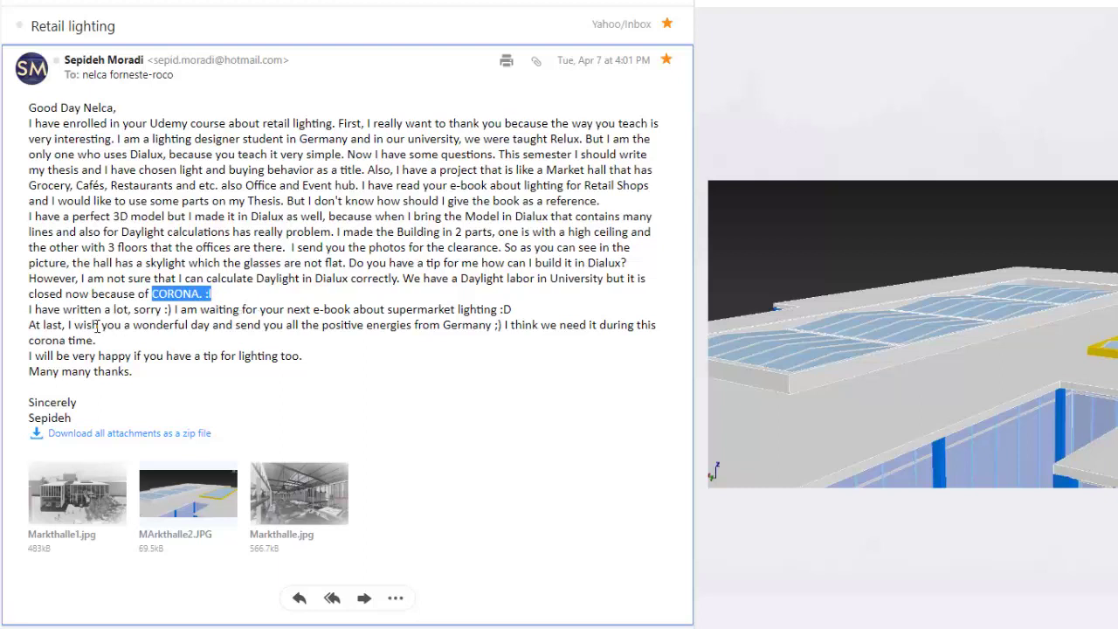
click(97, 326)
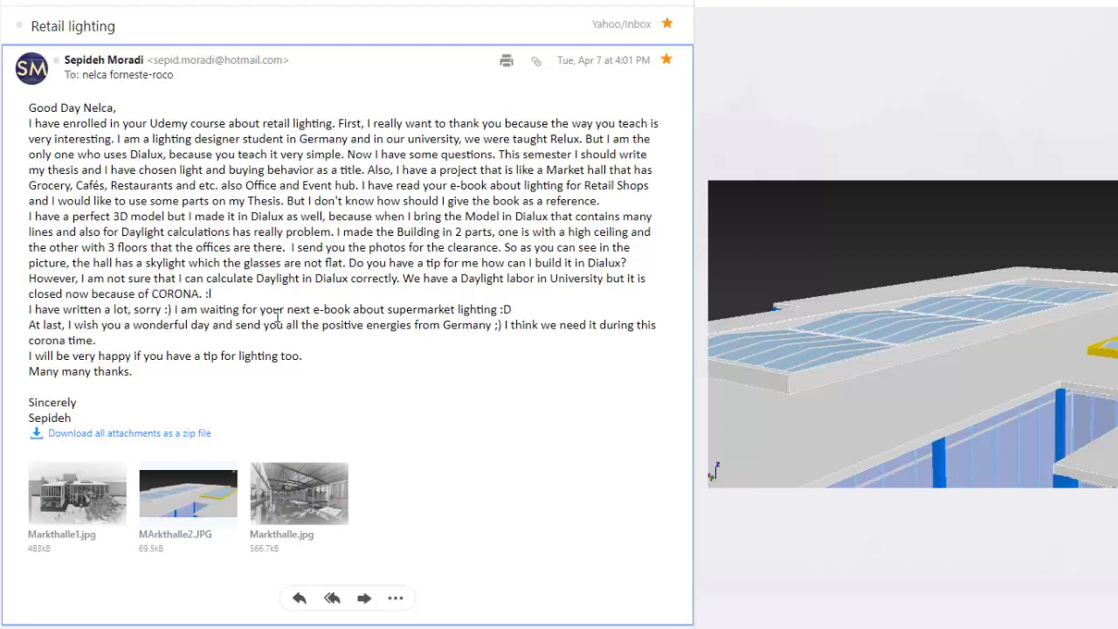
Highlight the email's mention of the next e-book on supermarket lighting and the closing greeting from Germany
drag(388, 311, 512, 311)
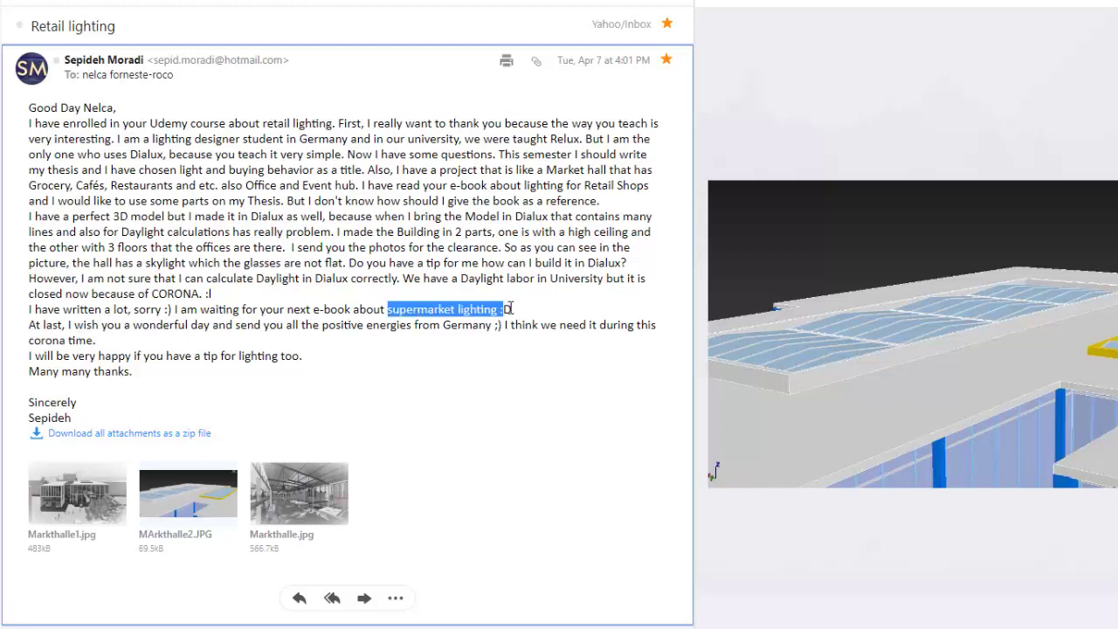
click(446, 316)
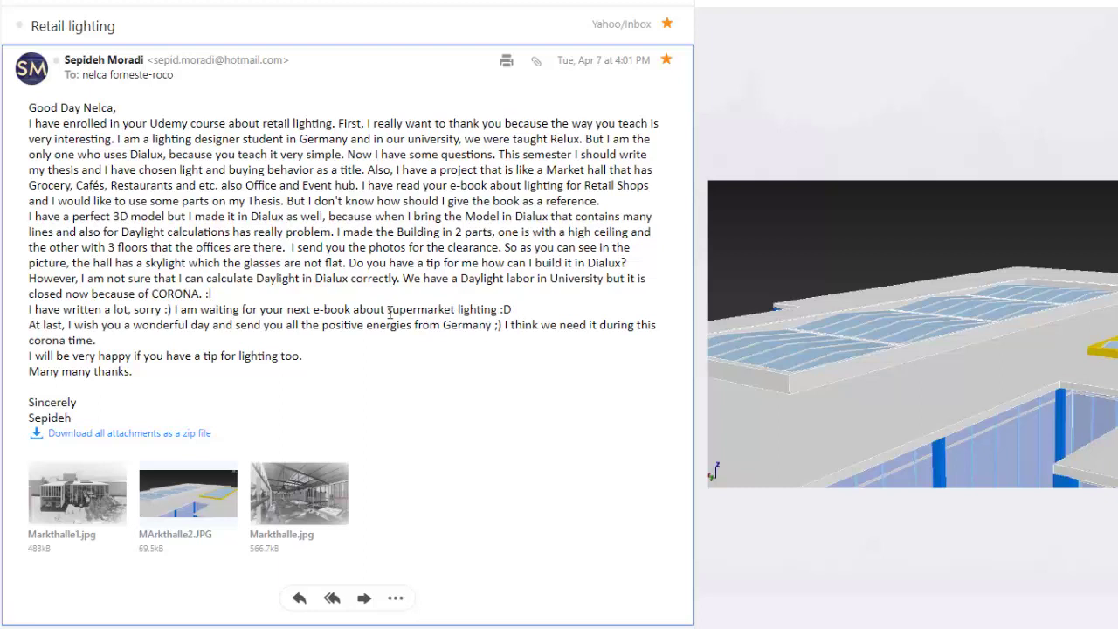
drag(389, 311, 445, 320)
click(215, 325)
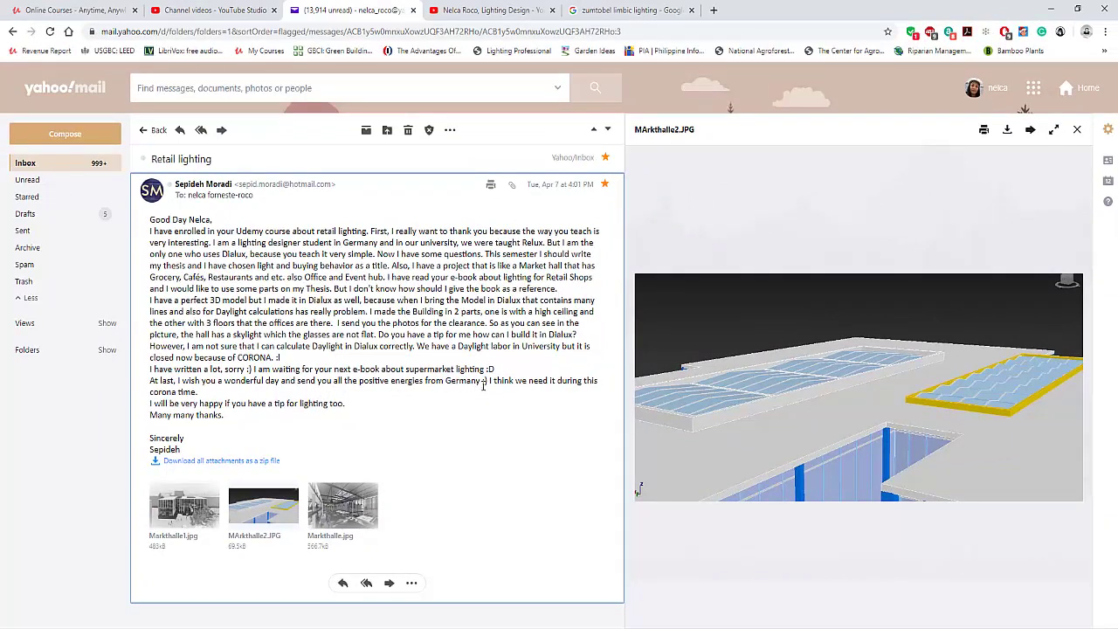
drag(480, 382, 445, 382)
click(208, 400)
Preview the email's attached images of the market hall: Markthalle1.jpg, MArkthalle2.JPG and Markthalle.jpg
click(343, 511)
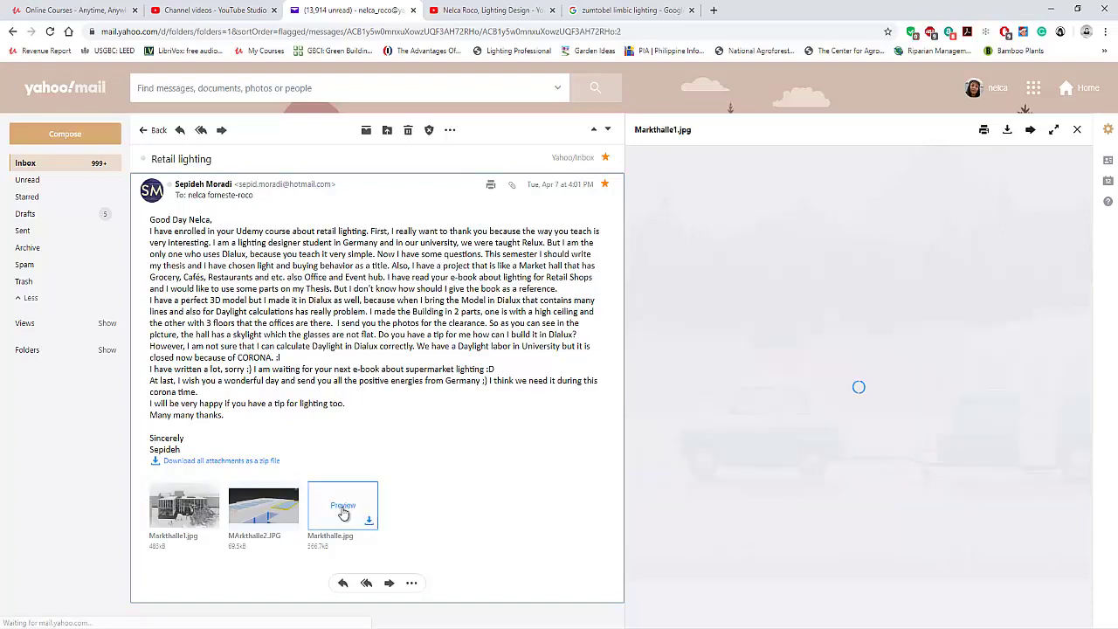
click(343, 511)
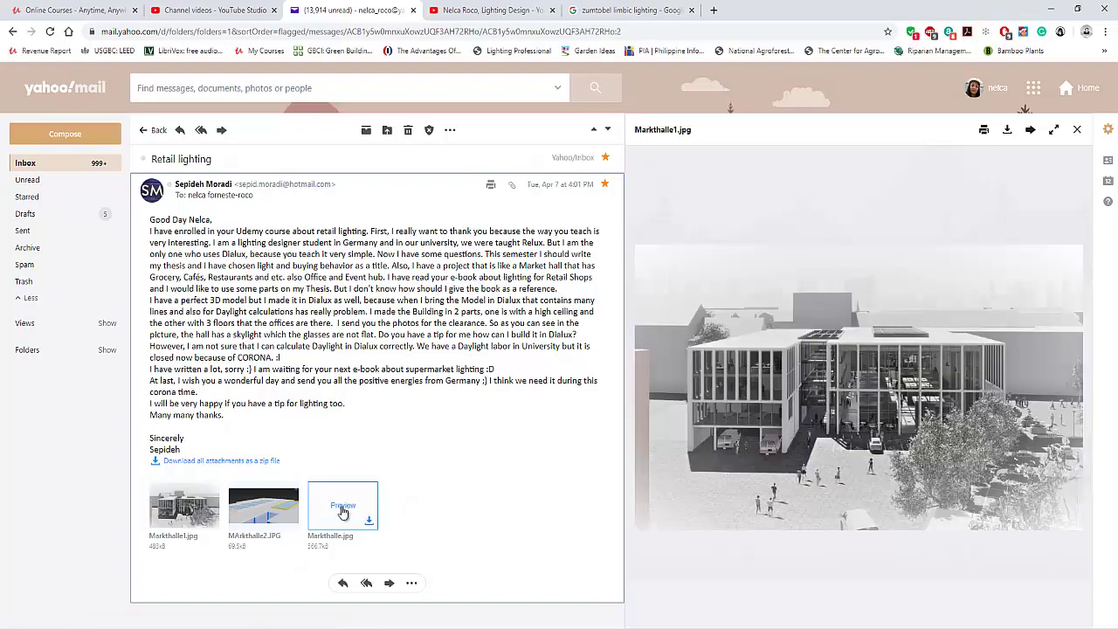
click(197, 516)
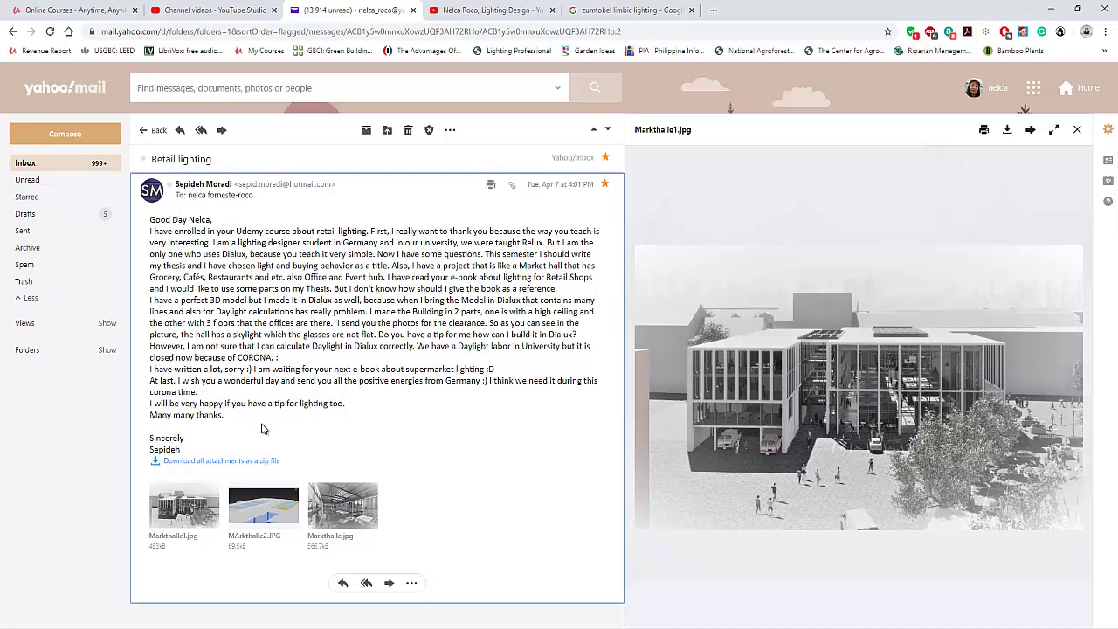
mouse_move(182, 522)
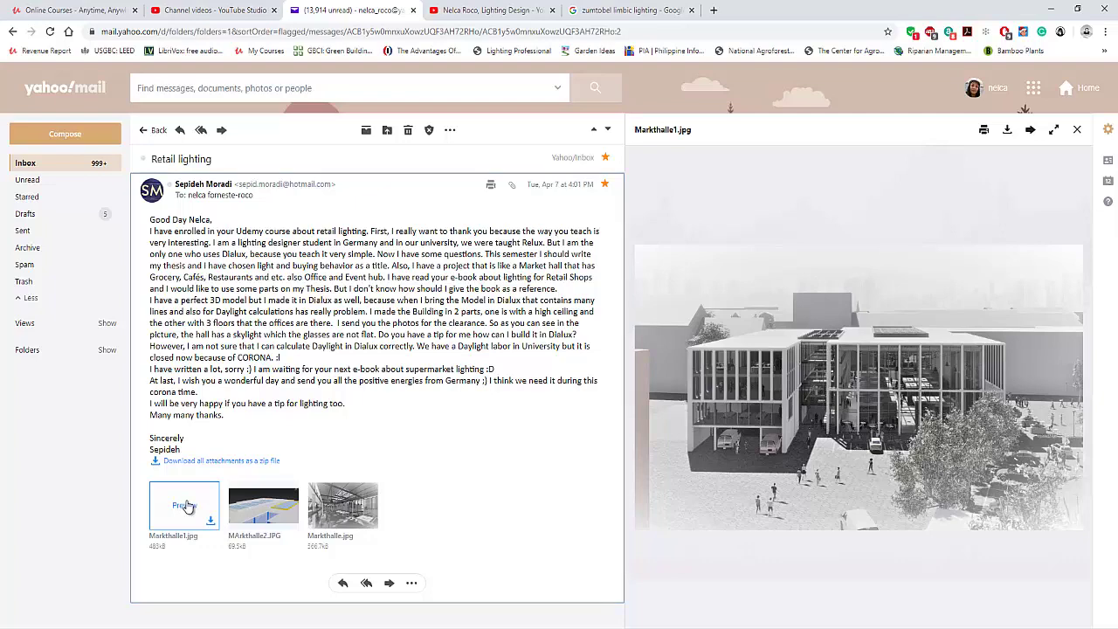
click(352, 517)
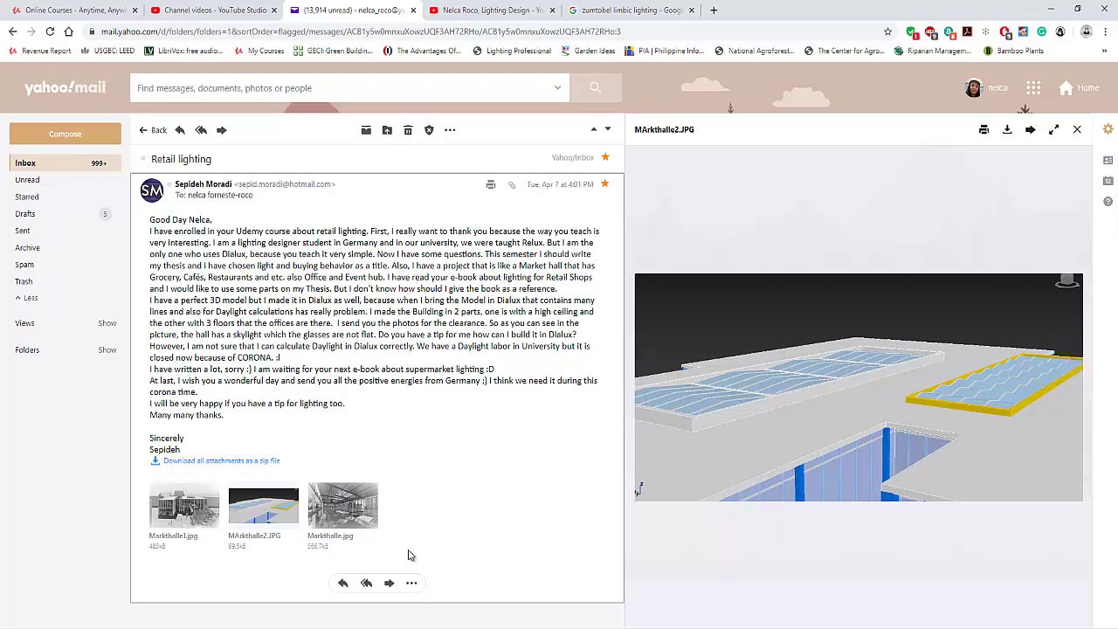
click(345, 514)
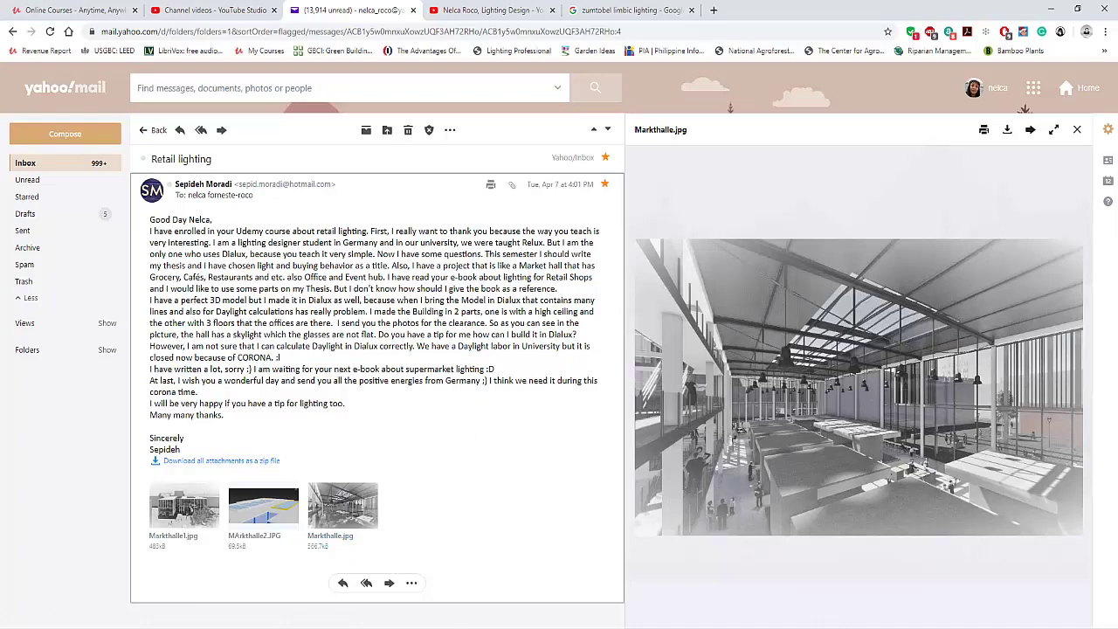
Switch to the sample skylight project in DIALux evo and examine the roof openings and the calculated daylight inside the room
mouse_move(402, 607)
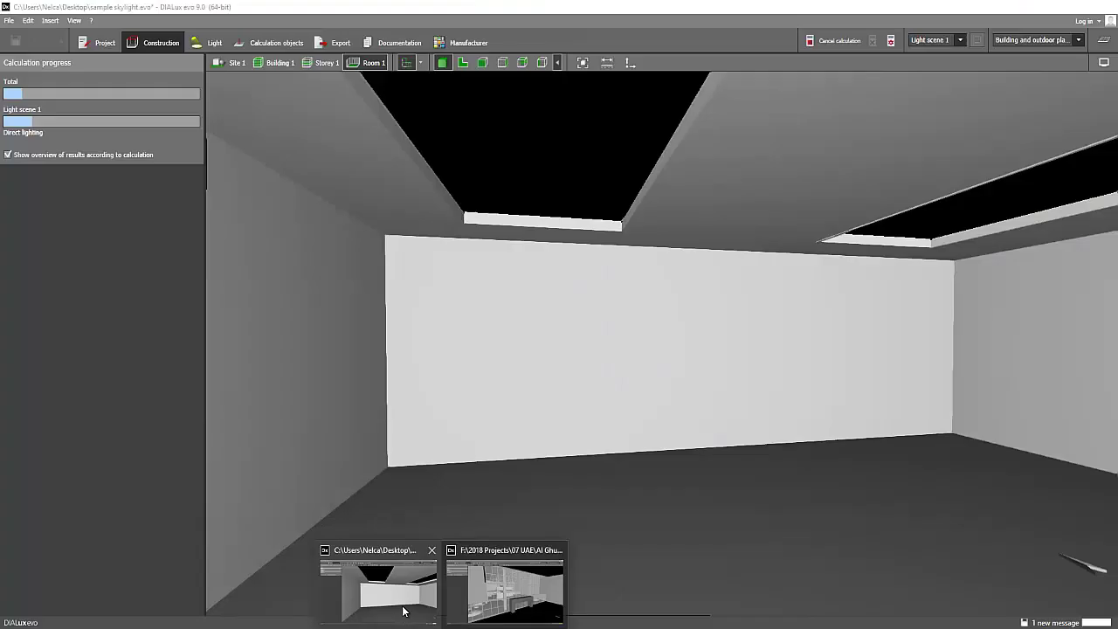
click(404, 612)
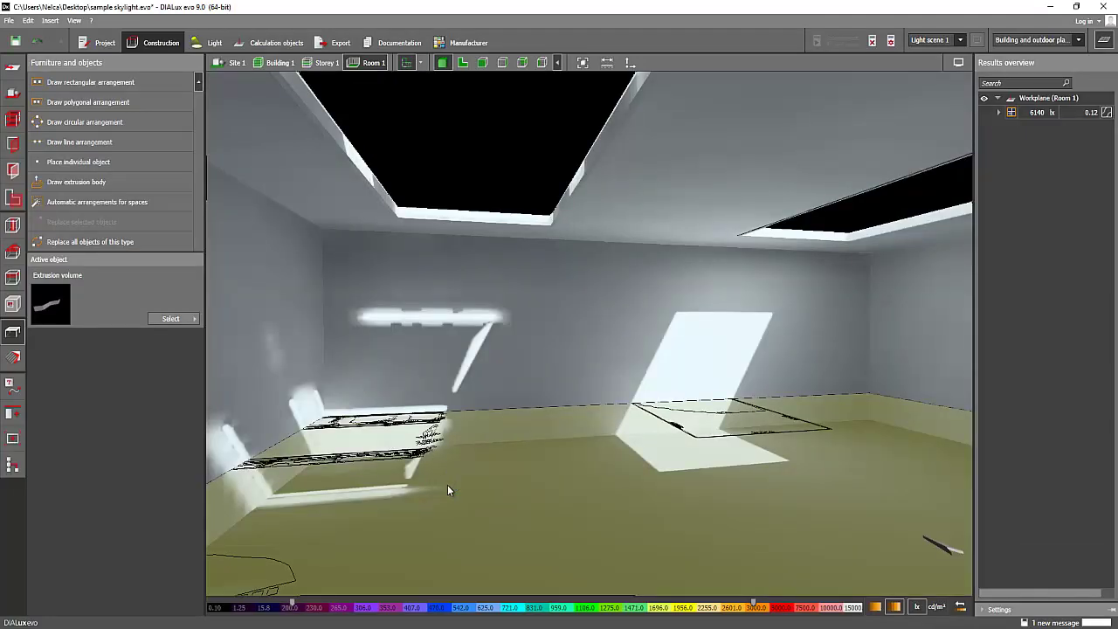
right_drag(550, 281, 510, 300)
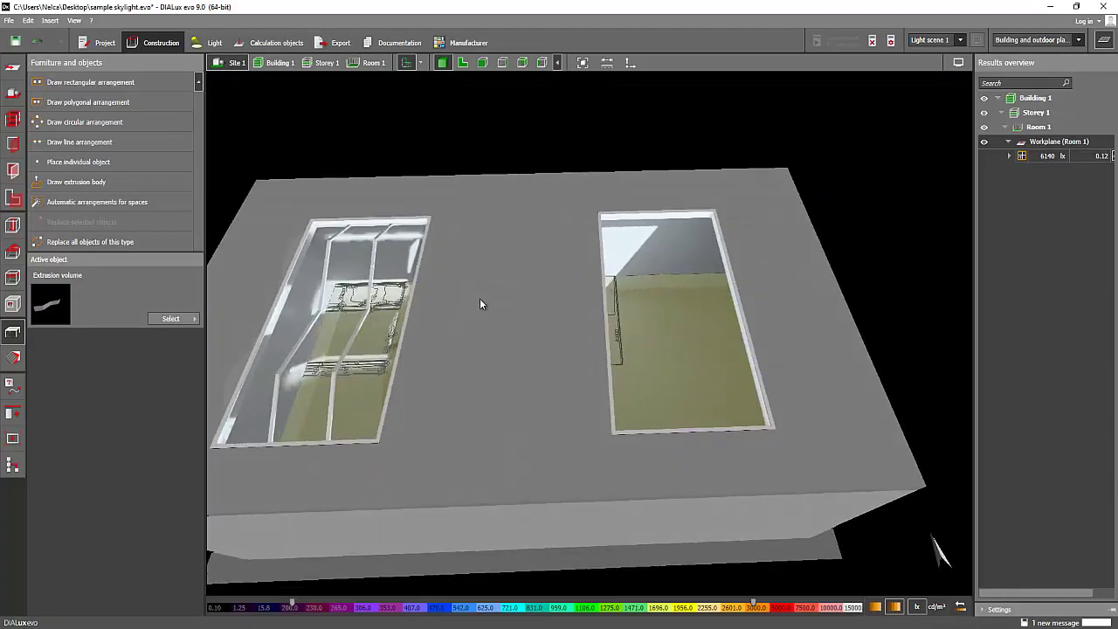
scroll(474, 306, up, 5)
right_drag(467, 310, 358, 246)
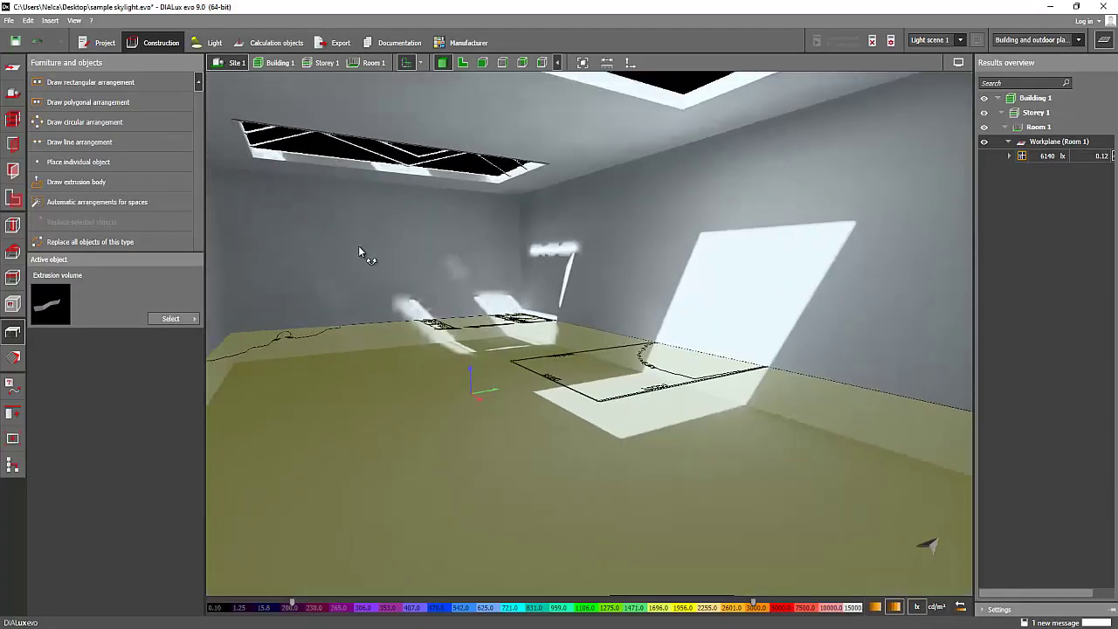
right_drag(417, 301, 526, 361)
scroll(516, 361, down, 6)
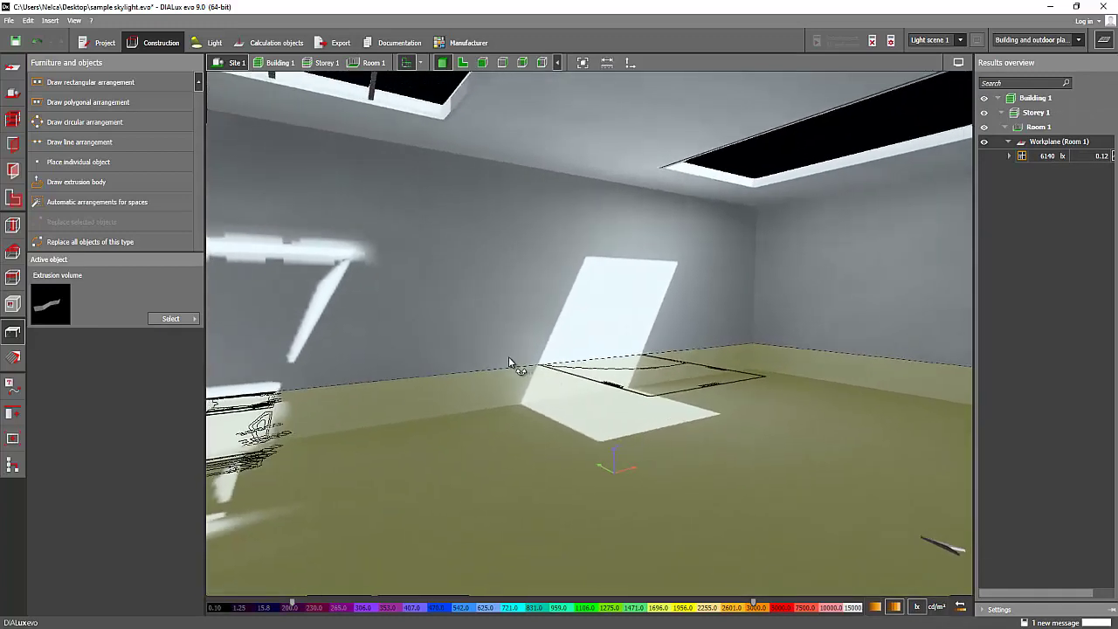
Select the empty skylight's roof window and examine its dimensions and the daylight patch it casts in the room
middle_drag(538, 321, 612, 323)
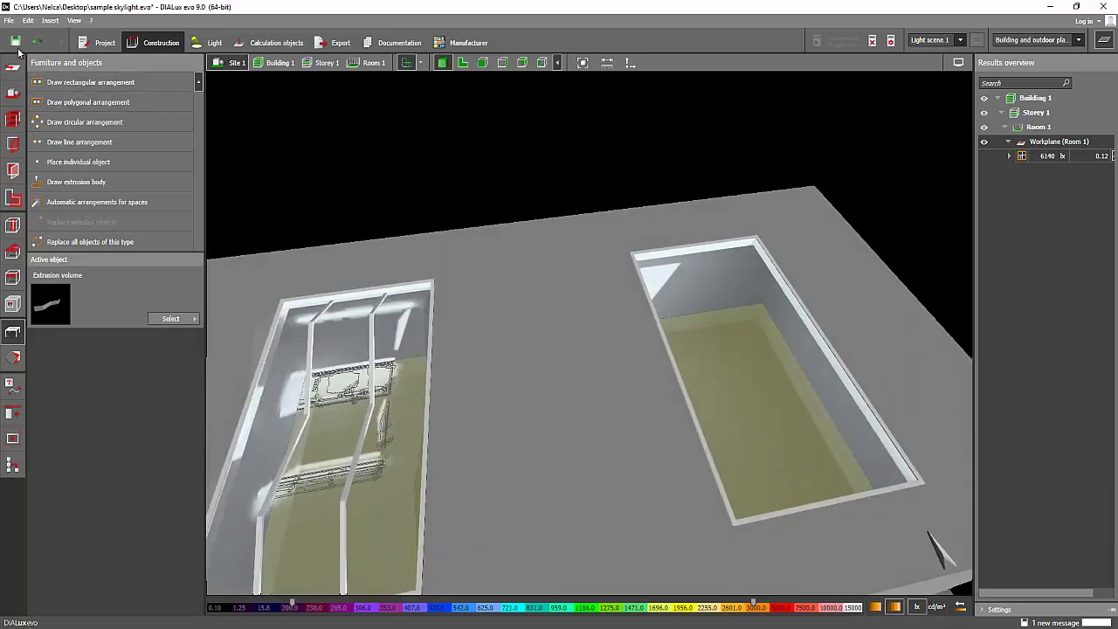
click(16, 146)
click(749, 368)
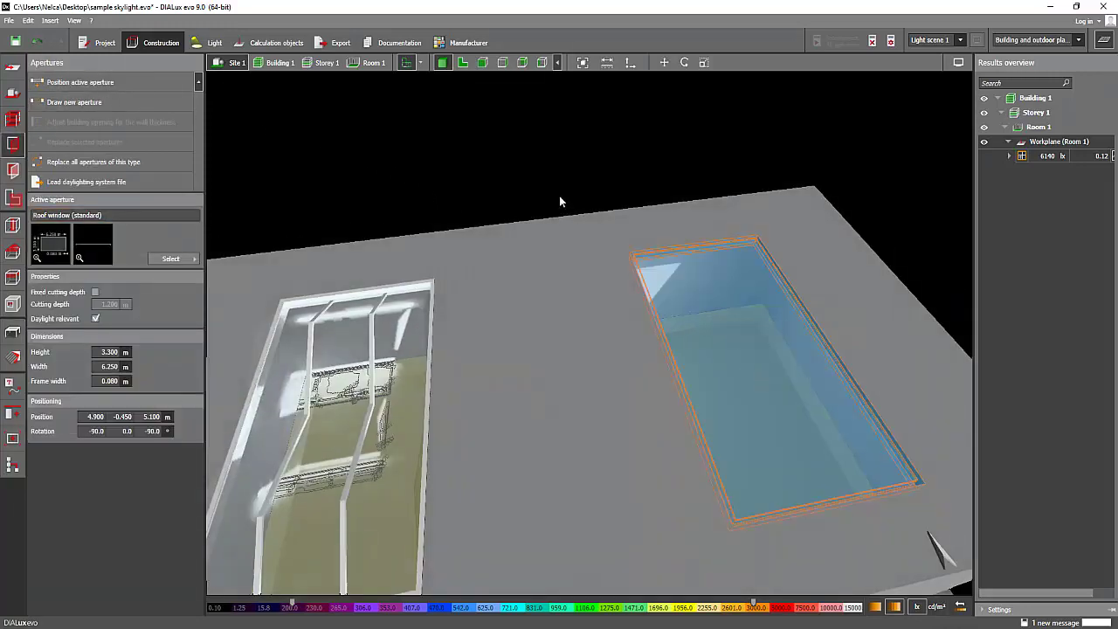
right_drag(560, 202, 543, 164)
scroll(610, 319, up, 5)
right_drag(610, 319, 553, 275)
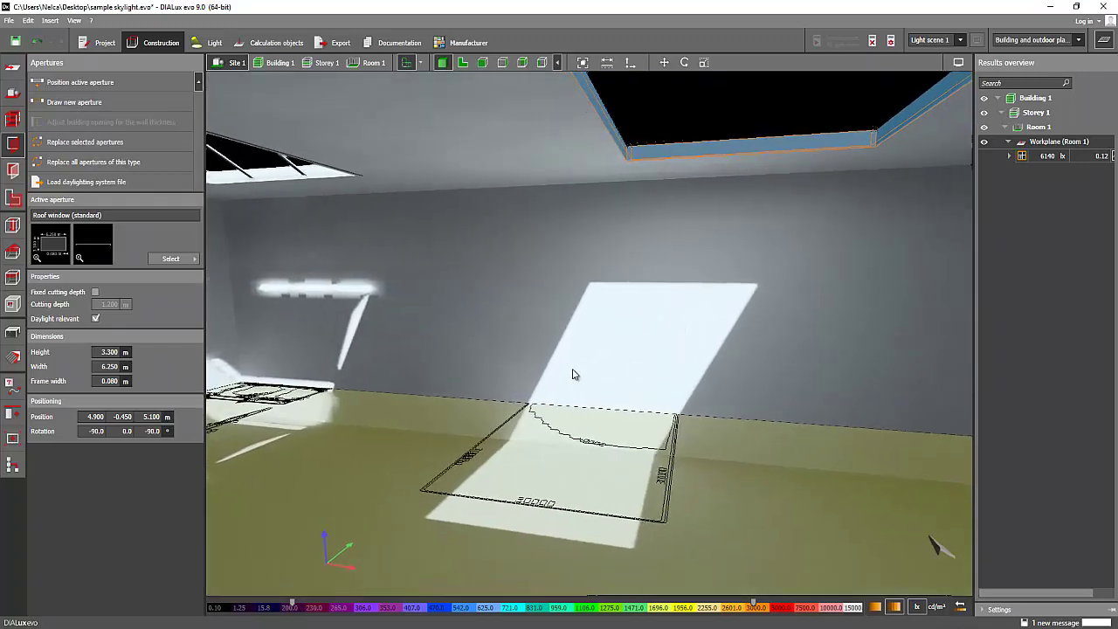
Select the roof window that holds the zigzag frames and examine its aperture properties from above the roof
middle_drag(573, 374, 486, 248)
scroll(485, 254, down, 2)
click(466, 246)
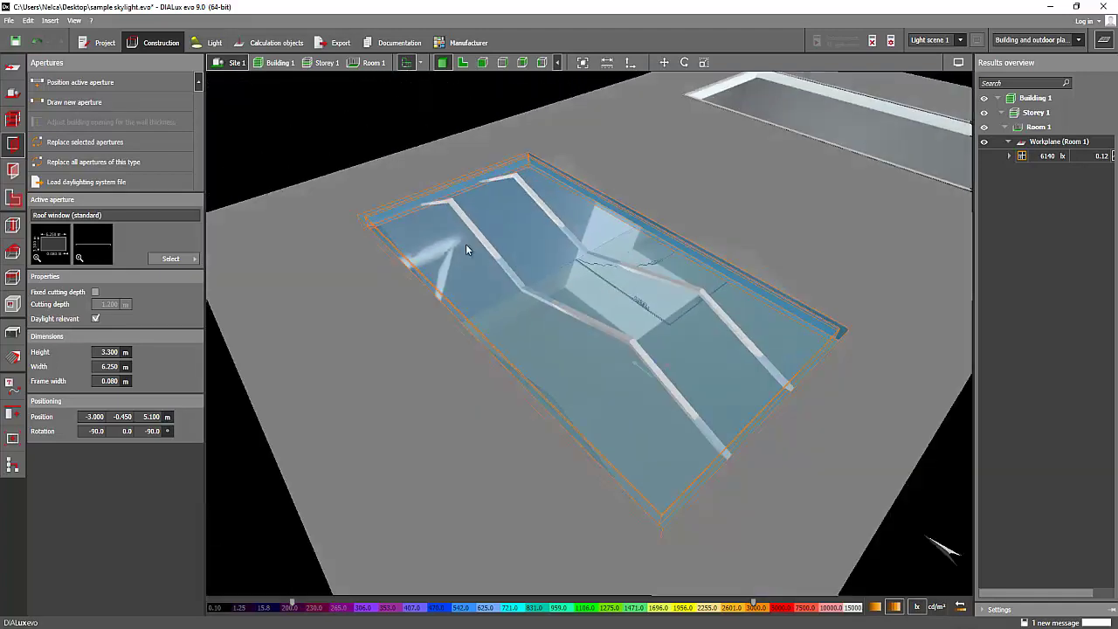
click(344, 152)
right_drag(344, 152, 452, 139)
middle_drag(452, 142, 524, 240)
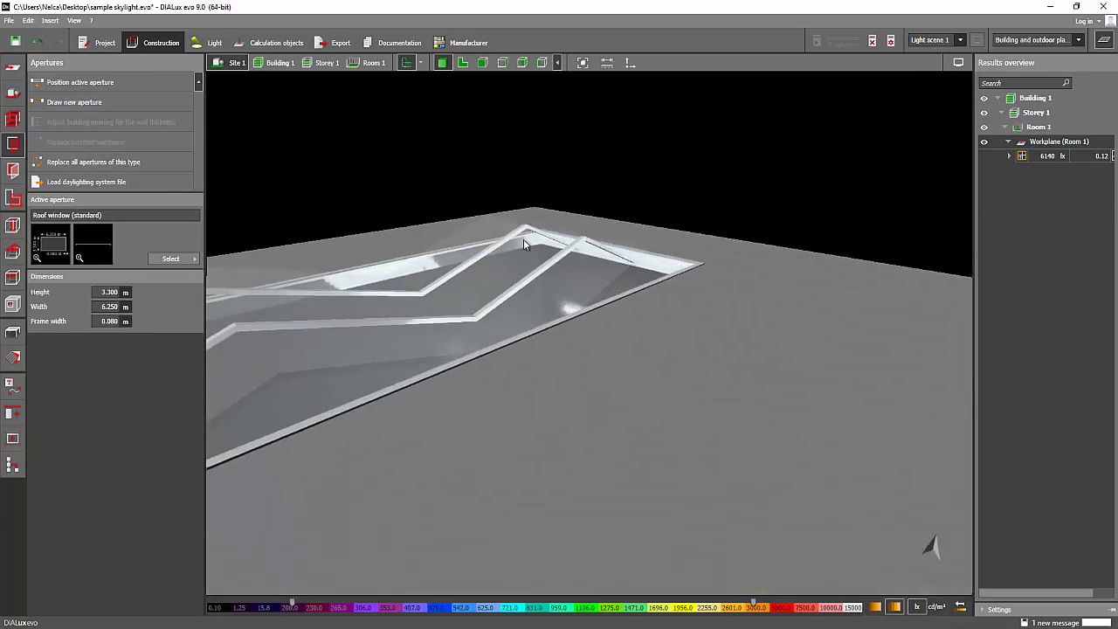
scroll(524, 240, up, 3)
right_drag(552, 243, 554, 230)
click(667, 265)
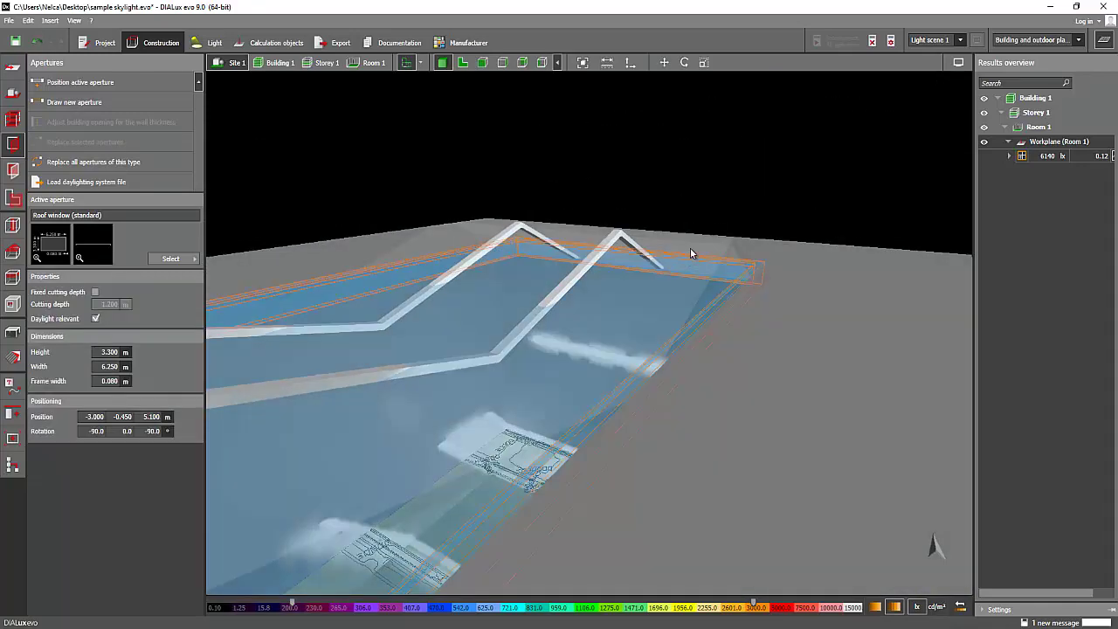
click(702, 247)
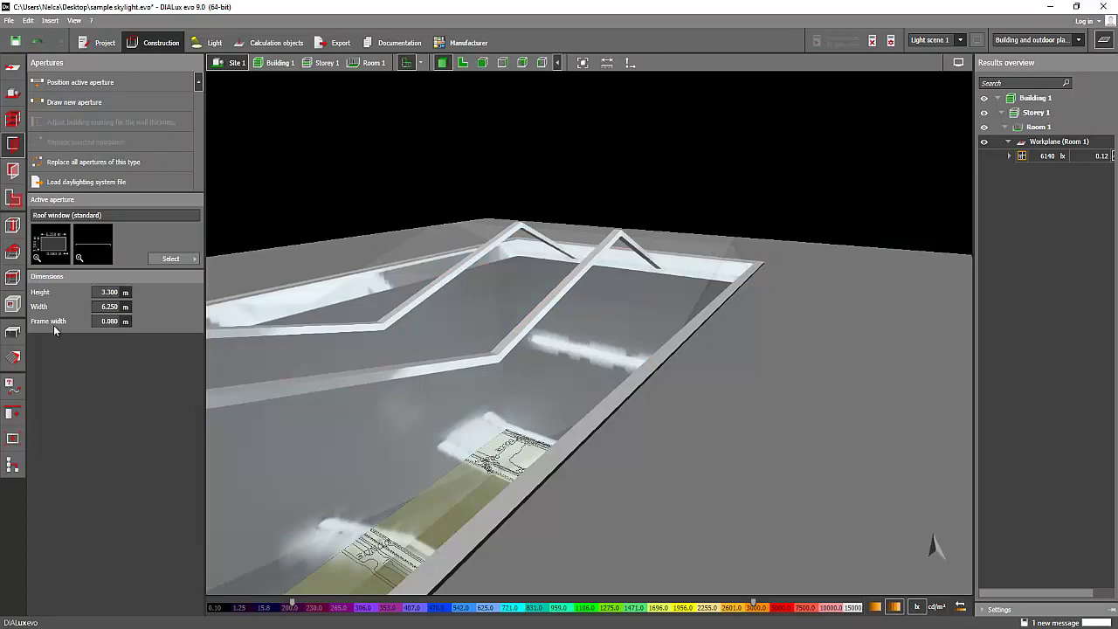
Select a zigzag extrusion volume in the framed skylight and examine the daylight and shadows inside the room
click(12, 332)
right_drag(563, 168, 499, 301)
click(533, 293)
click(663, 376)
right_drag(663, 373, 681, 339)
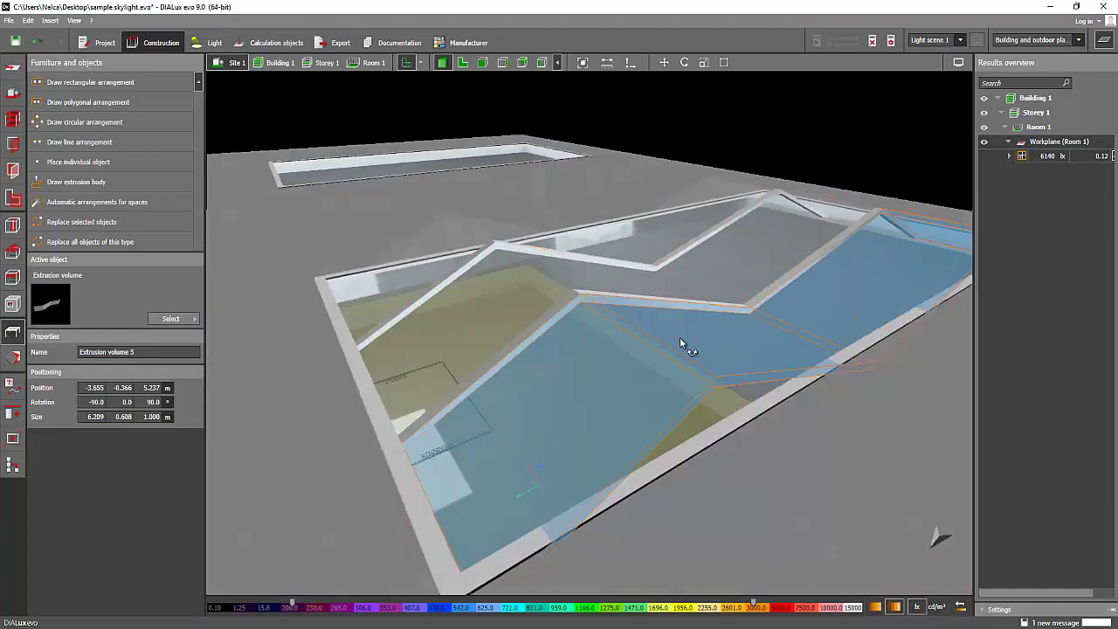
middle_drag(680, 342, 551, 401)
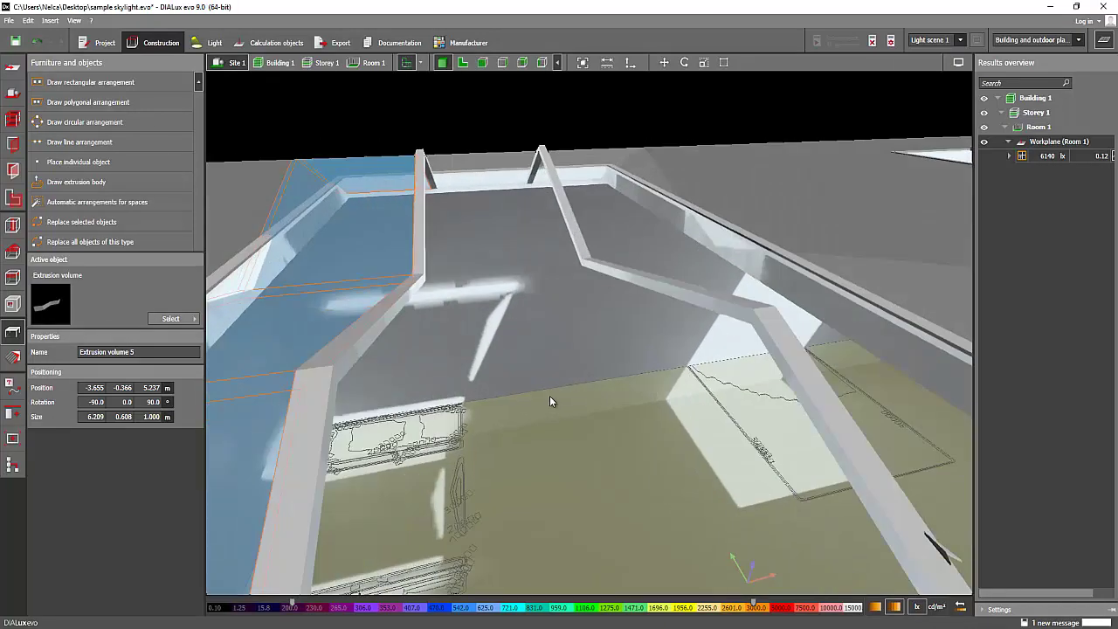
right_drag(550, 395, 493, 381)
middle_drag(532, 340, 530, 278)
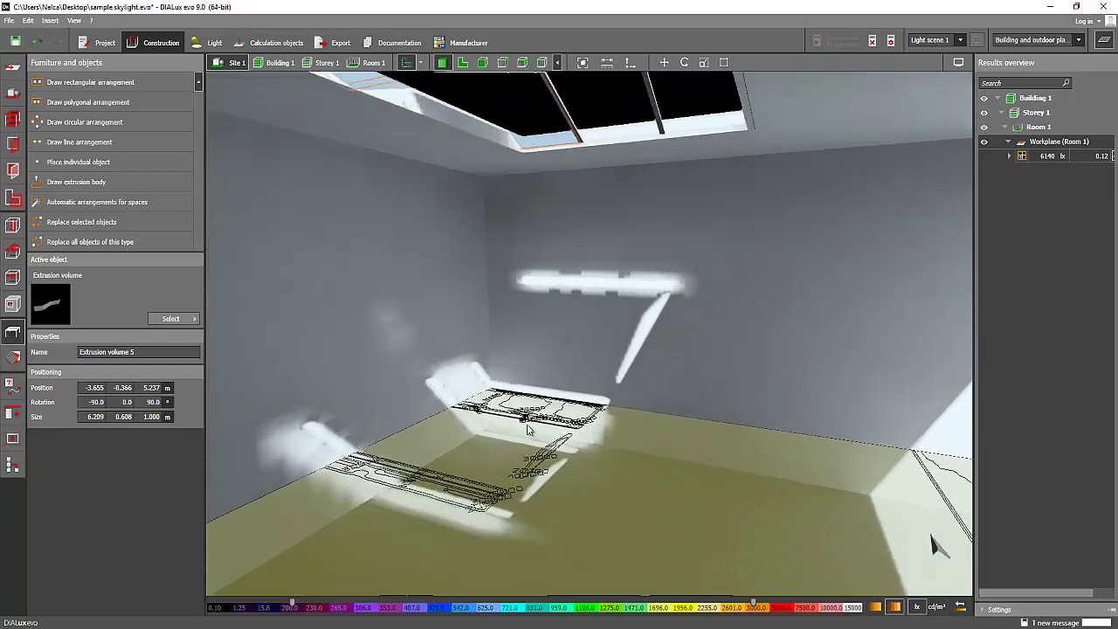
middle_drag(528, 428, 408, 112)
Examine the zigzag profile of the extrusion volumes crossing the roof slab in the side elevation view
click(482, 63)
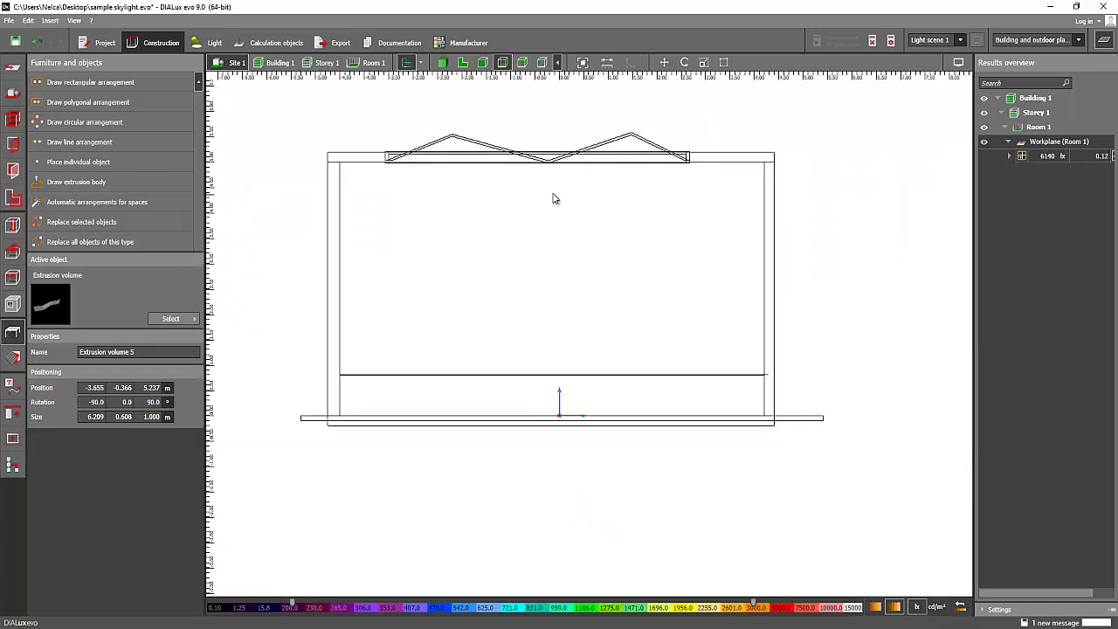
scroll(612, 166, up, 3)
key(ctrl+a)
click(437, 120)
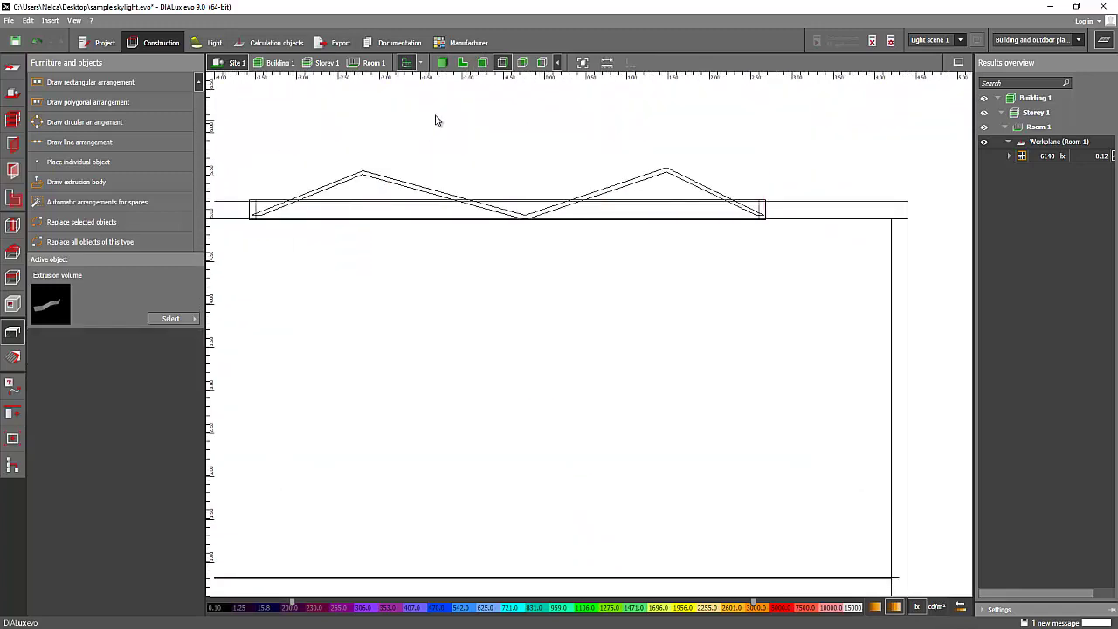
Return to the 3D view and examine the middle extrusion volume from inside the room and above the roof
click(442, 62)
middle_drag(407, 180, 544, 296)
right_drag(543, 296, 445, 257)
scroll(449, 348, up, 5)
right_drag(448, 349, 474, 322)
middle_drag(474, 320, 547, 223)
click(531, 197)
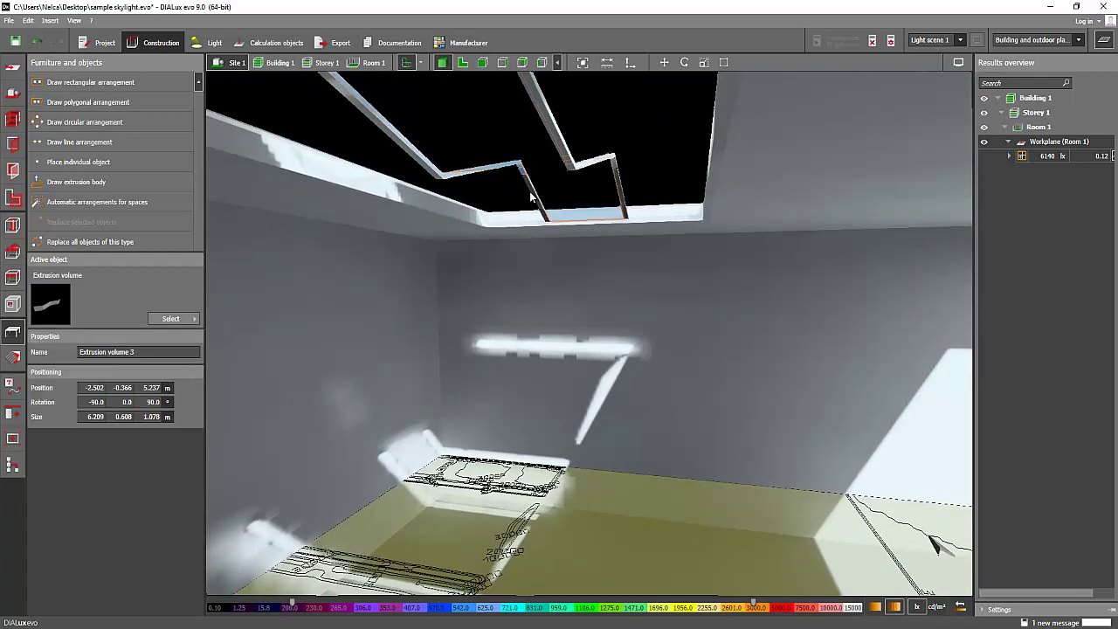
scroll(490, 230, down, 1)
right_drag(491, 231, 437, 230)
scroll(514, 287, down, 2)
middle_drag(439, 236, 377, 154)
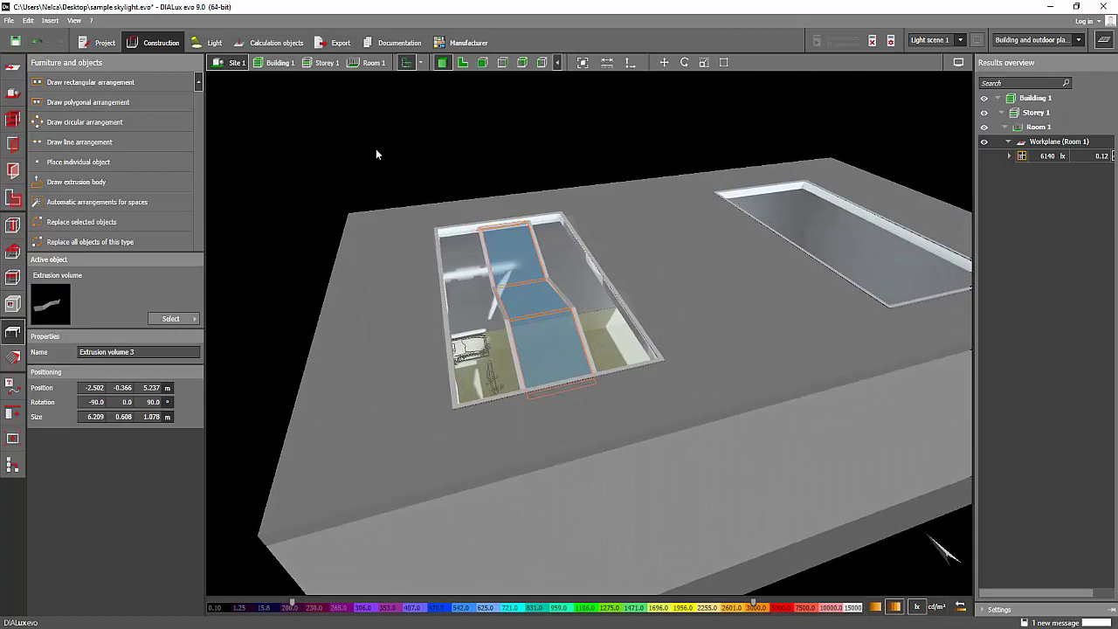
Select all three extrusion volumes in the front view and rotate them 180° to an X rotation of 90.0°
click(483, 63)
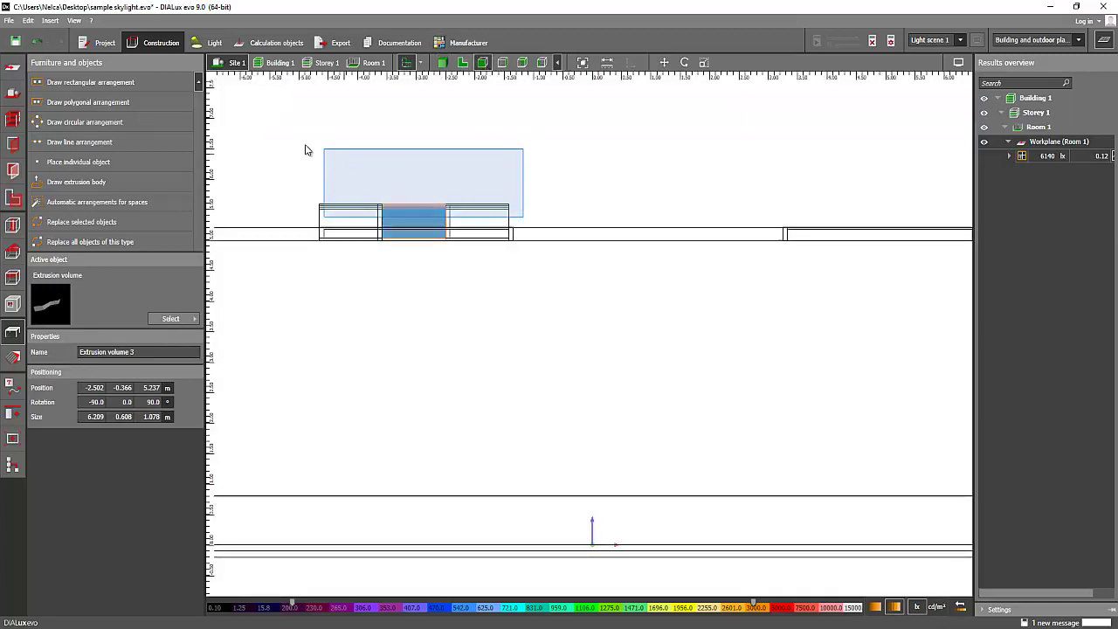
drag(304, 150, 354, 199)
right_click(418, 217)
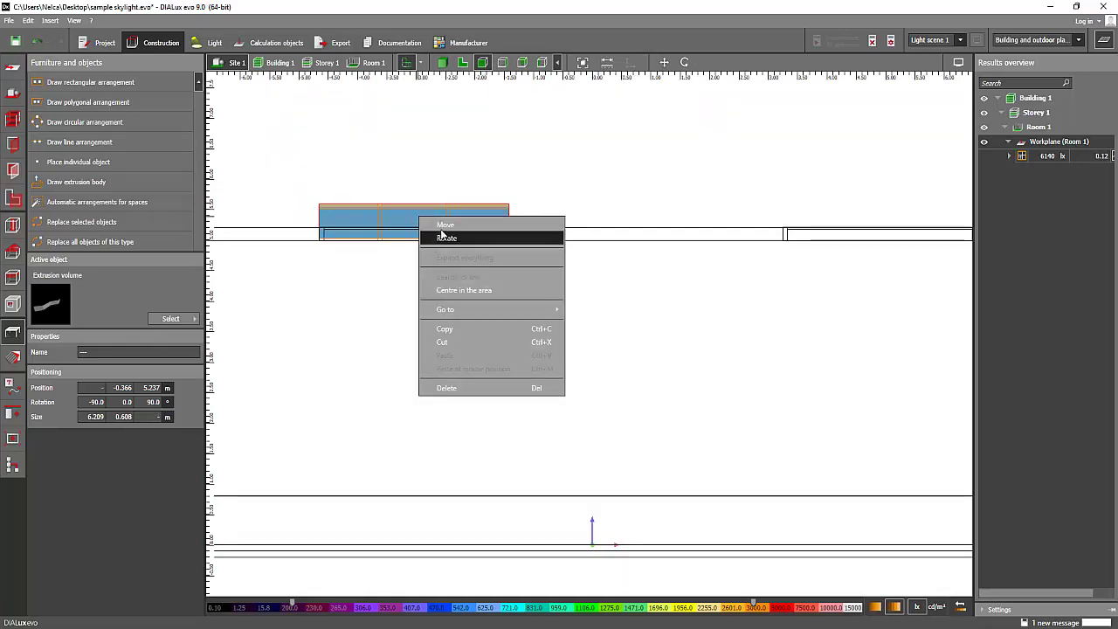
click(446, 237)
drag(416, 154, 341, 269)
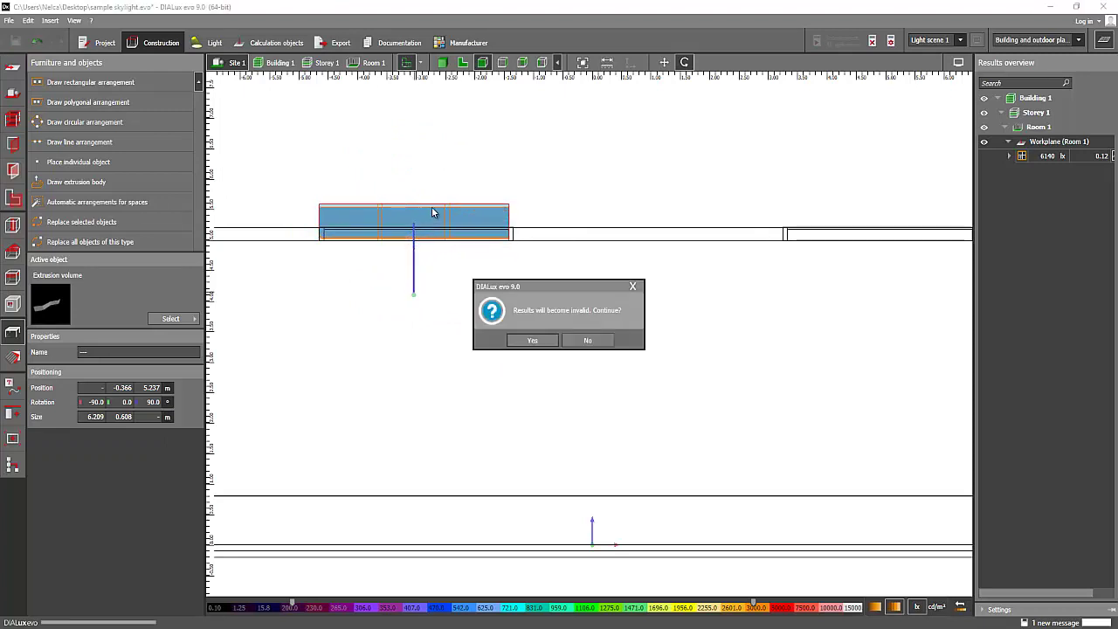
Move the three flipped extrusion volumes down below the roof slab to a height of 4.748 m and check them in 3D
right_click(434, 223)
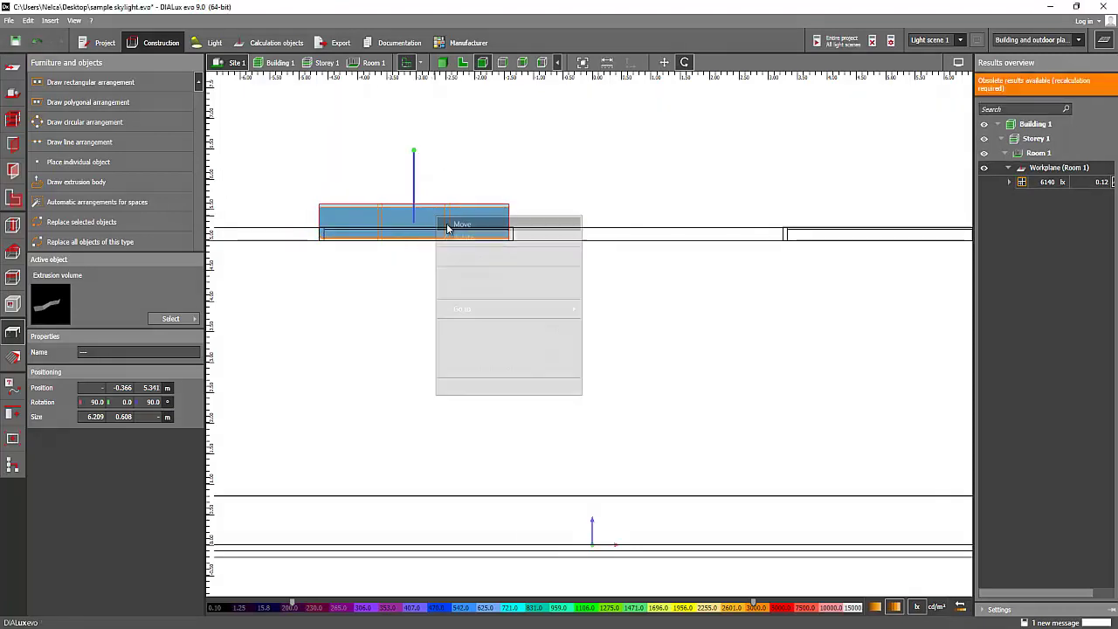
click(449, 232)
click(443, 62)
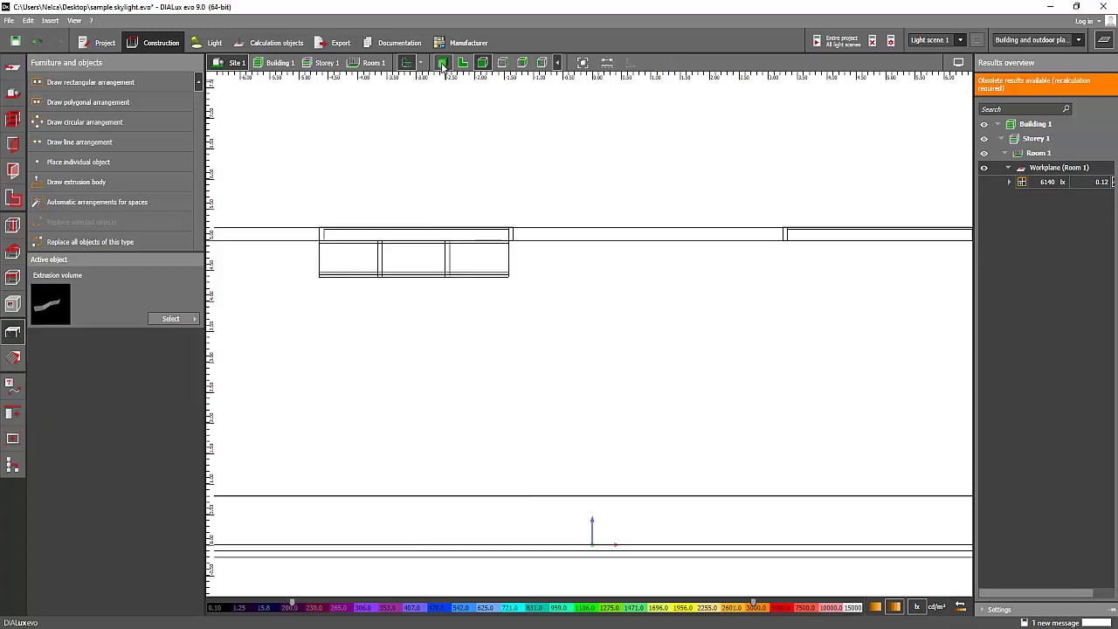
right_drag(470, 240, 562, 329)
scroll(562, 330, up, 3)
right_drag(424, 228, 379, 231)
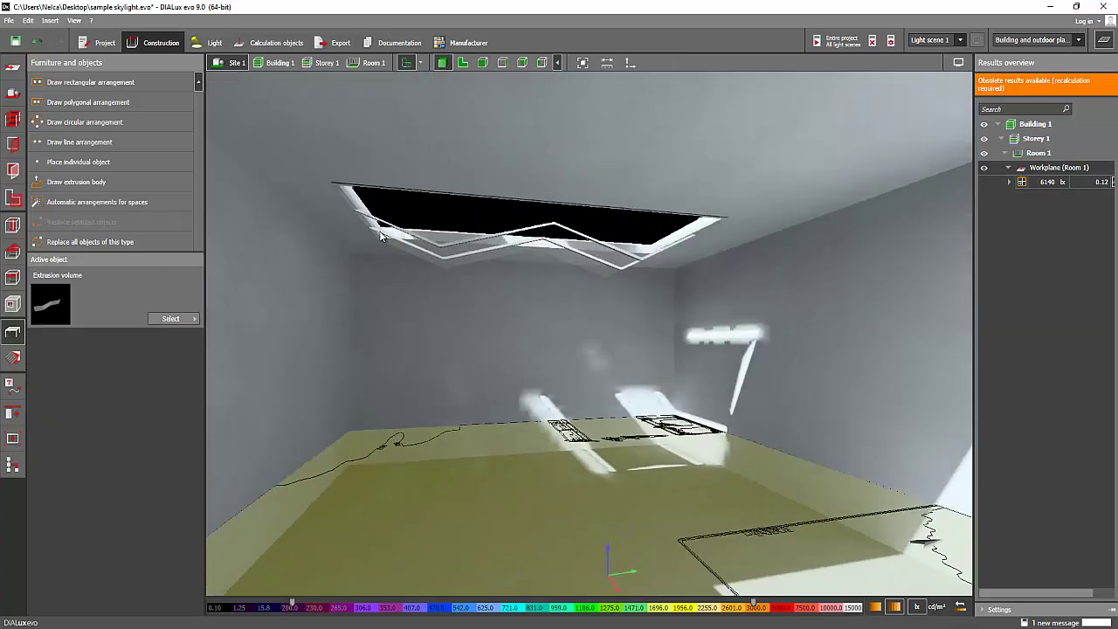
scroll(381, 251, up, 3)
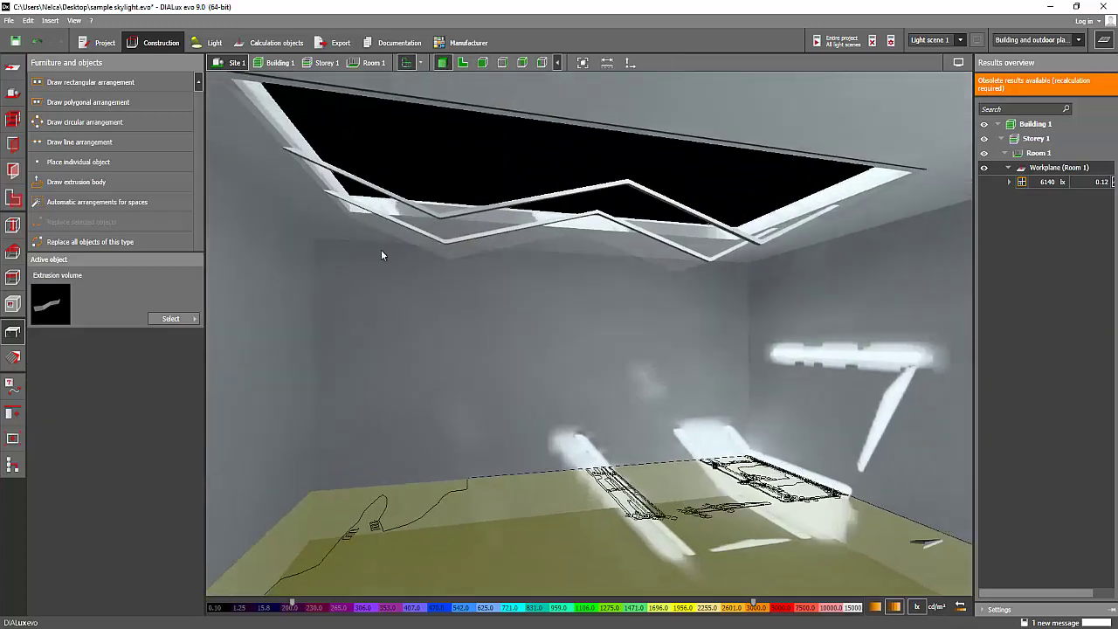
Delete the obsolete calculation results and inspect the two outer extrusion volumes below the skylight
click(872, 40)
right_drag(356, 210, 419, 200)
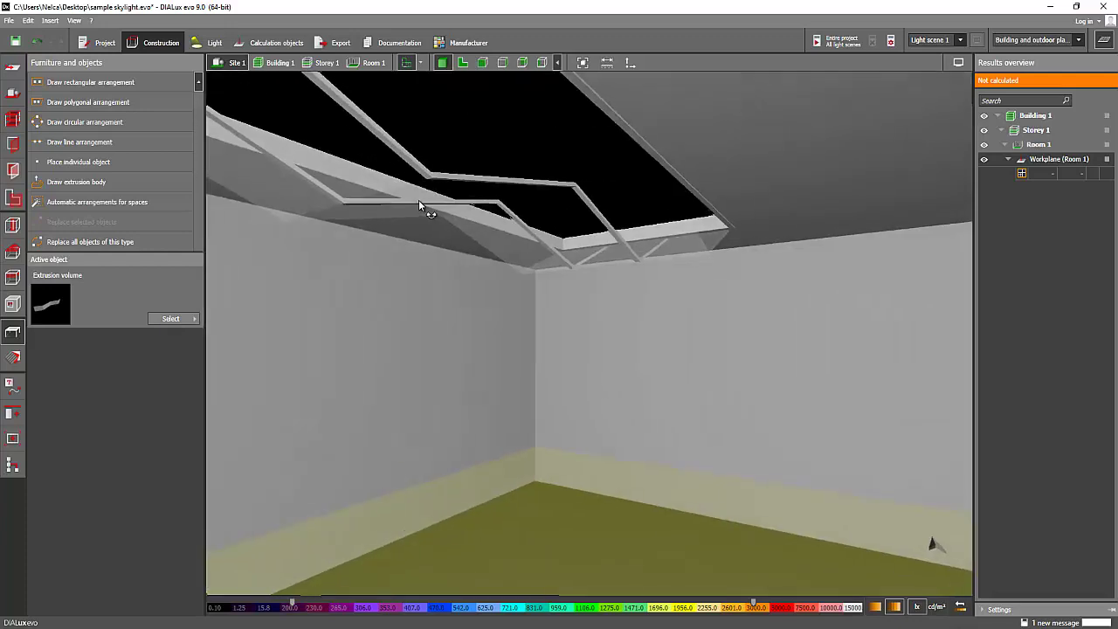
click(515, 241)
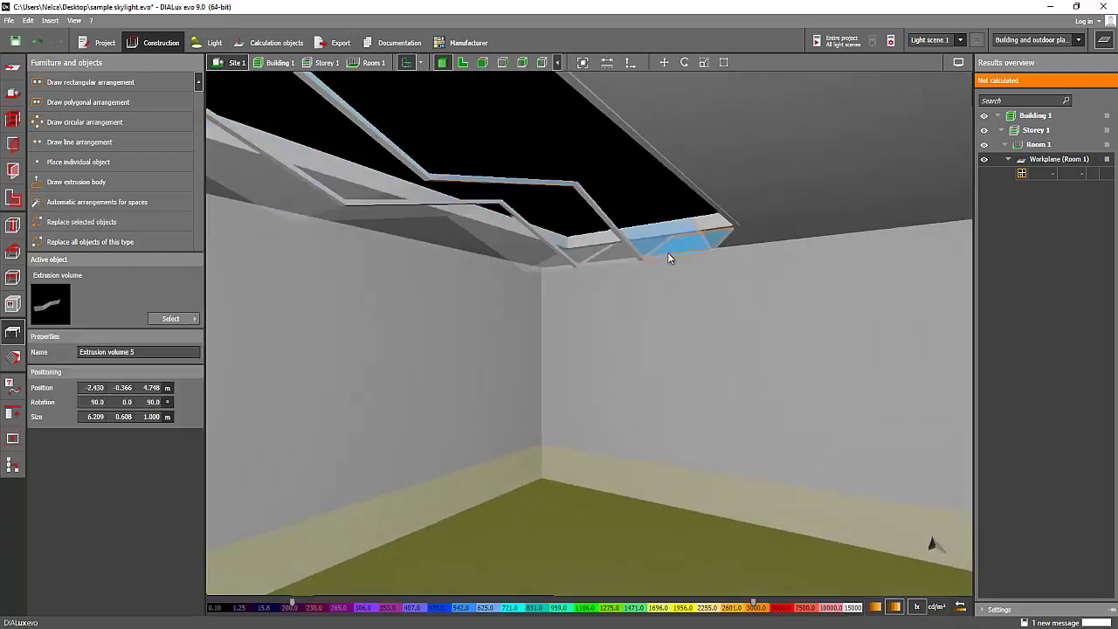
right_drag(563, 158, 434, 188)
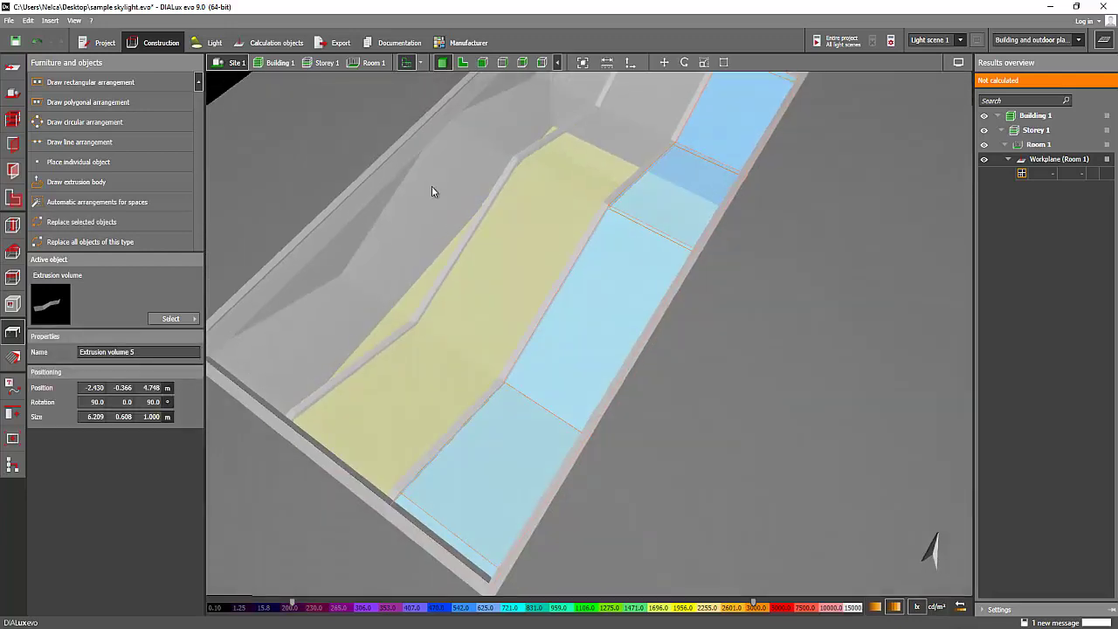
click(433, 232)
right_drag(433, 233, 488, 280)
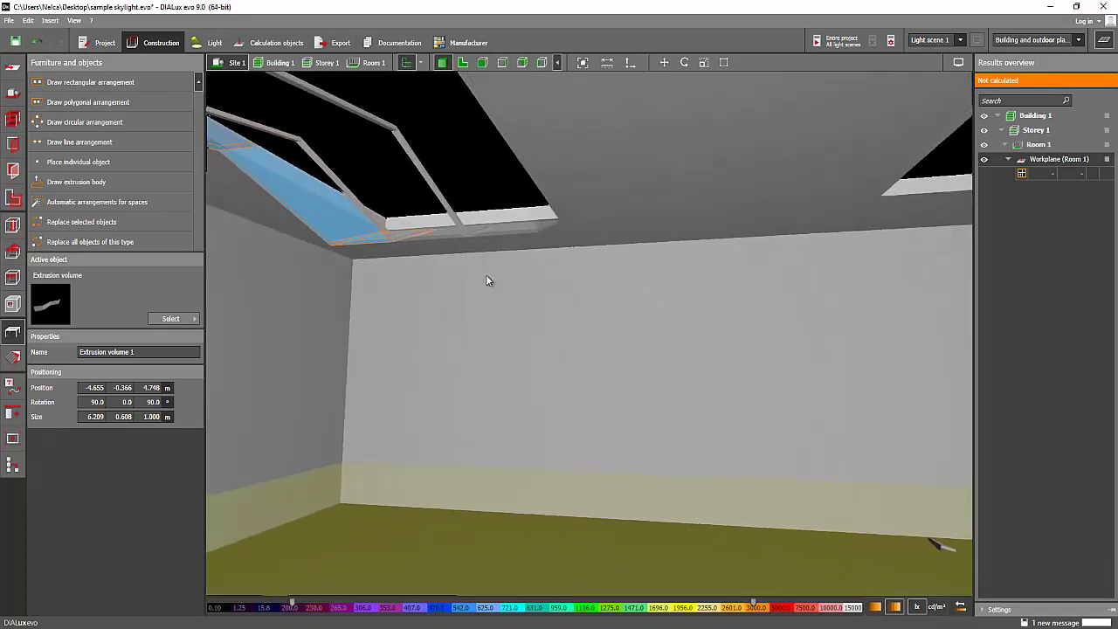
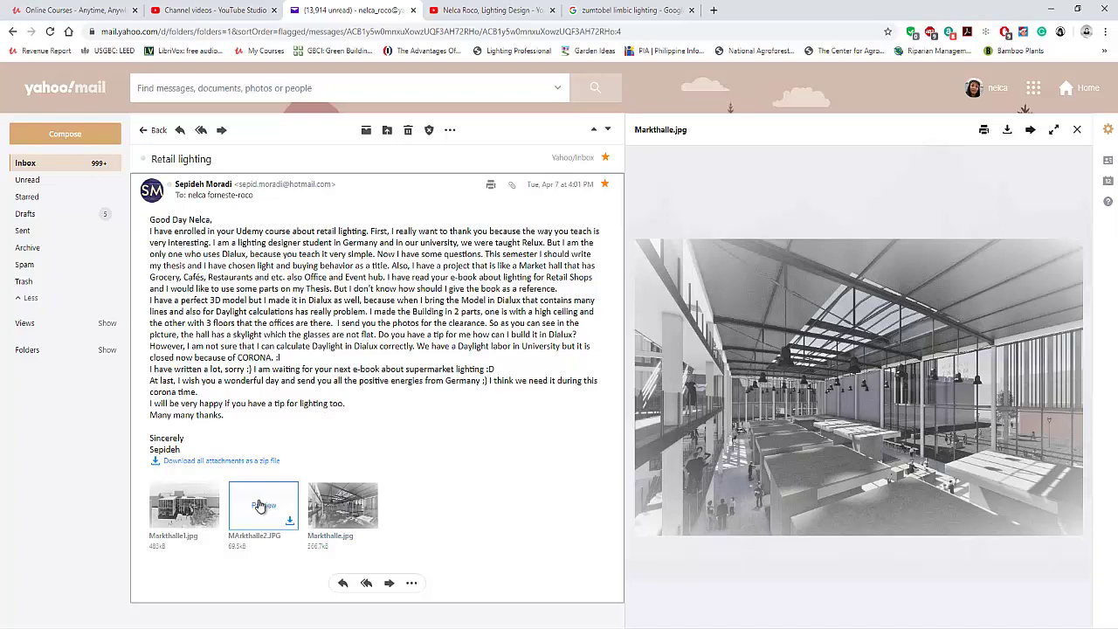
Preview the email's attached images MArkthalle2.JPG and Markthalle1.jpg again
click(259, 505)
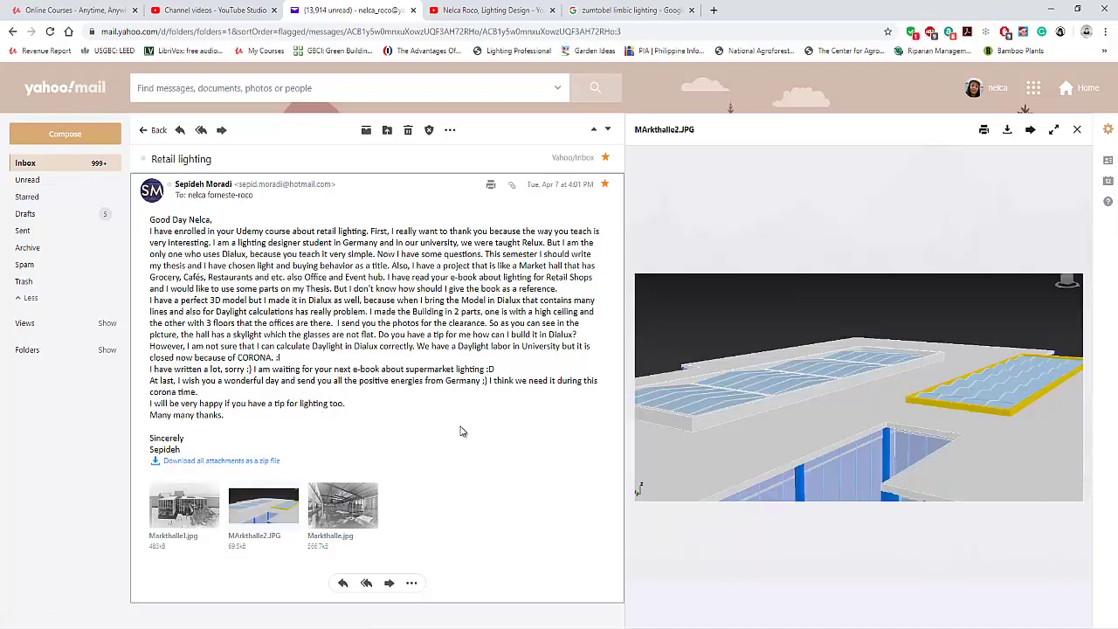
drag(463, 431, 481, 449)
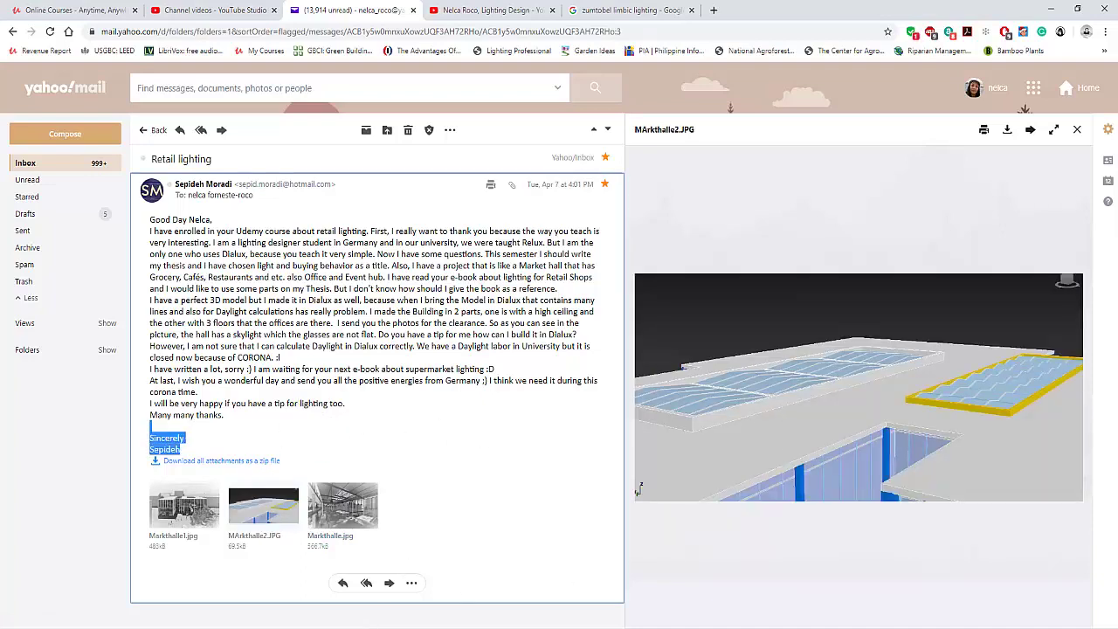
click(443, 627)
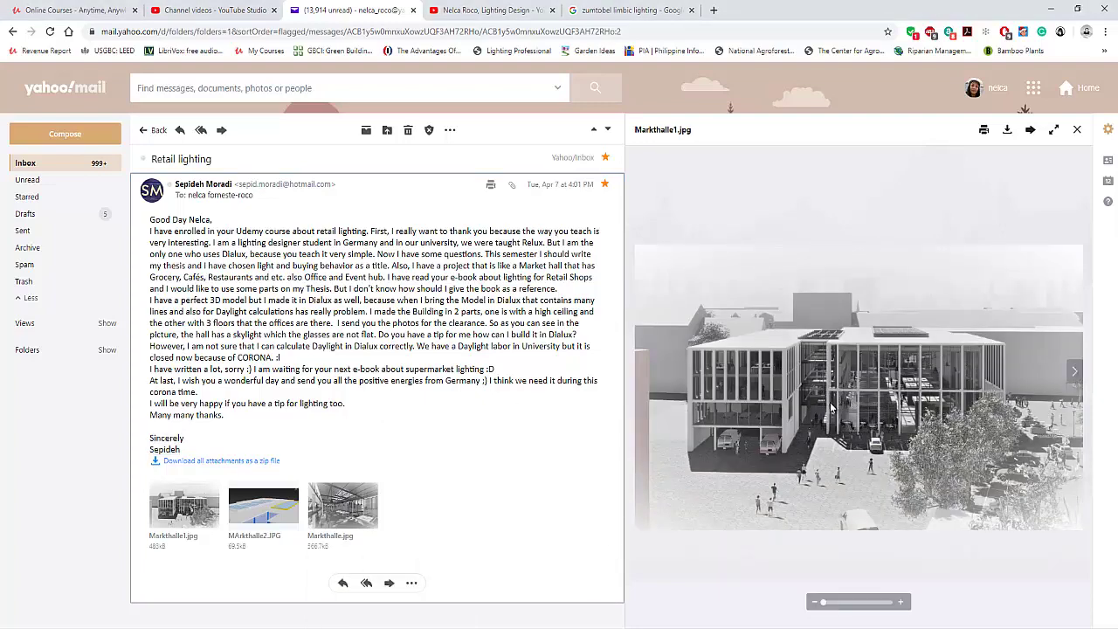
Switch to the Al Ghurair Univ - ATRIUM1 project in DIALux evo and examine its glazed facade and atrium interior
click(442, 627)
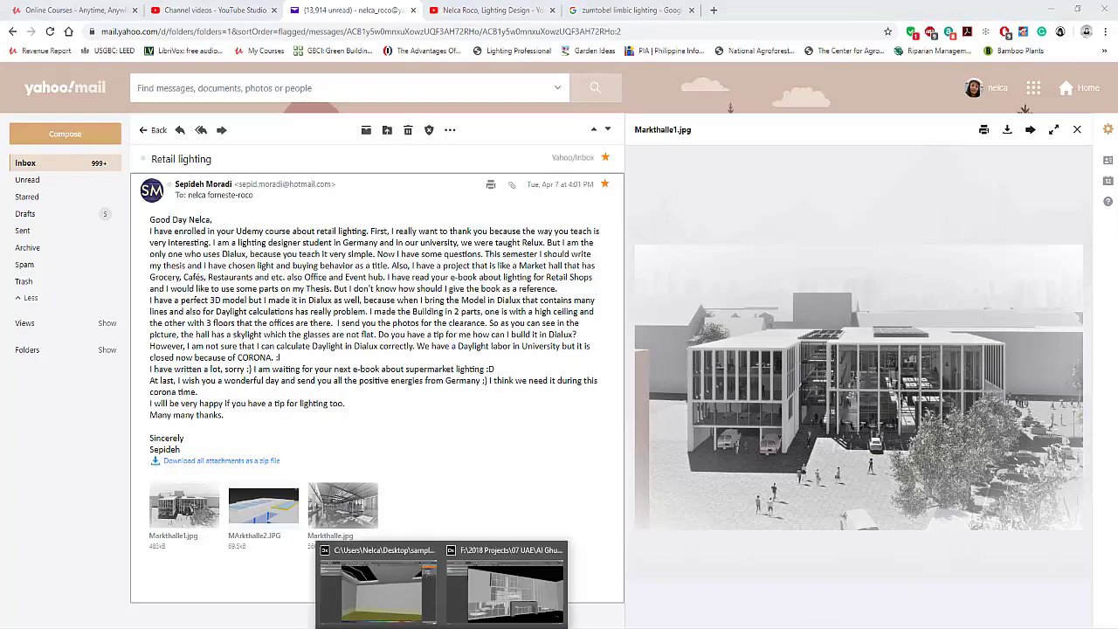
click(510, 605)
right_drag(705, 367, 653, 420)
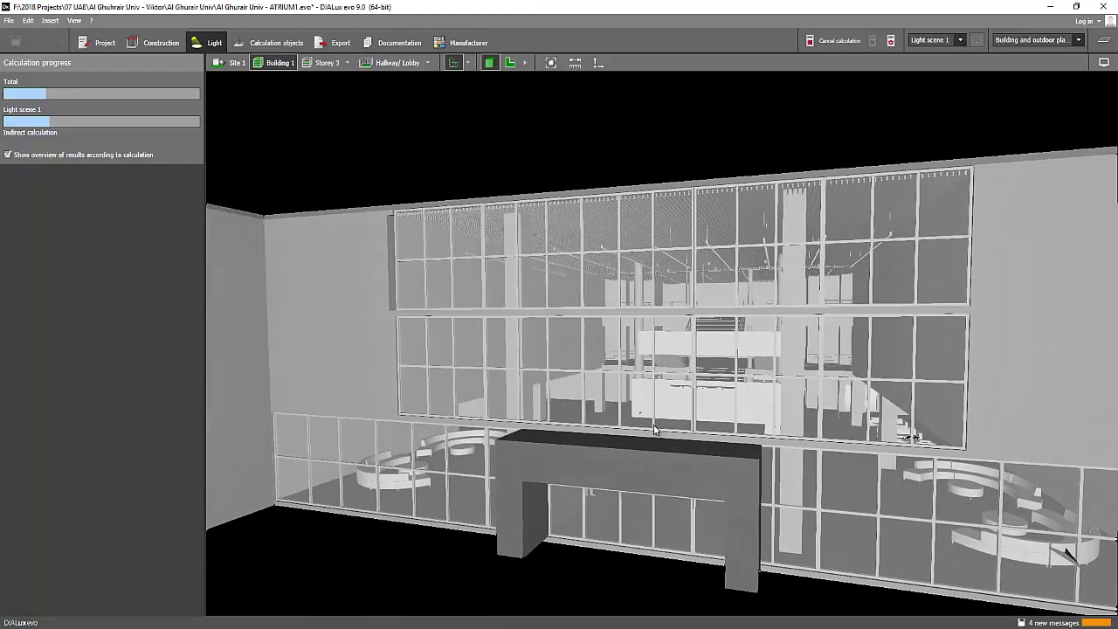
middle_drag(654, 420, 665, 421)
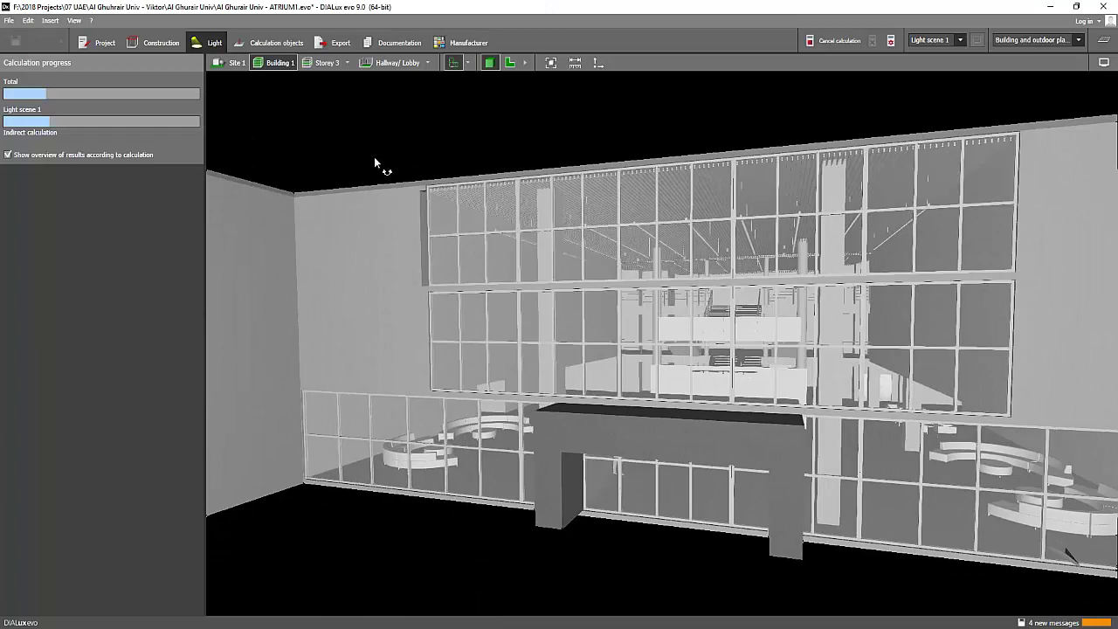
right_drag(374, 157, 417, 168)
scroll(715, 408, up, 3)
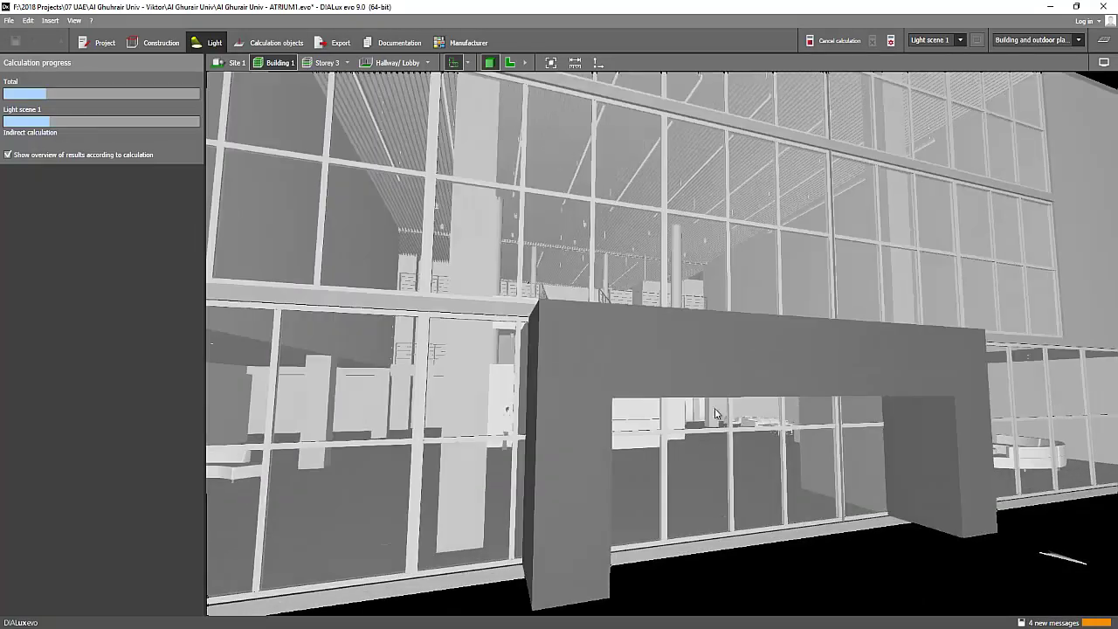
scroll(715, 408, up, 10)
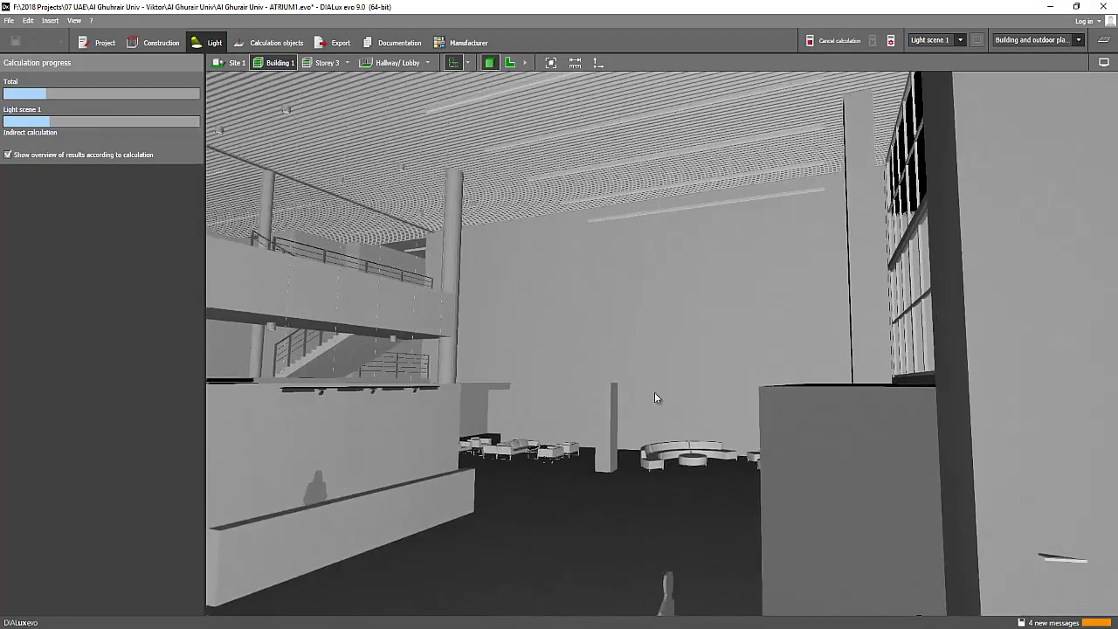
right_drag(654, 398, 328, 112)
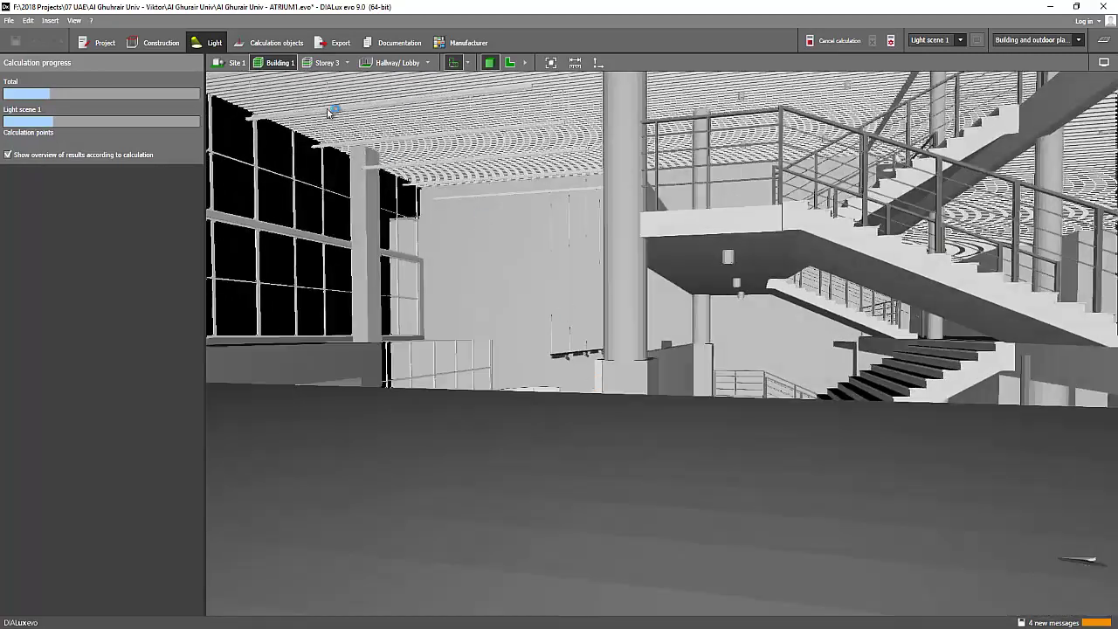
Examine the exterior of the atrium building at site level, including its roof, entrance portal and glazed facade
click(228, 67)
scroll(537, 372, up, 5)
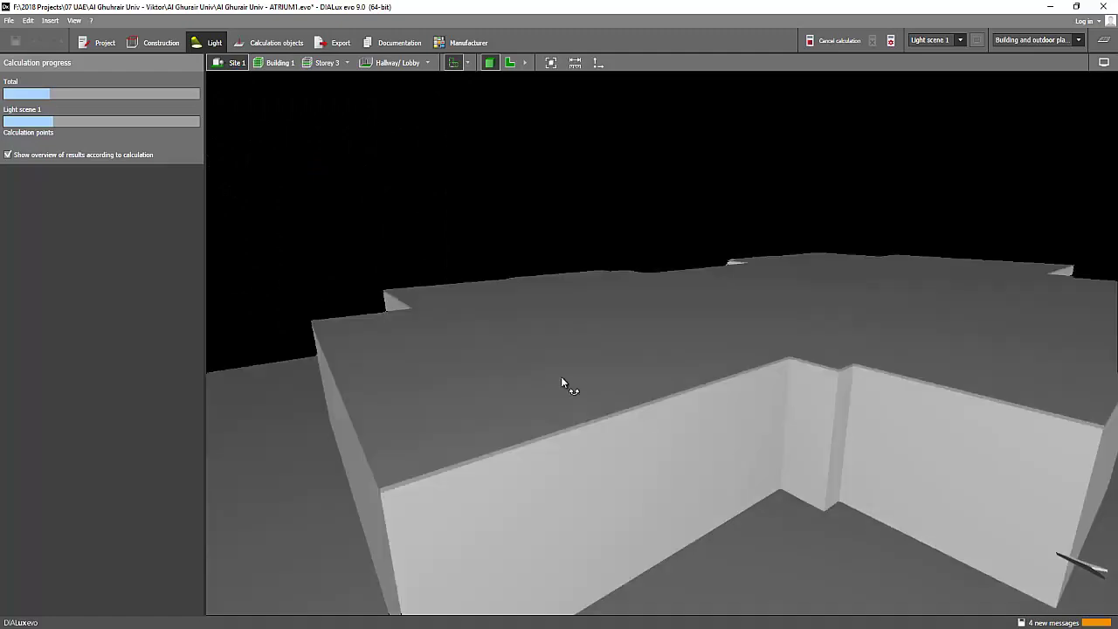
right_drag(562, 378, 506, 331)
scroll(496, 320, up, 4)
scroll(603, 334, up, 3)
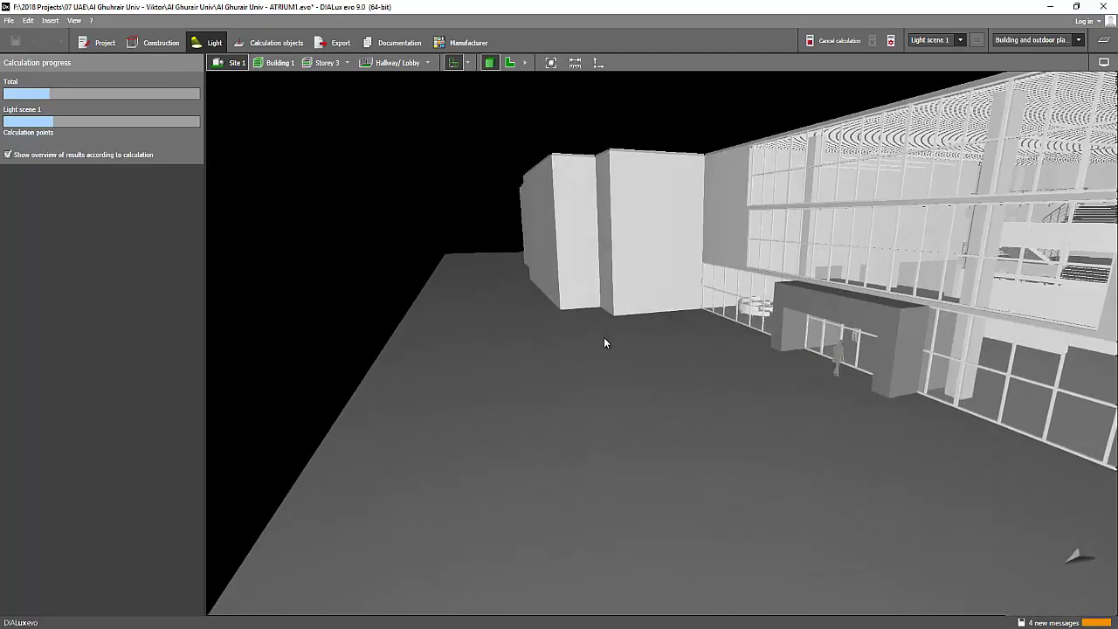
middle_drag(492, 422, 444, 456)
scroll(675, 339, up, 1)
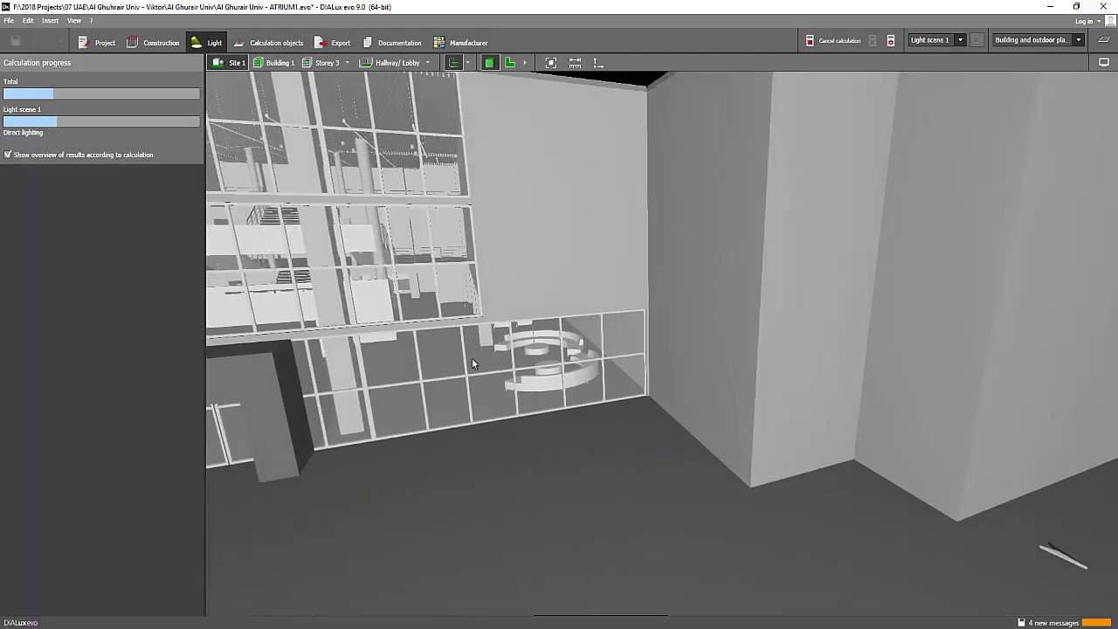
scroll(474, 362, down, 3)
right_drag(394, 364, 469, 370)
middle_drag(626, 342, 710, 314)
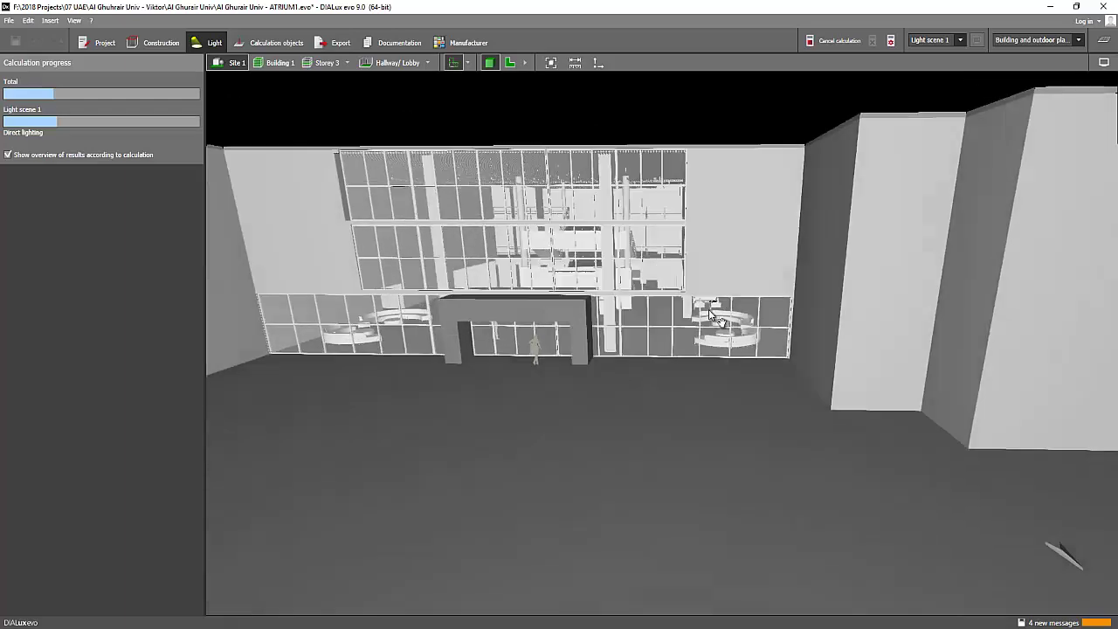
drag(715, 317, 520, 332)
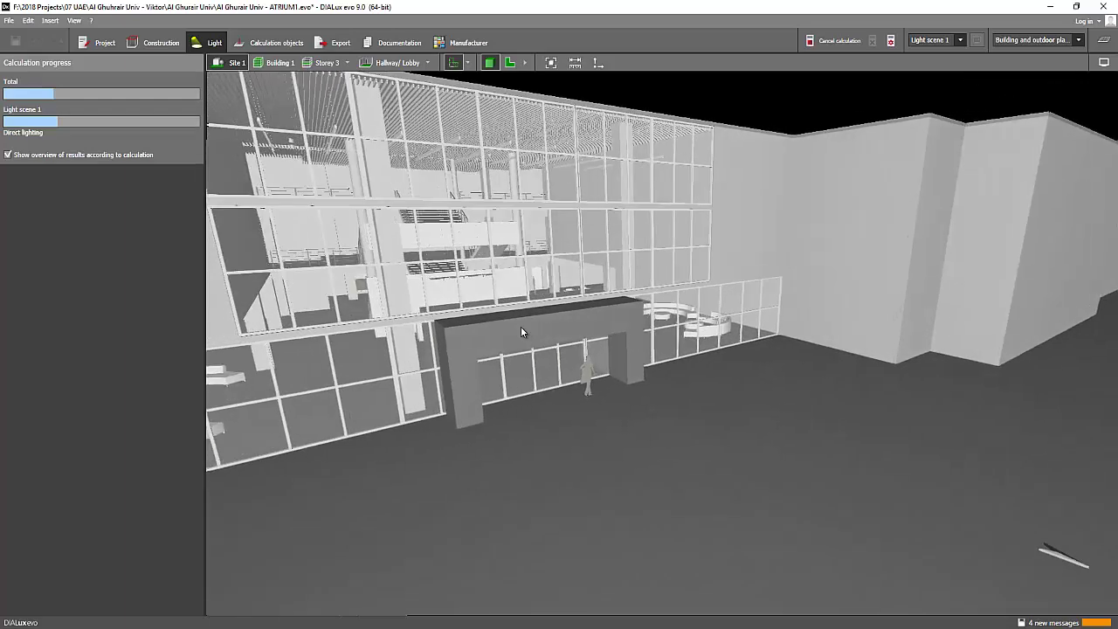
scroll(521, 332, up, 1)
right_drag(520, 332, 671, 335)
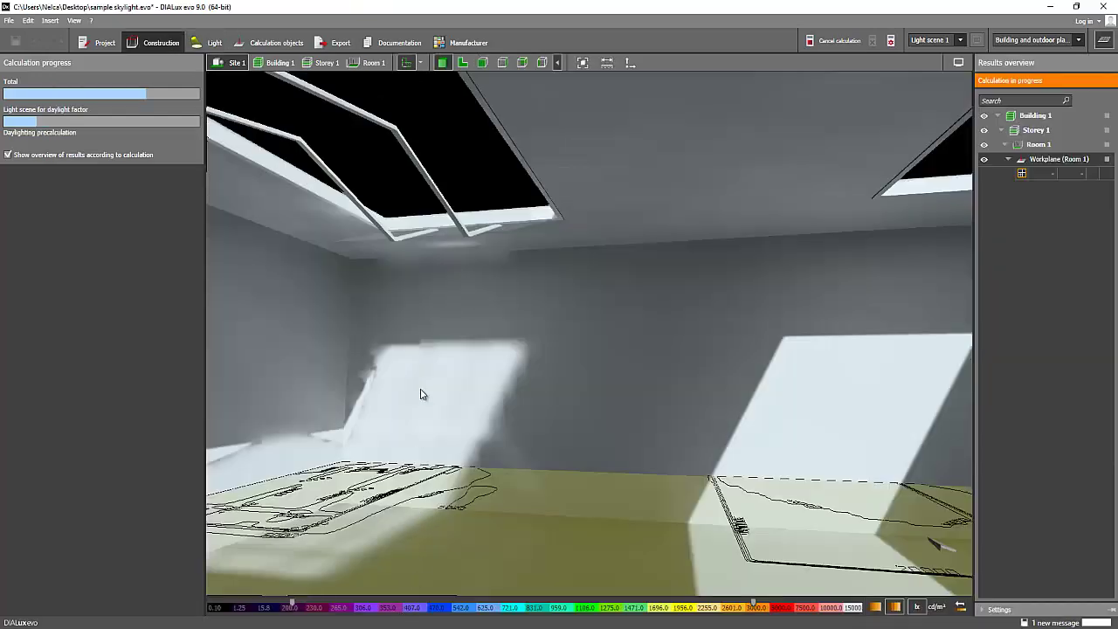
Switch to the sample skylight project and compare the daylight patches that the segmented and plain skylights cast inside the room
right_drag(426, 397, 658, 394)
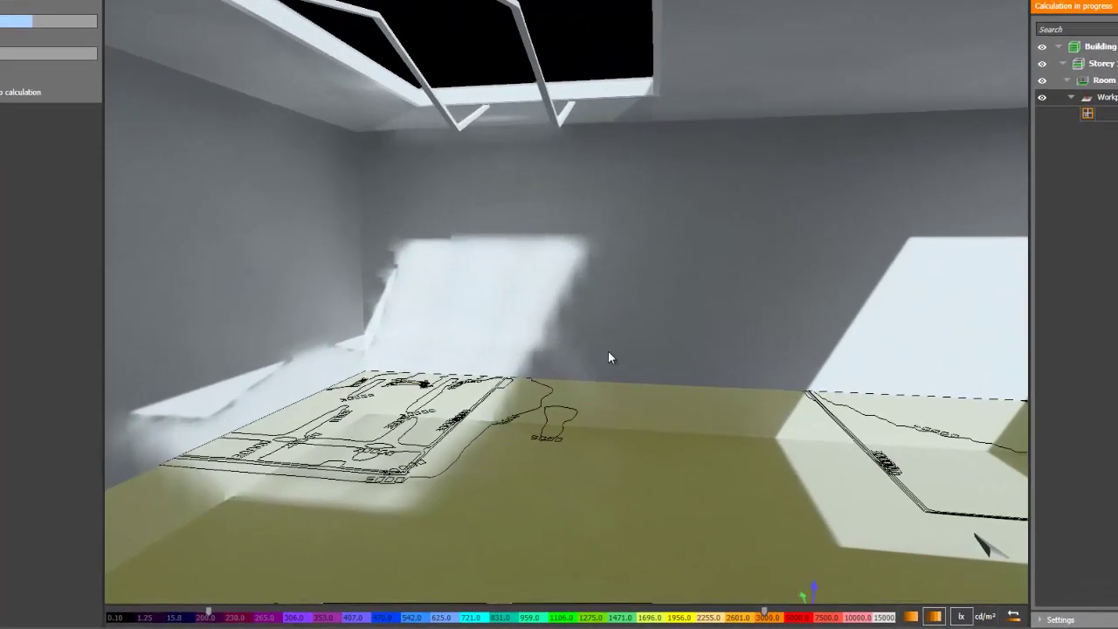
right_drag(609, 352, 587, 362)
drag(587, 362, 638, 363)
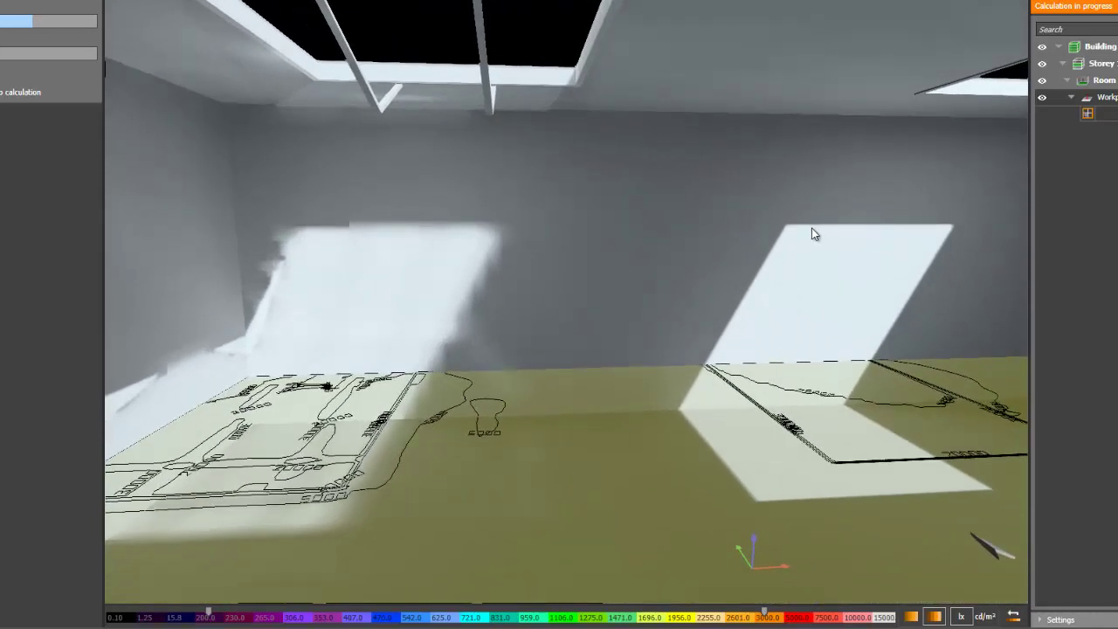
drag(812, 234, 463, 201)
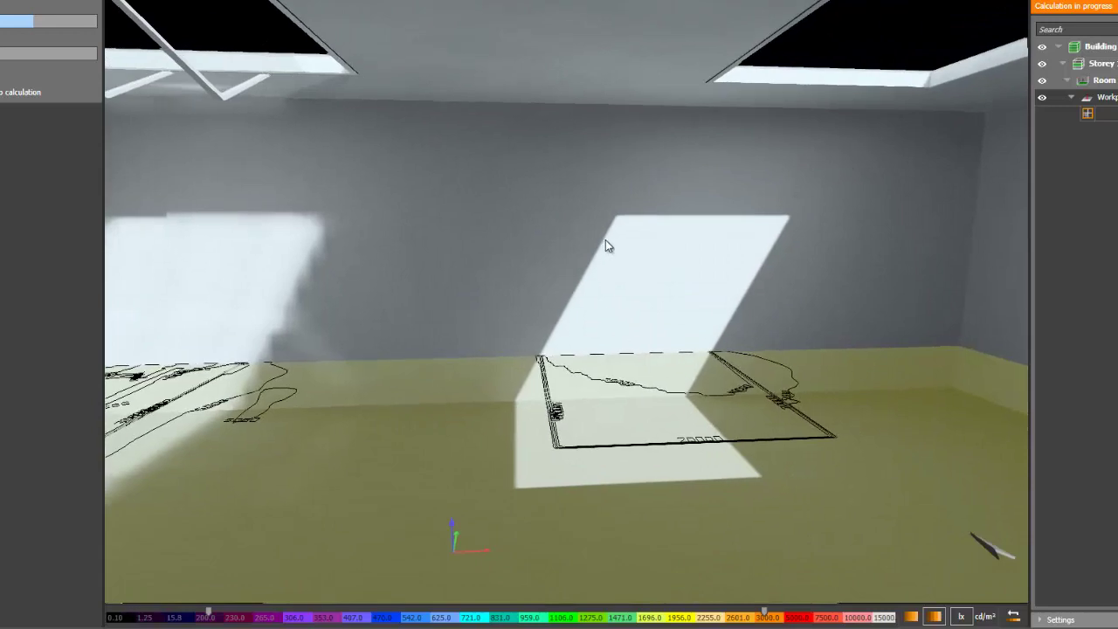
drag(635, 466, 522, 308)
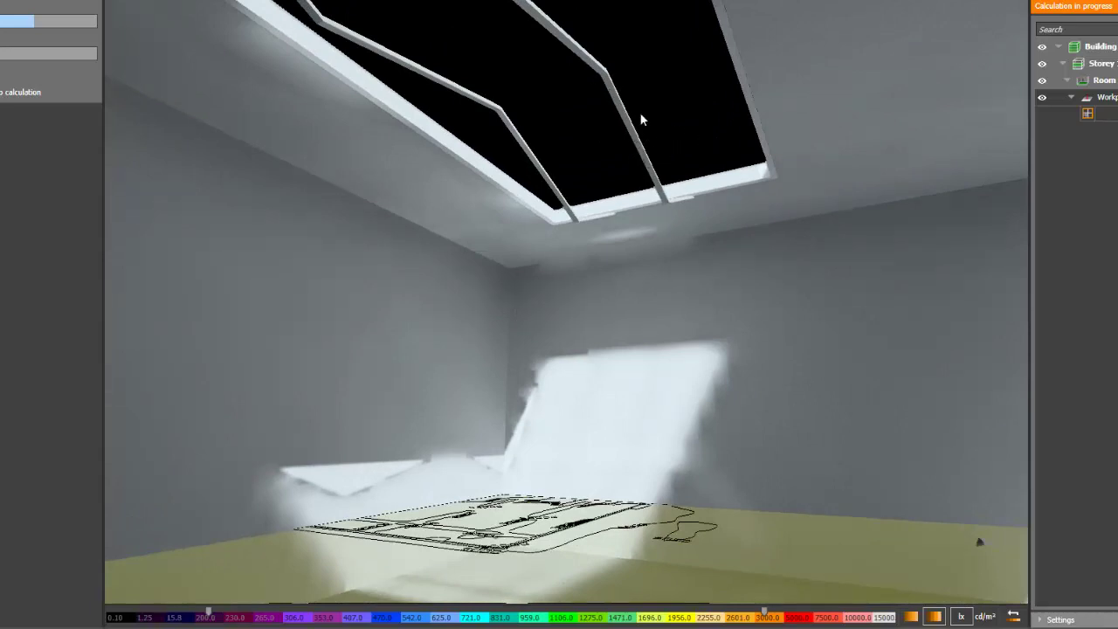
drag(689, 213, 589, 197)
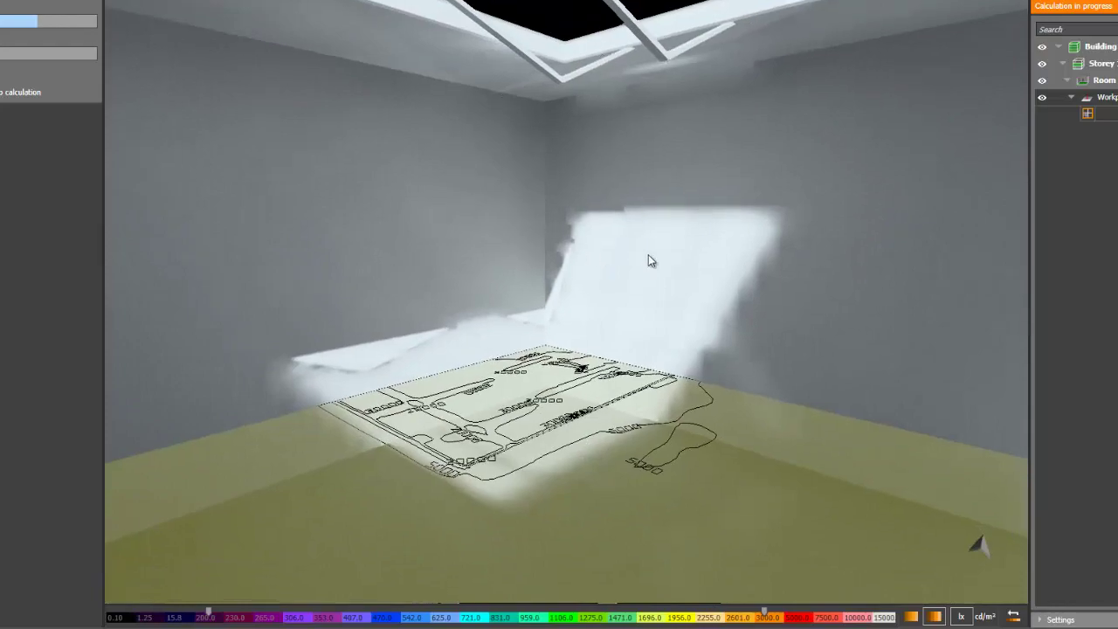
drag(527, 466, 723, 400)
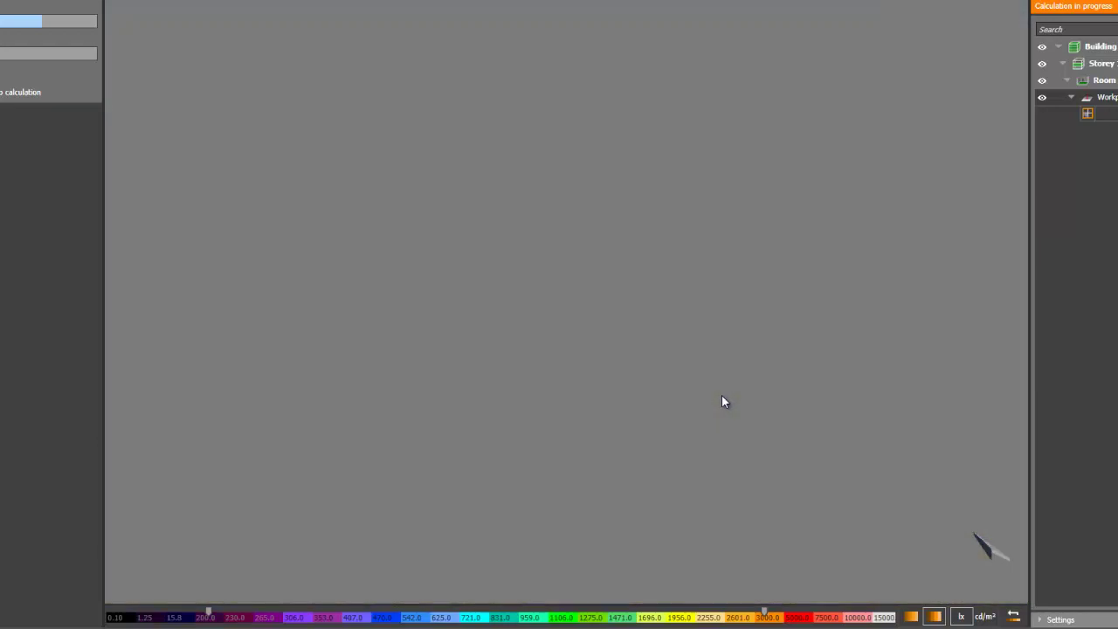
Examine the segmented skylight and its folded extrusion volumes from above the roof and from inside the room
scroll(701, 341, down, 3)
drag(367, 72, 435, 289)
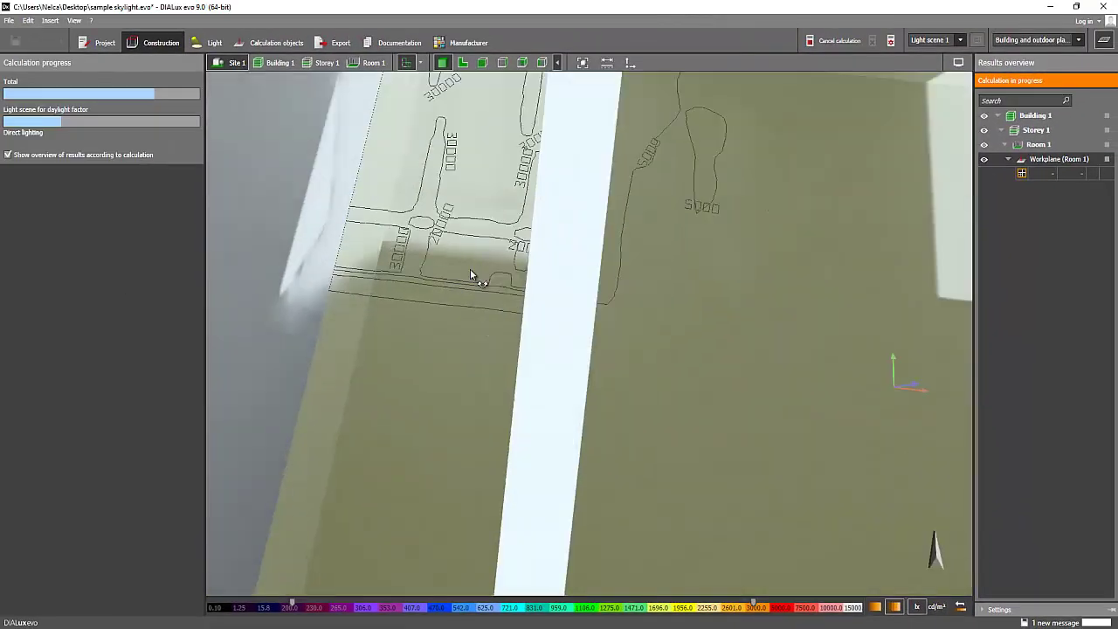
scroll(494, 349, down, 5)
drag(507, 367, 636, 254)
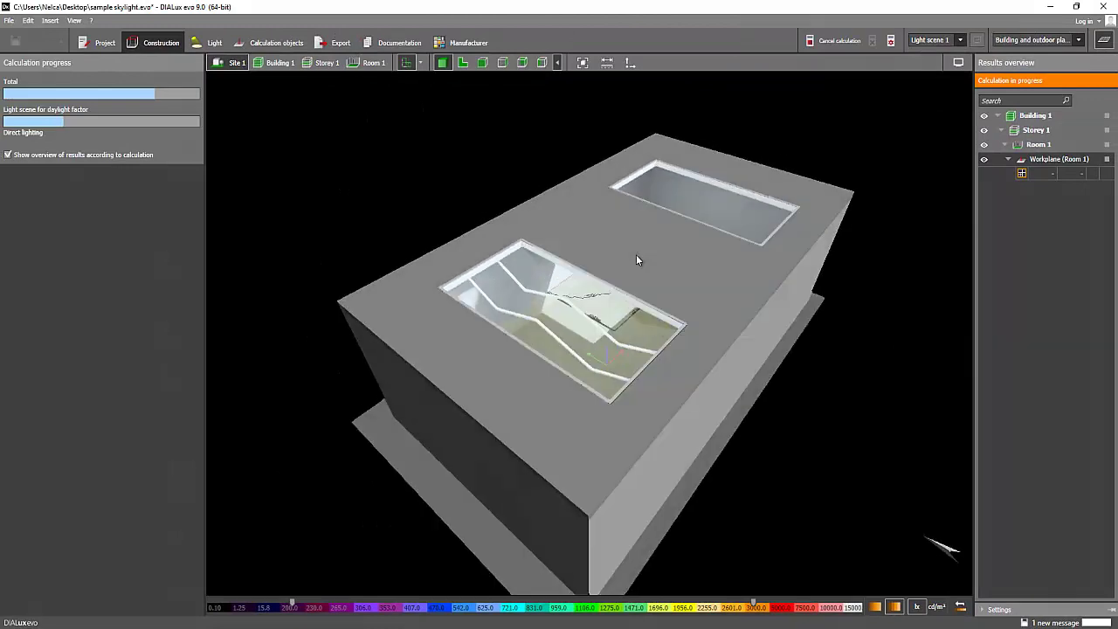
scroll(529, 317, up, 3)
mouse_move(529, 319)
right_down()
mouse_move(561, 295)
mouse_move(527, 297)
right_up()
drag(527, 303, 486, 290)
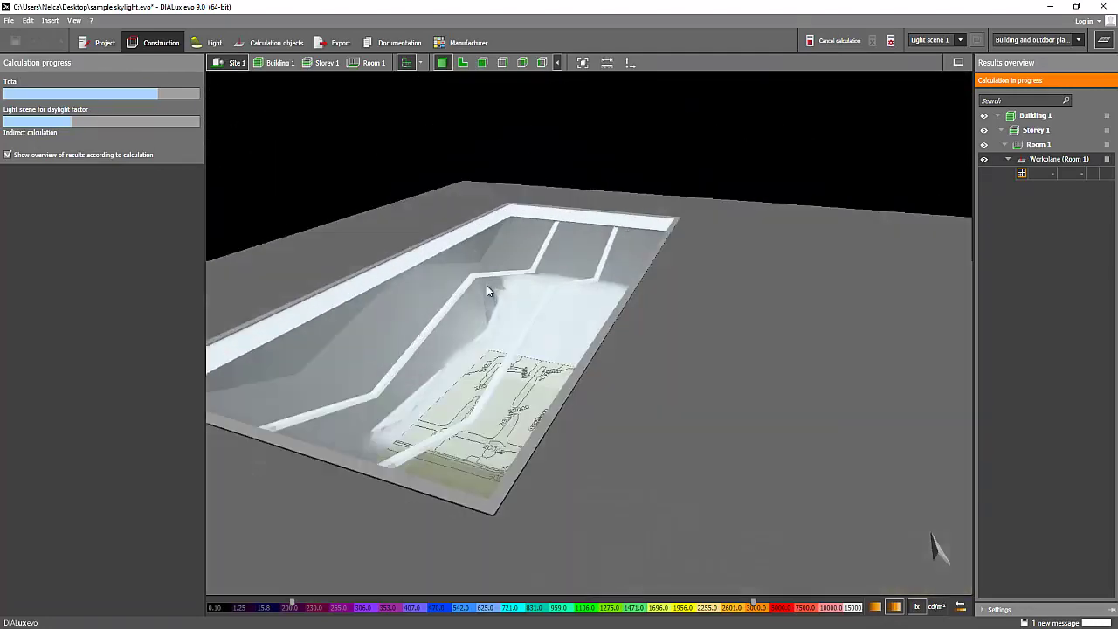
scroll(552, 282, up, 1)
scroll(482, 318, up, 3)
right_drag(495, 321, 456, 282)
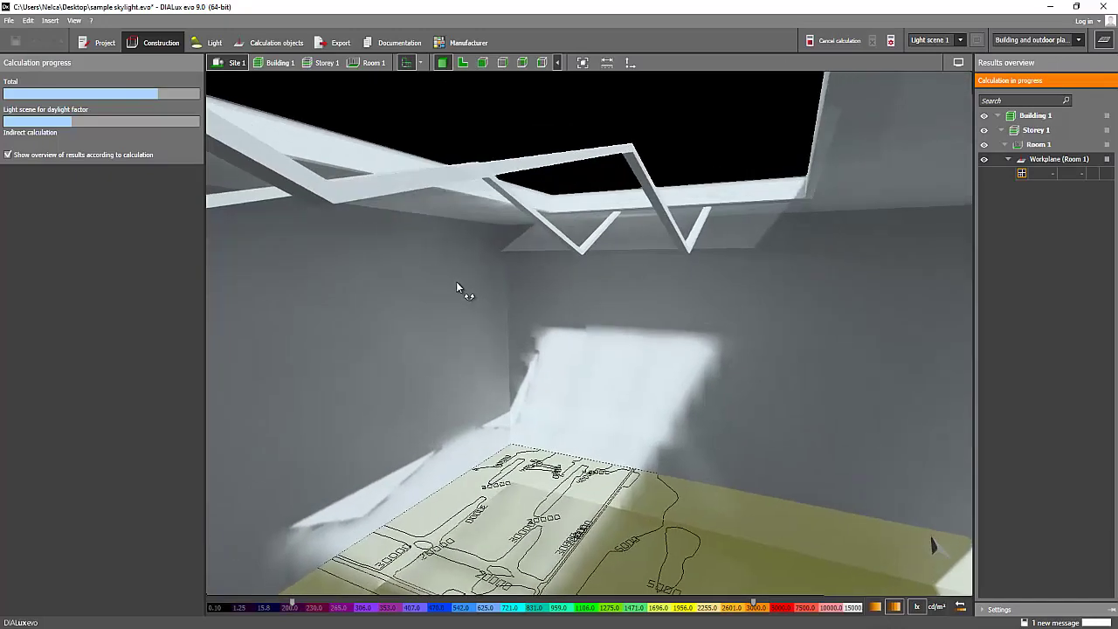
drag(456, 288, 477, 428)
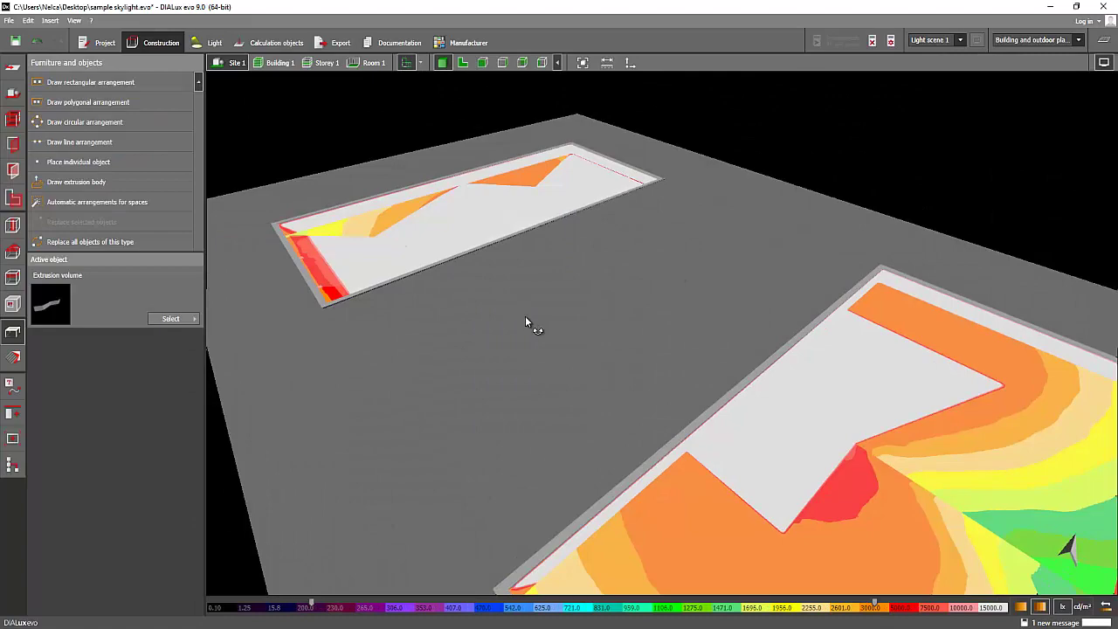
Examine the false-colour daylight results in Room 1, comparing the areas below the segmented and plain skylights
drag(525, 315, 406, 113)
click(369, 63)
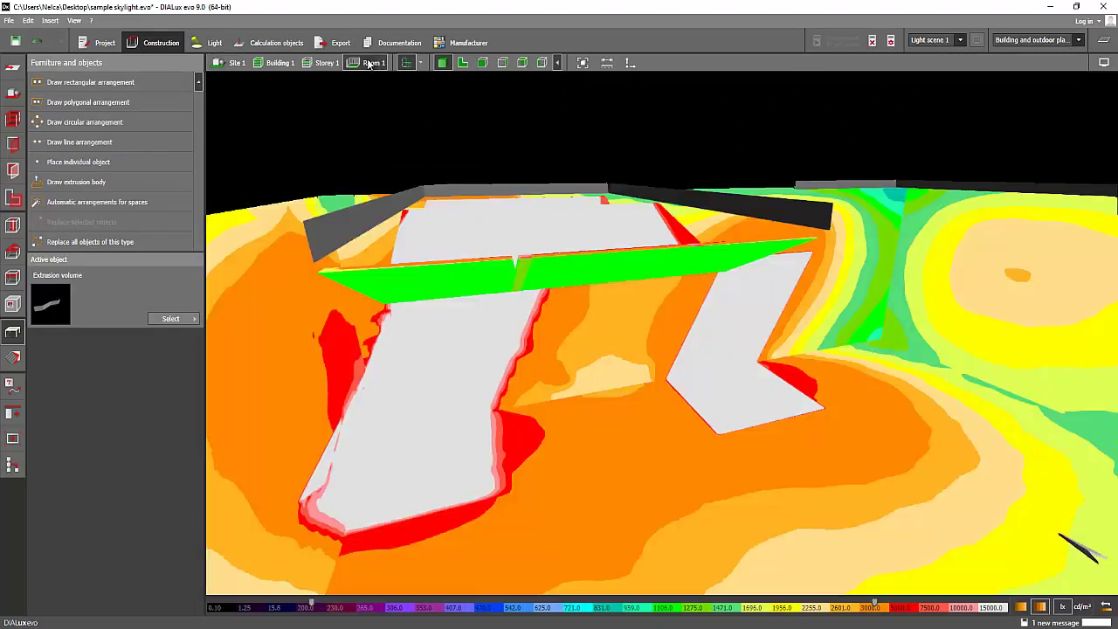
drag(441, 348, 623, 409)
drag(531, 382, 780, 373)
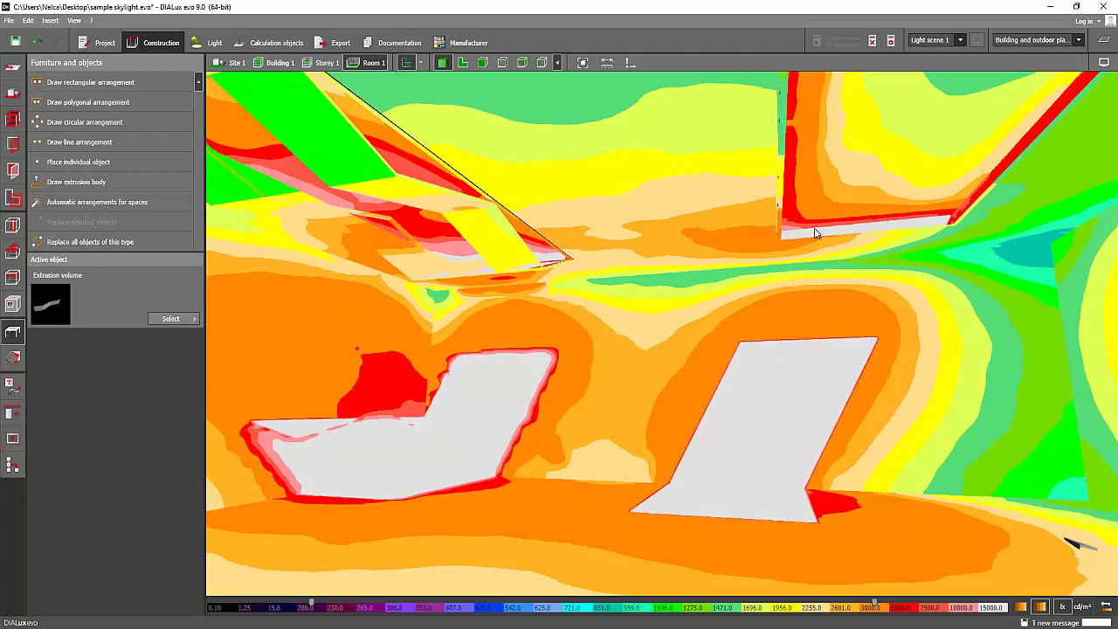
drag(544, 238, 666, 320)
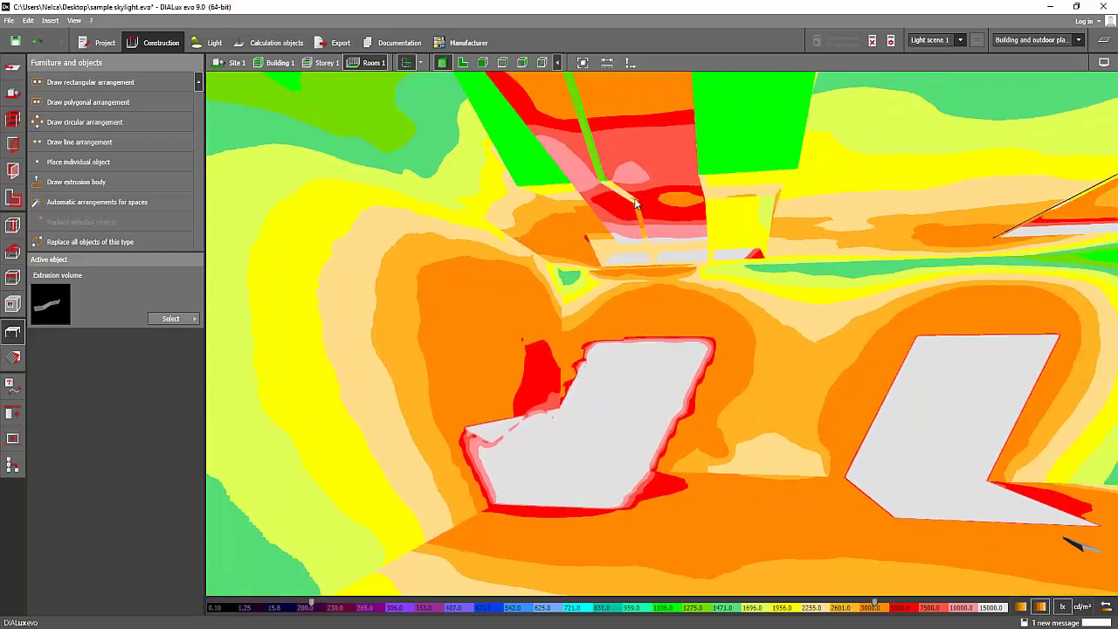
drag(648, 255, 799, 326)
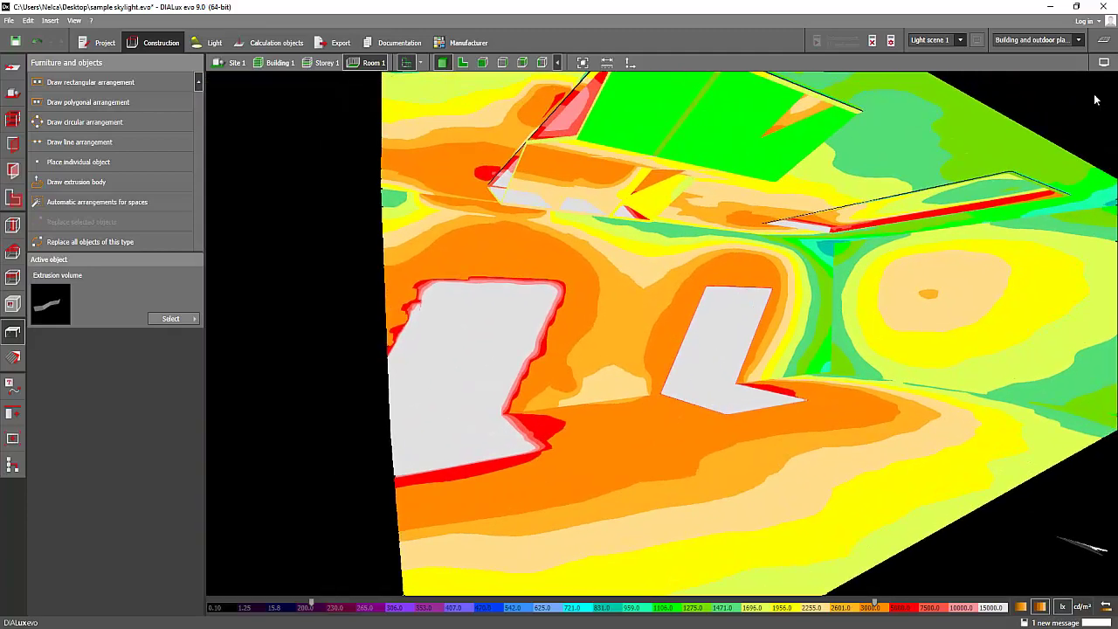
Turn off the false-colour display, show the results overview and inspect the workplane results through both skylights from above
click(1042, 80)
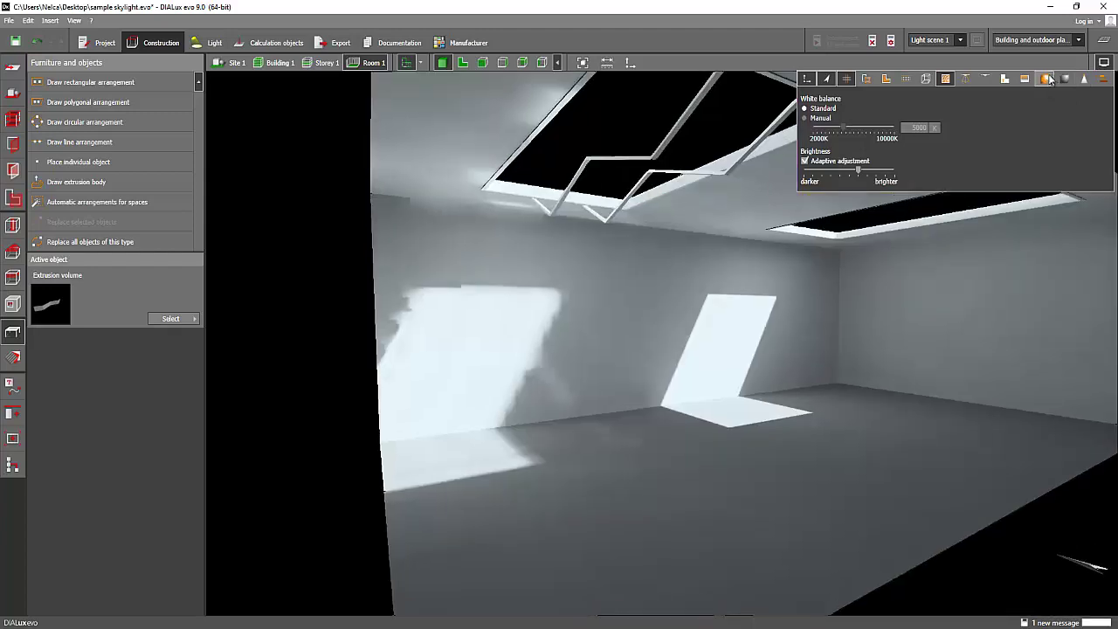
click(1105, 41)
drag(728, 259, 717, 299)
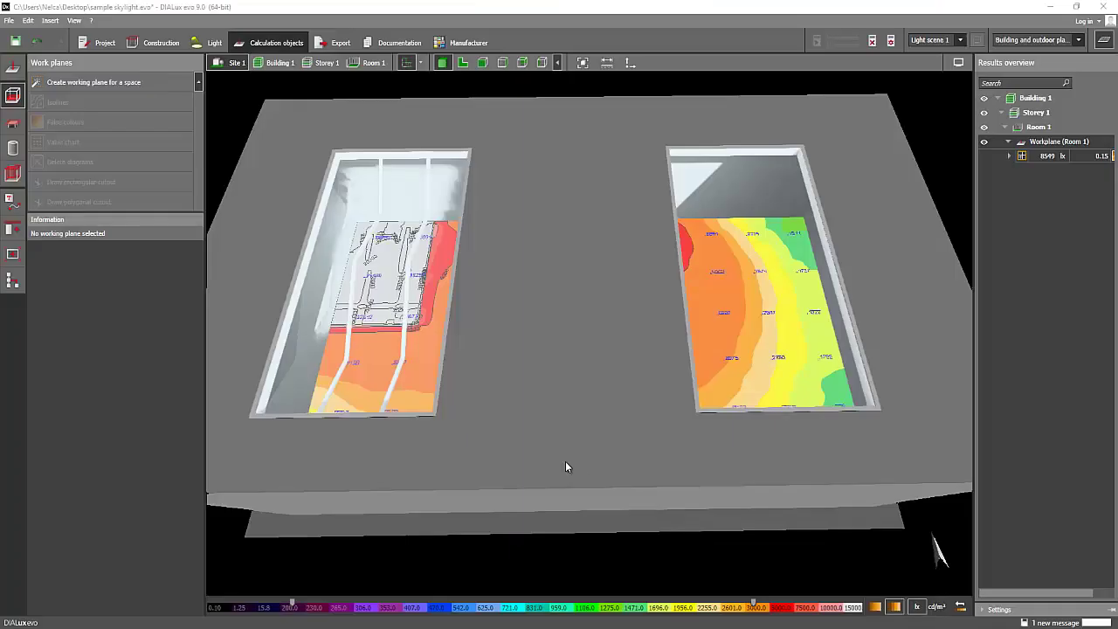
drag(565, 461, 690, 455)
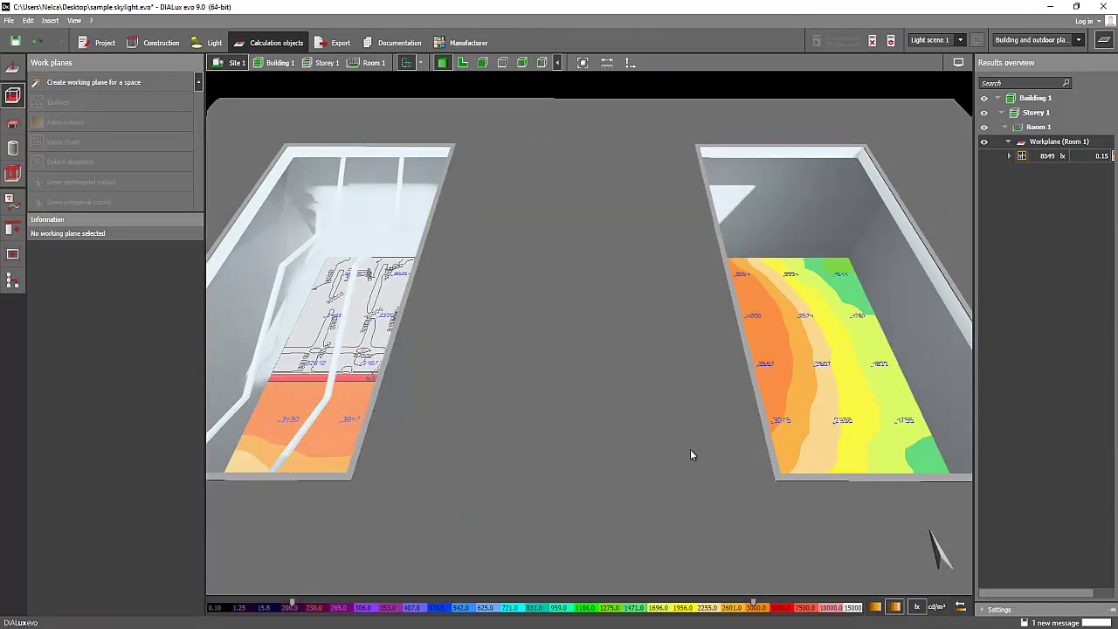
Draw a rectangular cutout about 2.75 m wide in the roof between the two skylights, accepting that the results become invalid
click(157, 42)
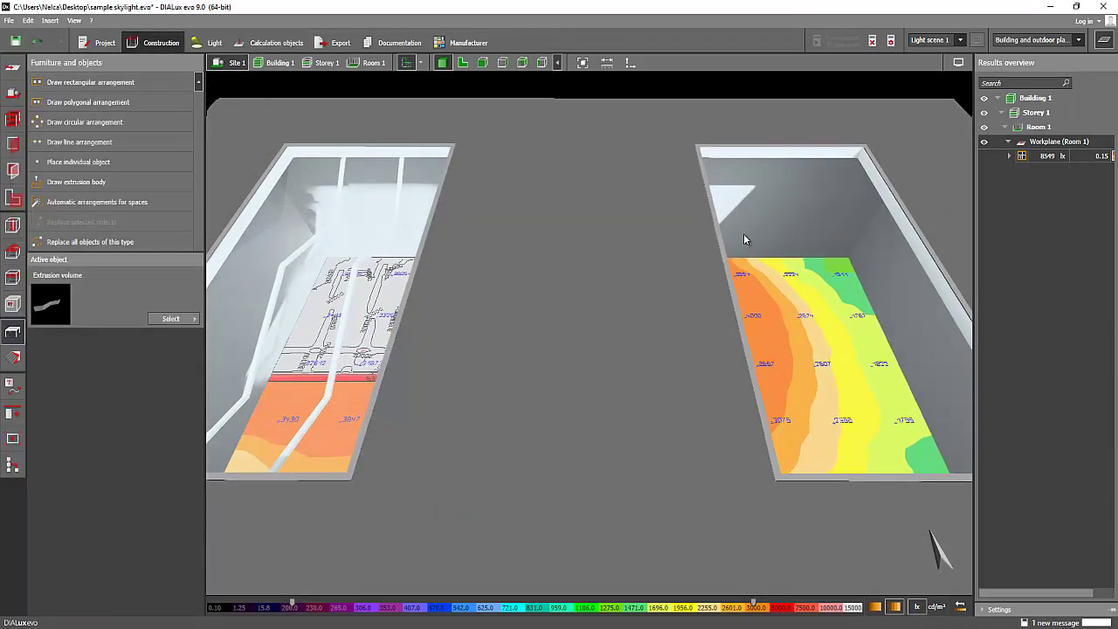
click(425, 211)
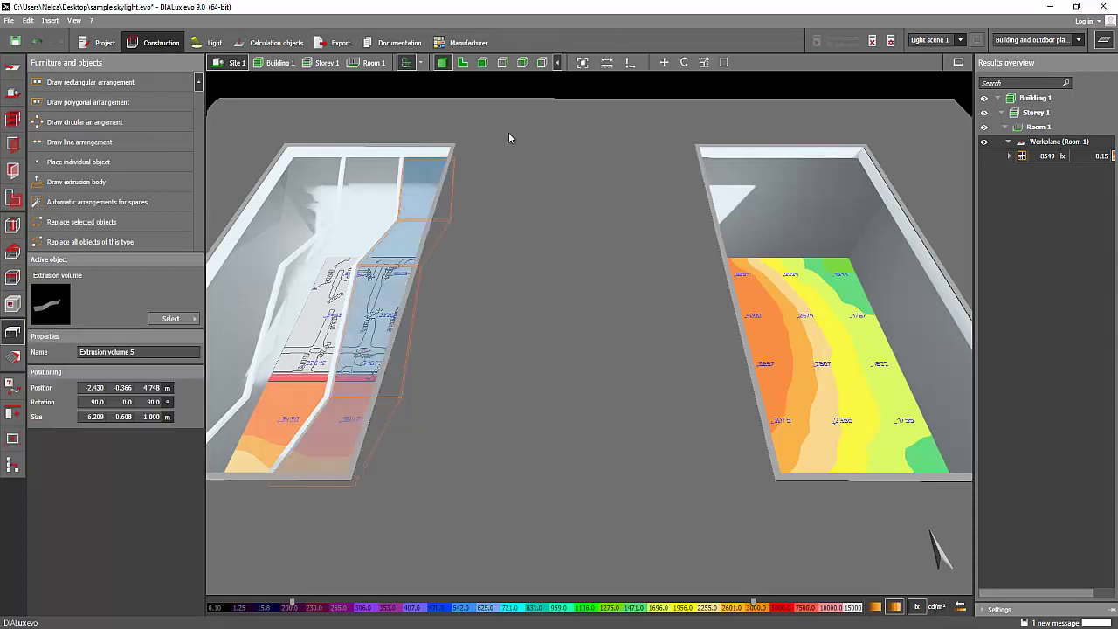
click(708, 216)
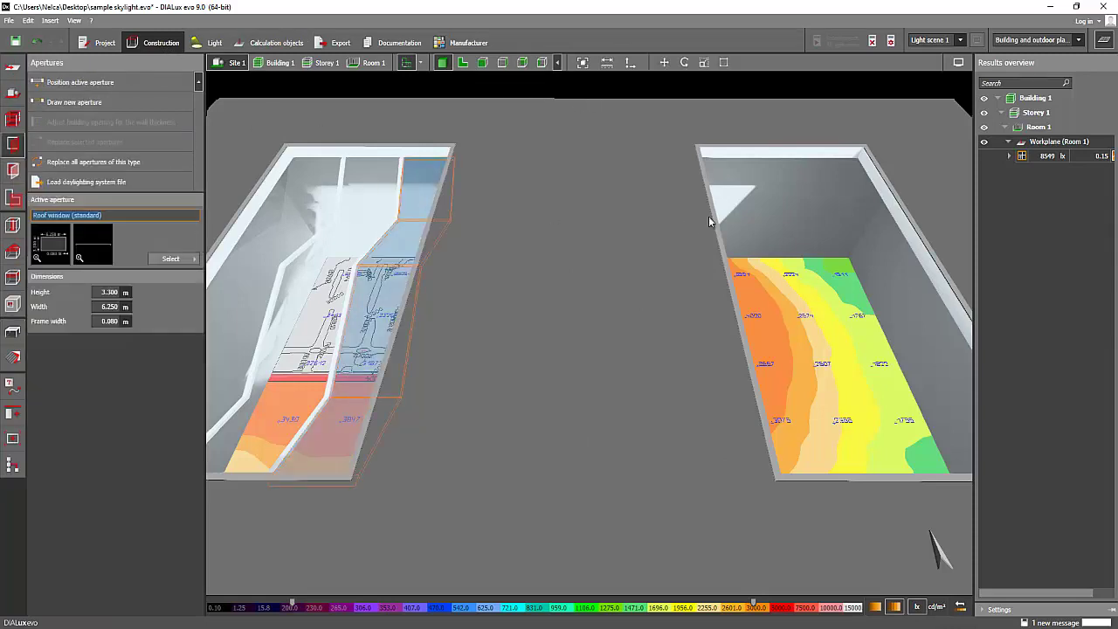
click(13, 303)
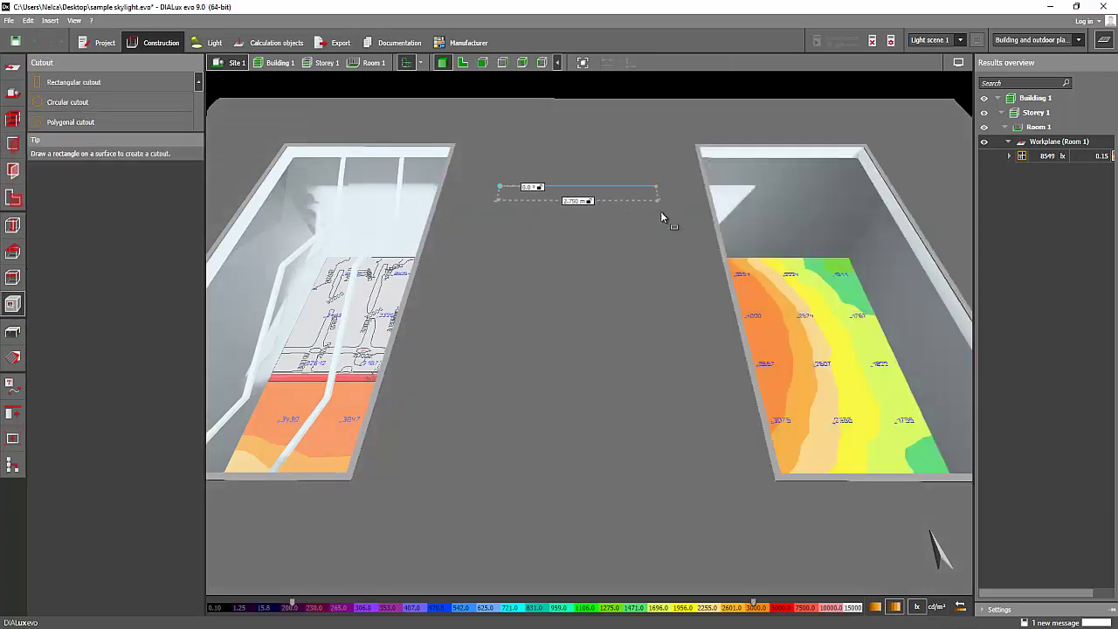
click(689, 486)
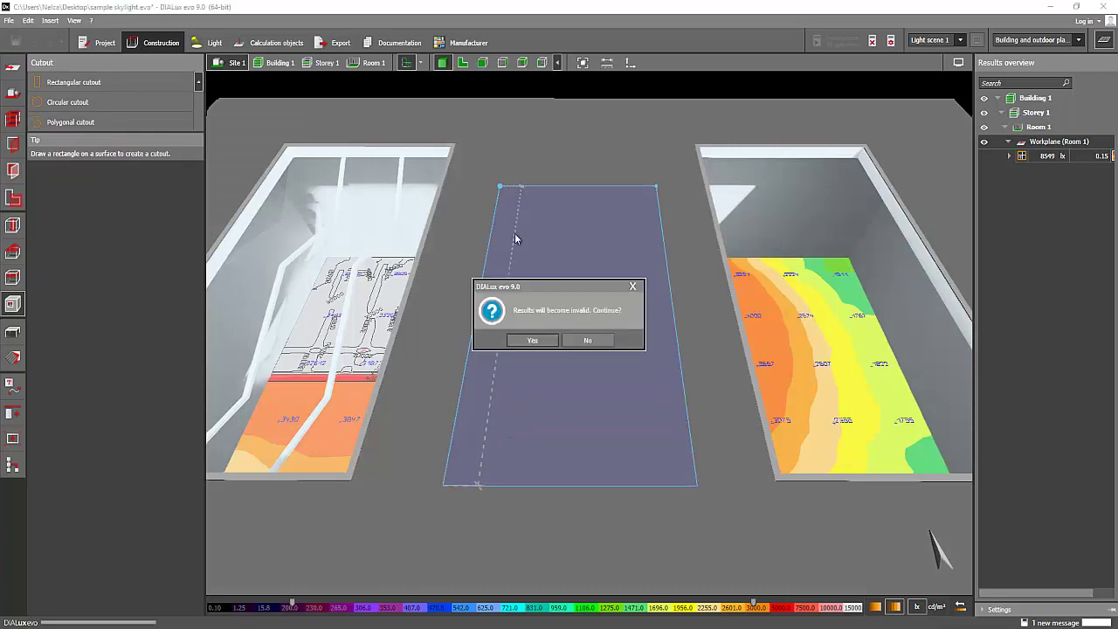
click(532, 341)
click(493, 92)
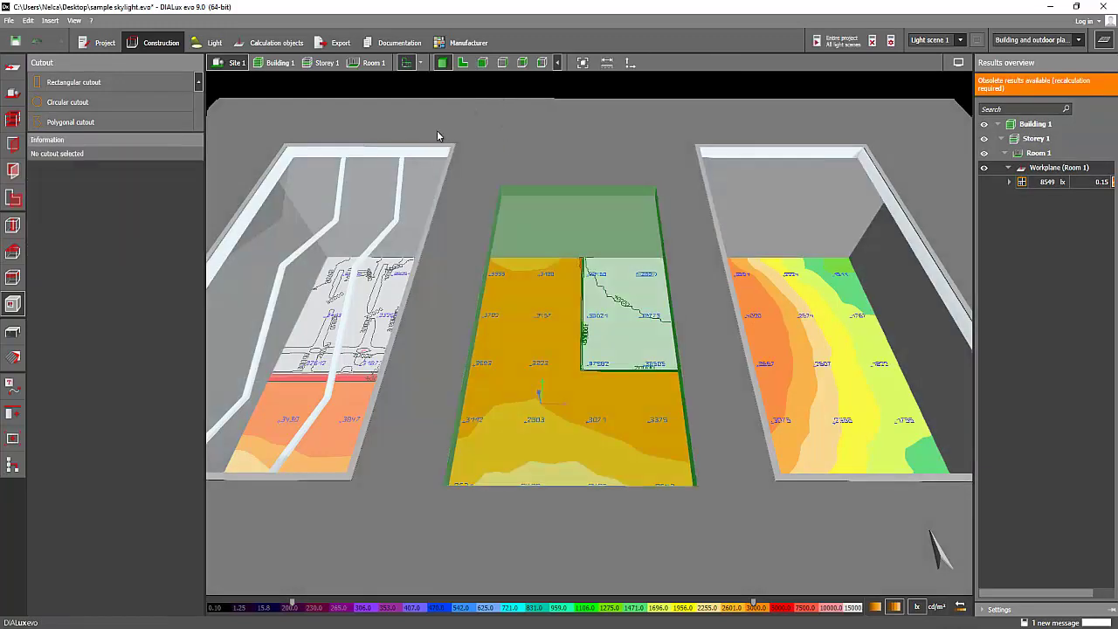
right_drag(437, 130, 511, 349)
mouse_move(514, 352)
mouse_down()
mouse_move(531, 353)
mouse_move(531, 384)
mouse_move(527, 368)
mouse_up()
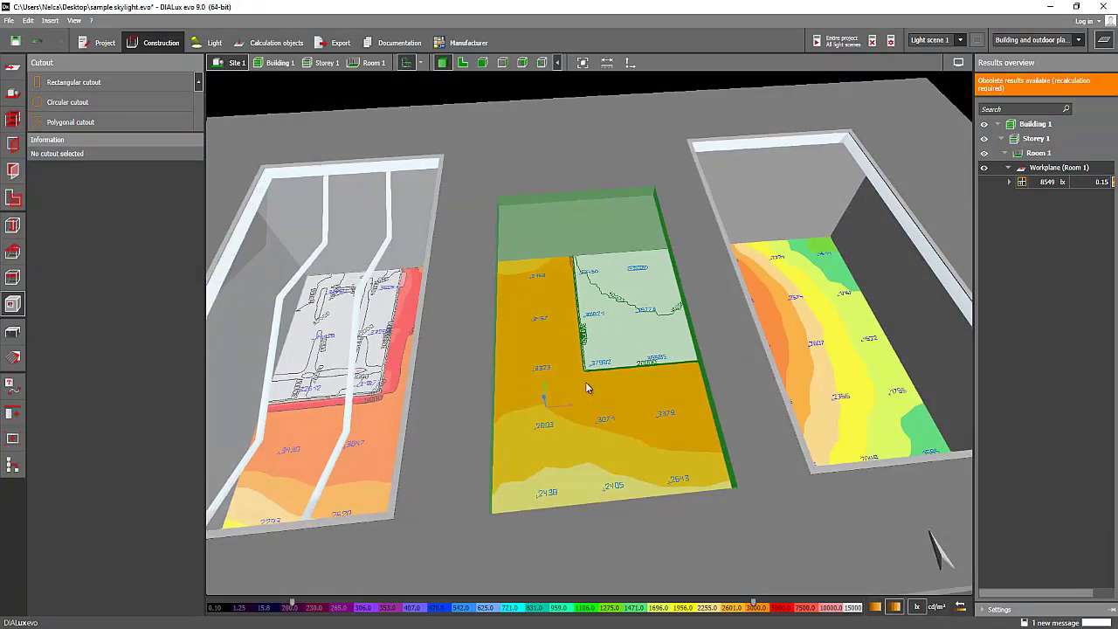
Select all the folded extrusion volumes of the segmented skylight together in a side view
click(15, 332)
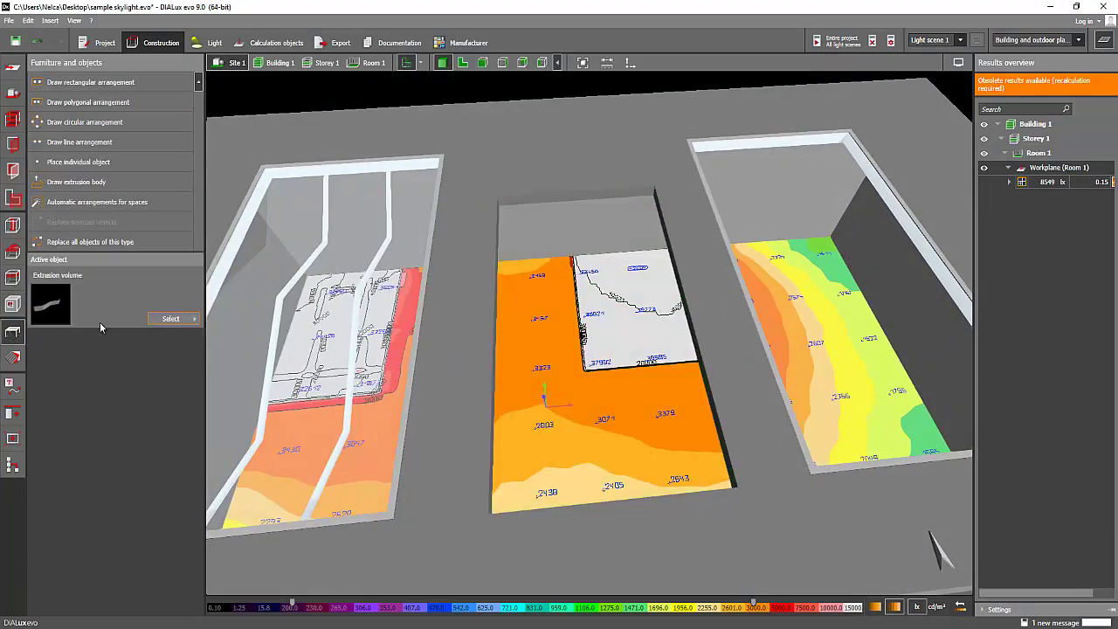
click(368, 284)
middle_drag(400, 115, 494, 107)
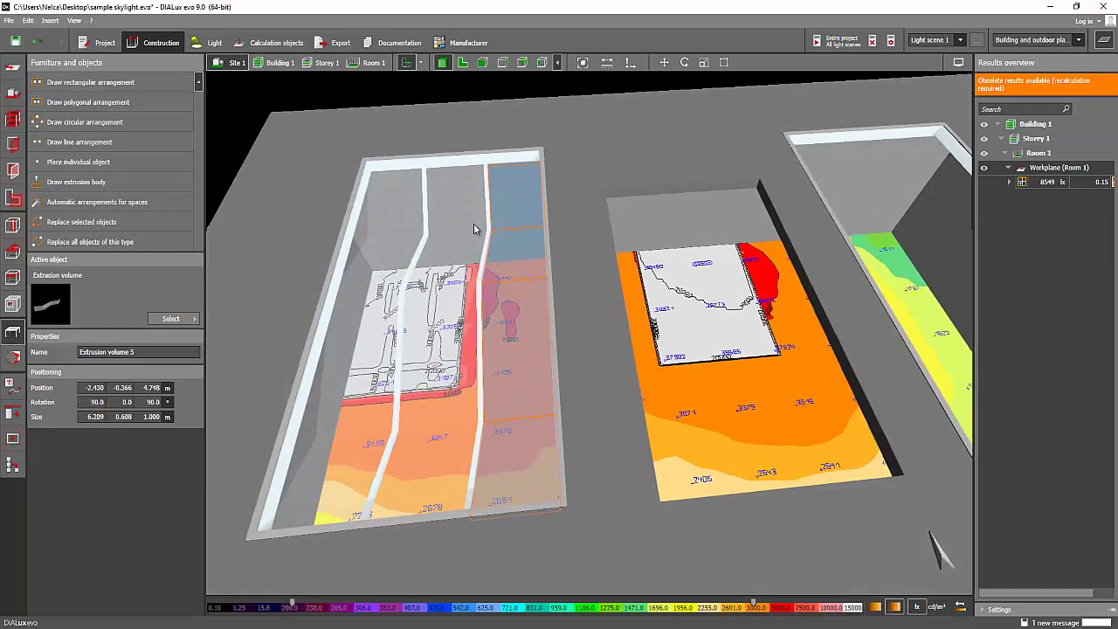
drag(417, 254, 480, 266)
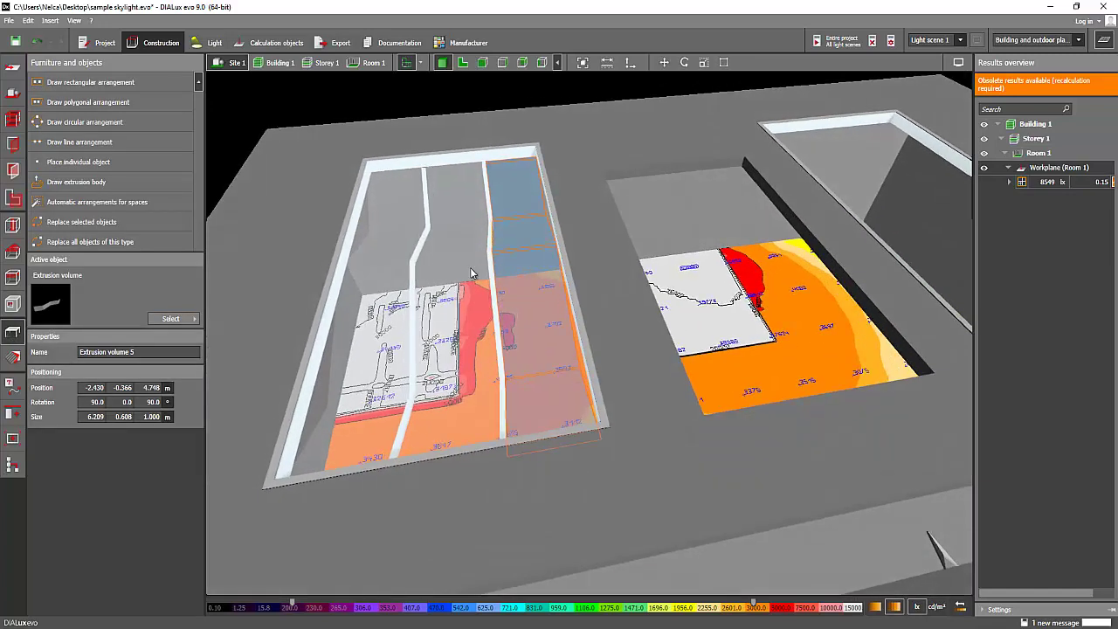
click(435, 271)
click(384, 271)
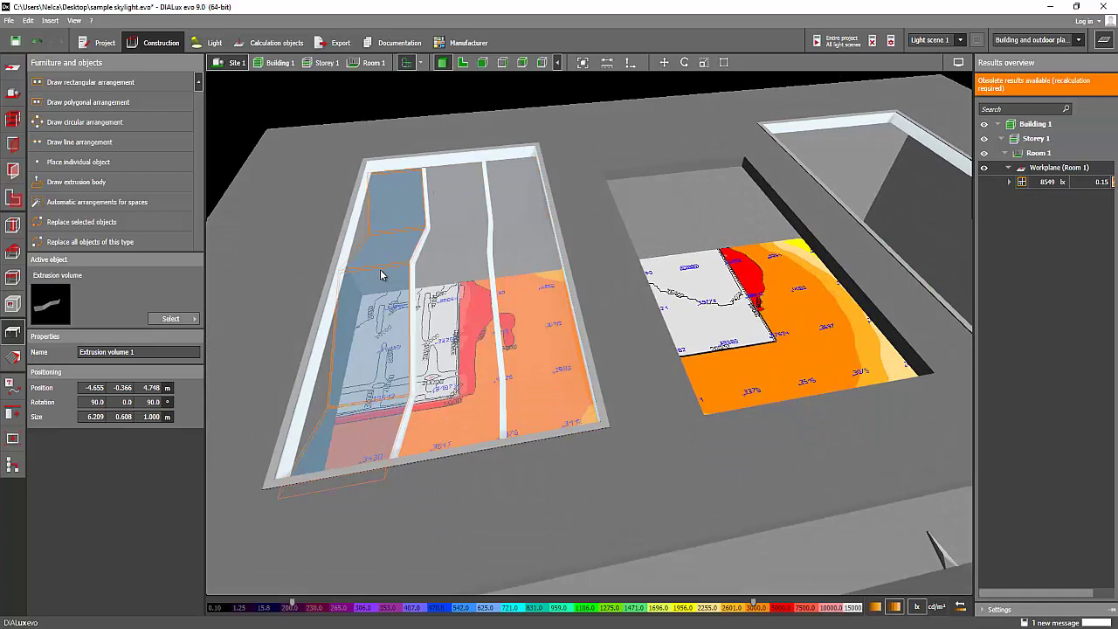
click(483, 63)
drag(521, 267, 336, 263)
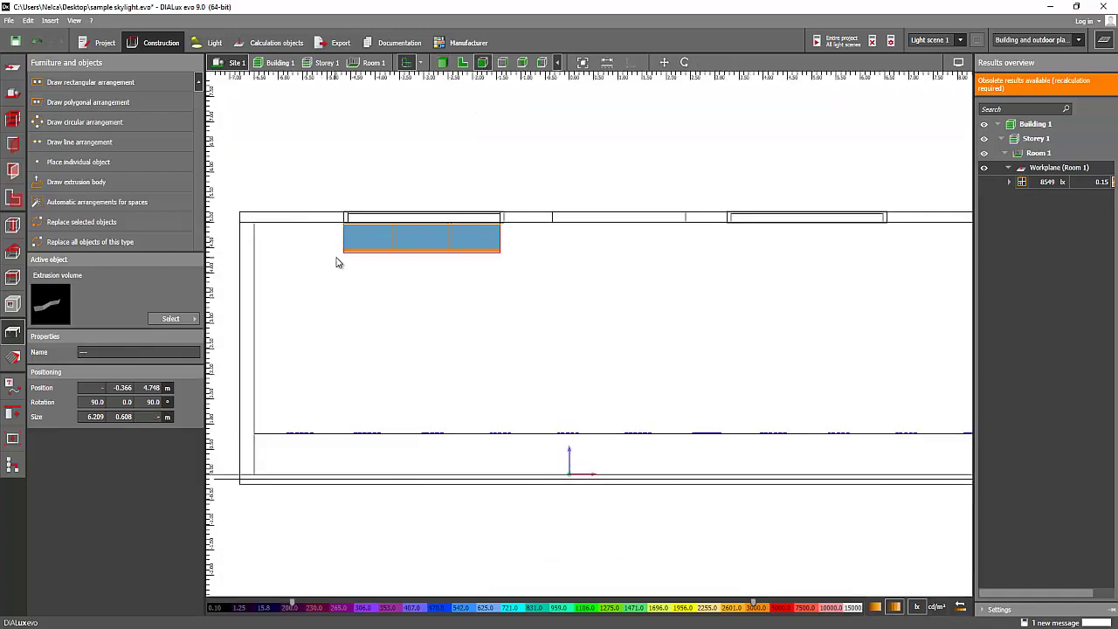
Copy the selected extrusion volumes to the middle roof opening in plan and fit the rectangular cutout to them at 3.288 by 6.209 m
key(F6)
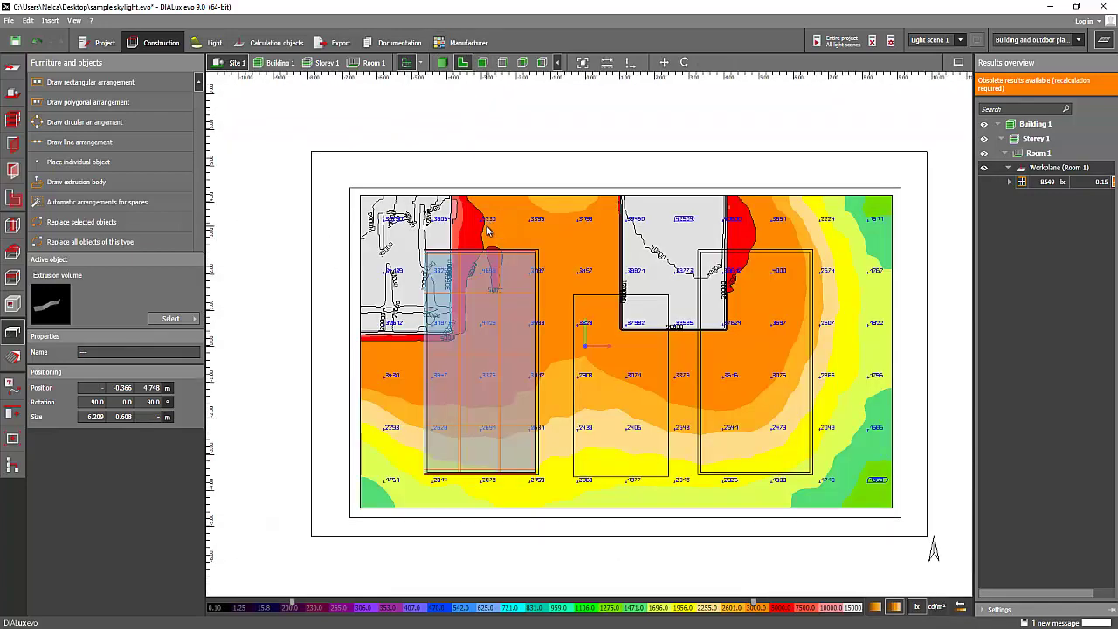
click(508, 262)
drag(542, 372, 670, 379)
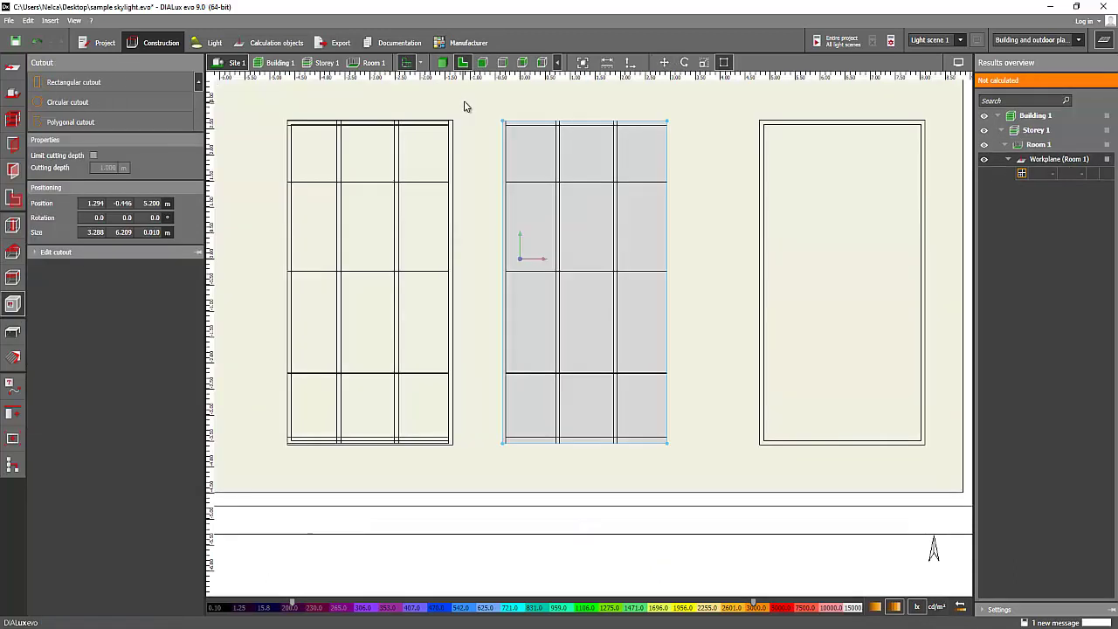
click(464, 105)
click(442, 62)
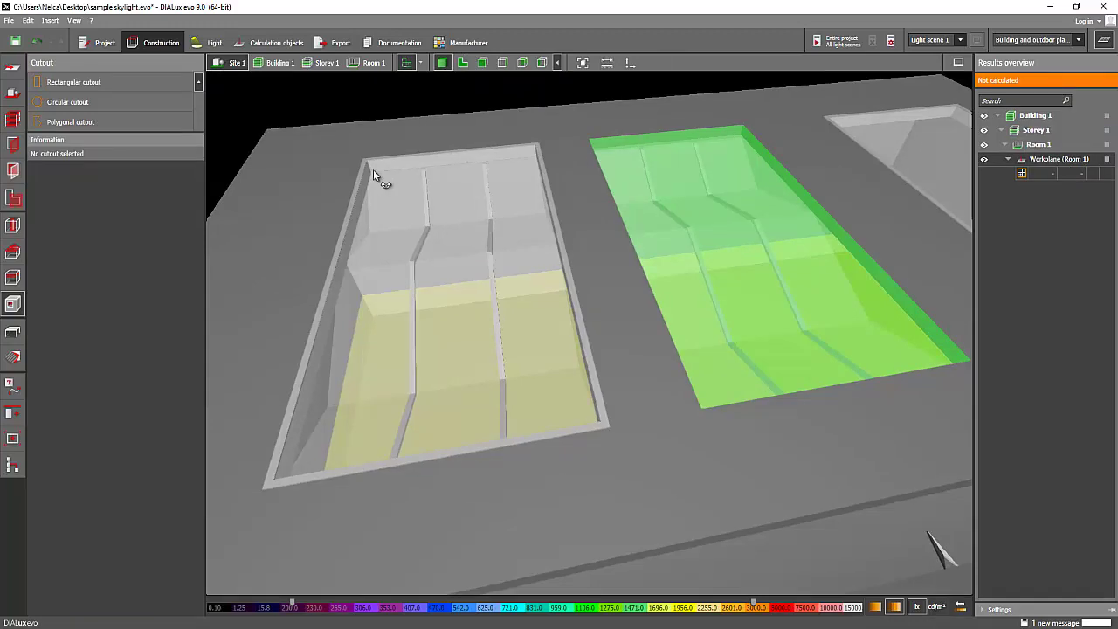
Examine the middle cutout with its copied extrusion volumes in 3D and compare it with the two roof windows beside it
right_drag(375, 173, 567, 236)
middle_drag(567, 237, 546, 273)
right_drag(546, 273, 502, 281)
mouse_move(503, 284)
mouse_down()
mouse_move(492, 247)
mouse_move(490, 277)
mouse_up()
mouse_move(509, 356)
mouse_down()
mouse_move(559, 350)
mouse_move(592, 384)
mouse_move(498, 370)
mouse_move(522, 332)
mouse_move(489, 324)
mouse_move(503, 344)
mouse_up()
middle_drag(552, 372, 583, 327)
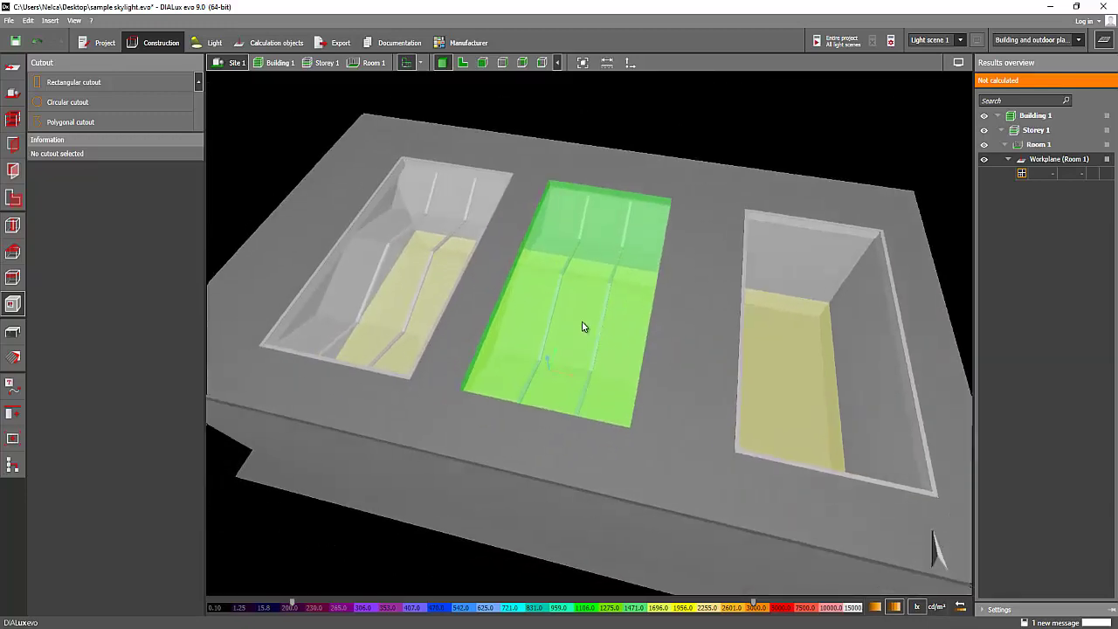
click(576, 324)
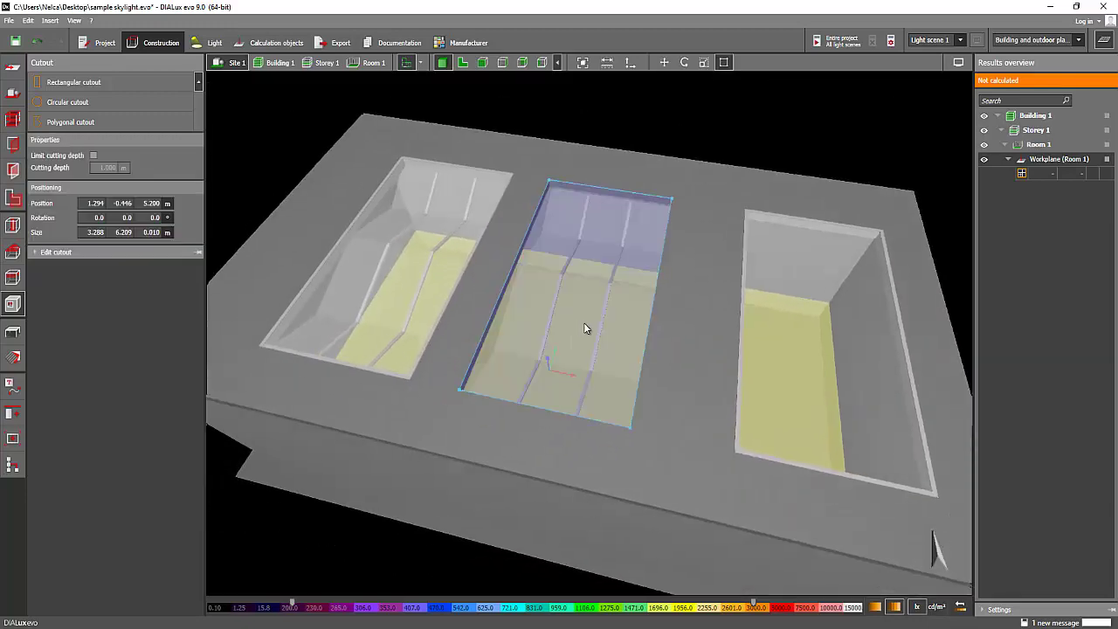
click(695, 131)
right_drag(586, 130, 613, 162)
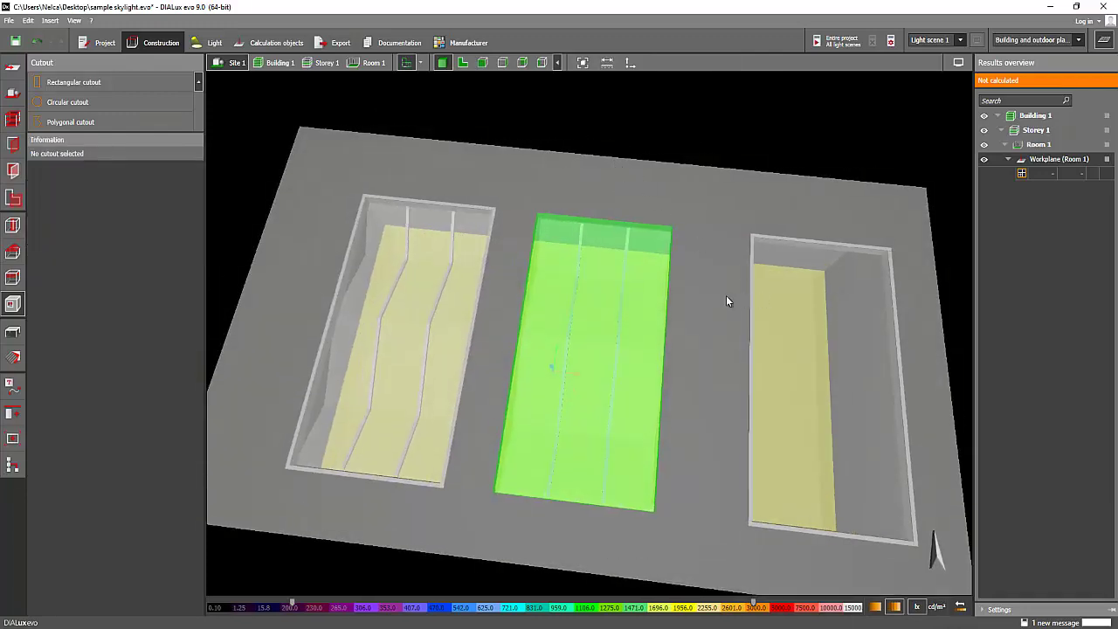
right_drag(470, 116, 648, 125)
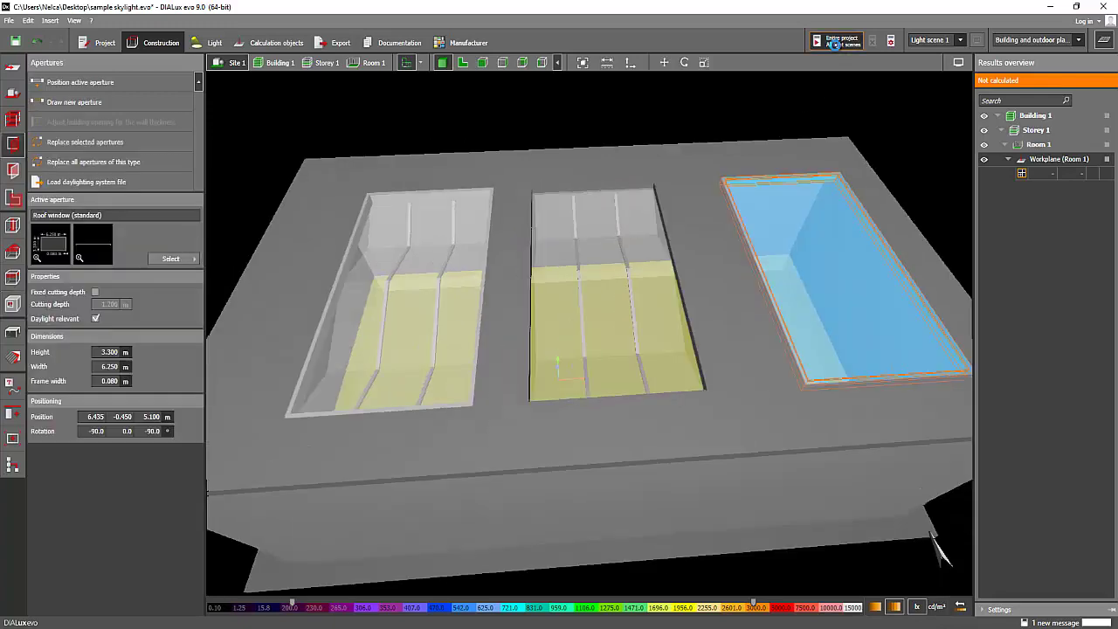
Recalculate the entire project for all light scenes and inspect the workplane results through the three roof openings
click(835, 41)
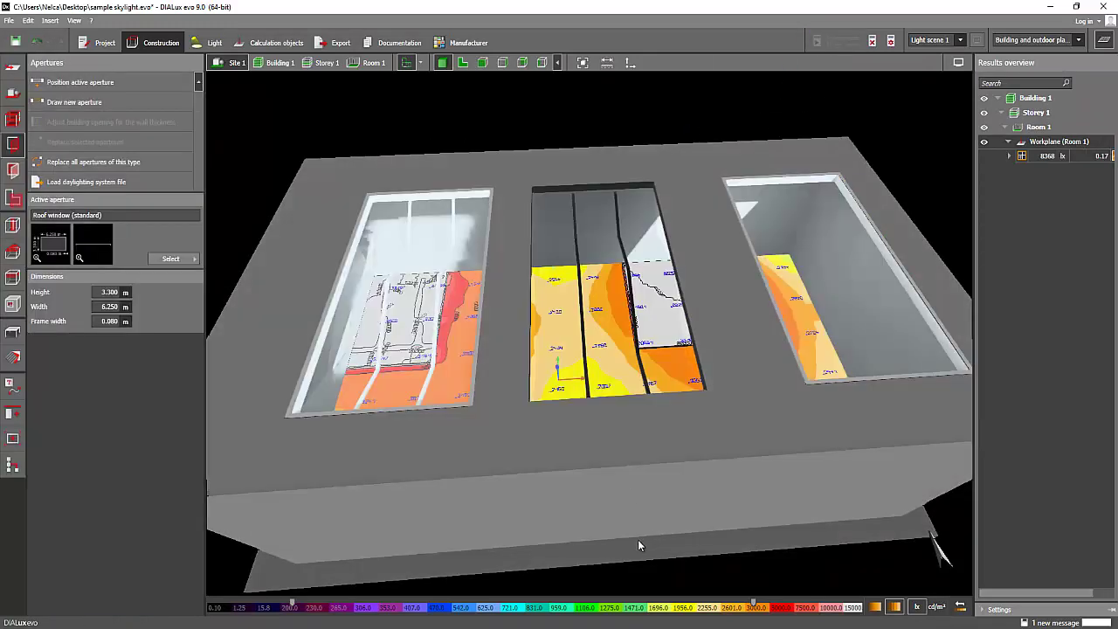
right_drag(619, 457, 593, 444)
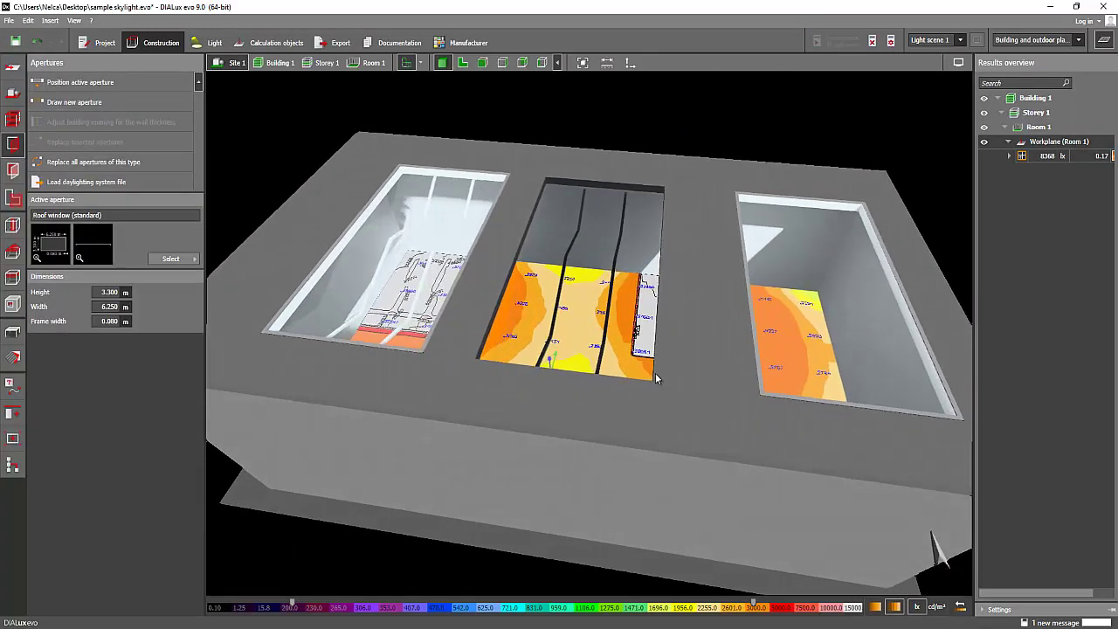
middle_drag(662, 378, 542, 291)
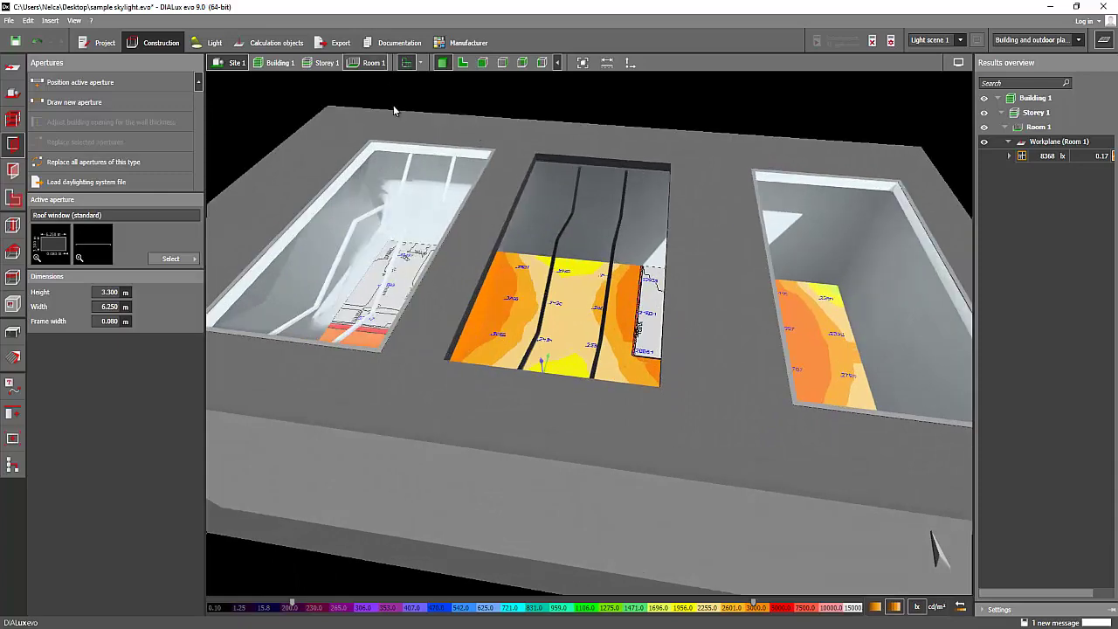
View Room 1 from inside and hide the results overview to compare the daylight patches on the wall and floor
click(373, 62)
right_drag(470, 320, 492, 259)
scroll(490, 315, up, 2)
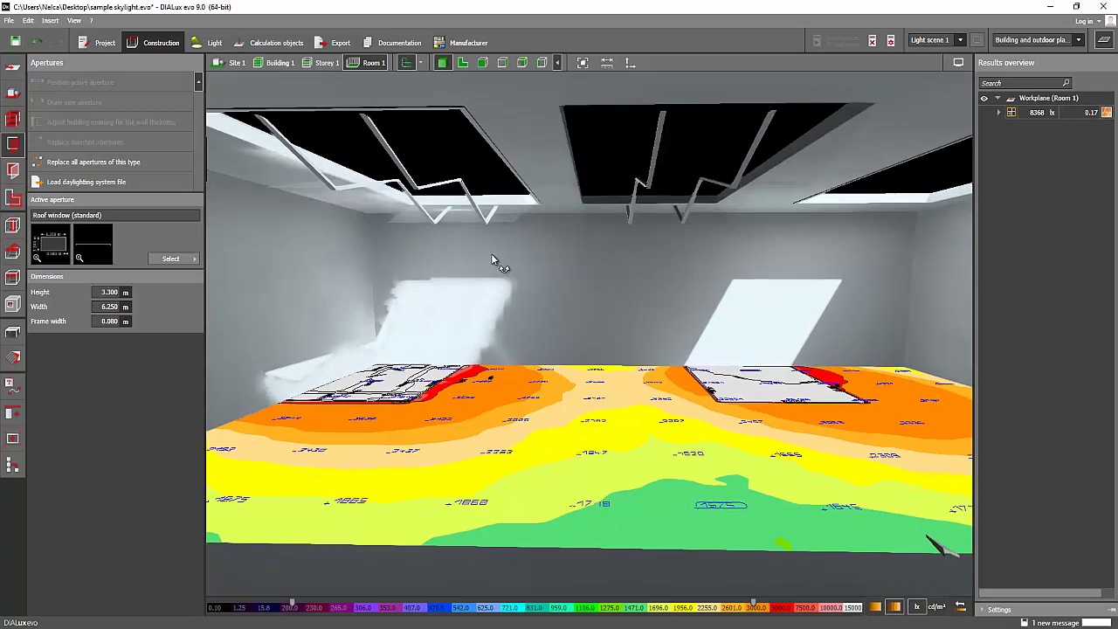
middle_drag(491, 259, 572, 323)
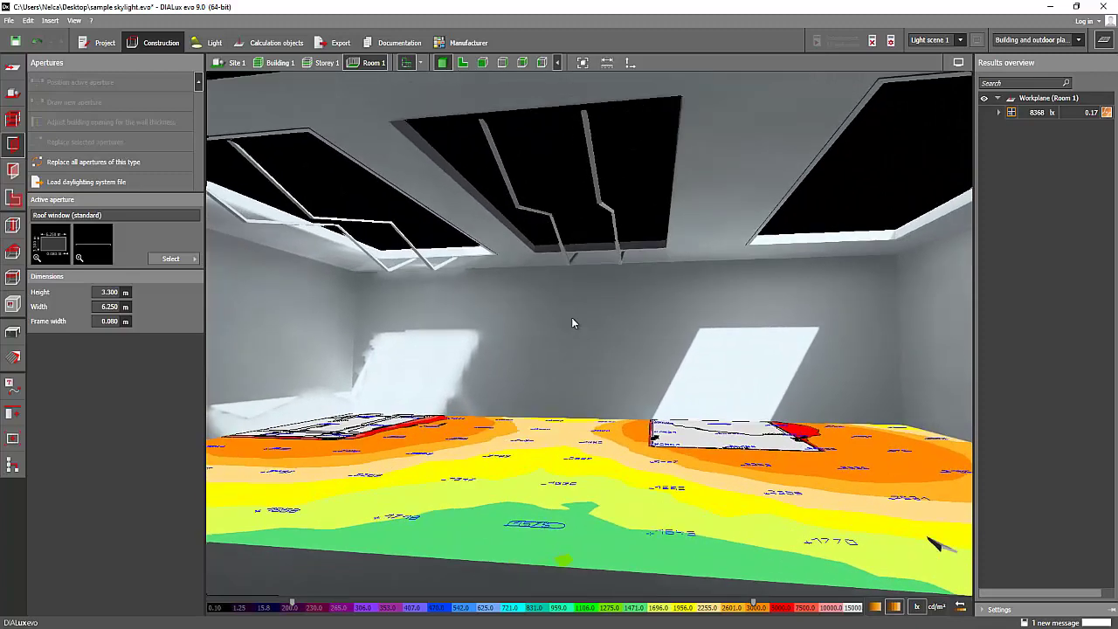
click(1103, 44)
middle_drag(887, 278, 669, 394)
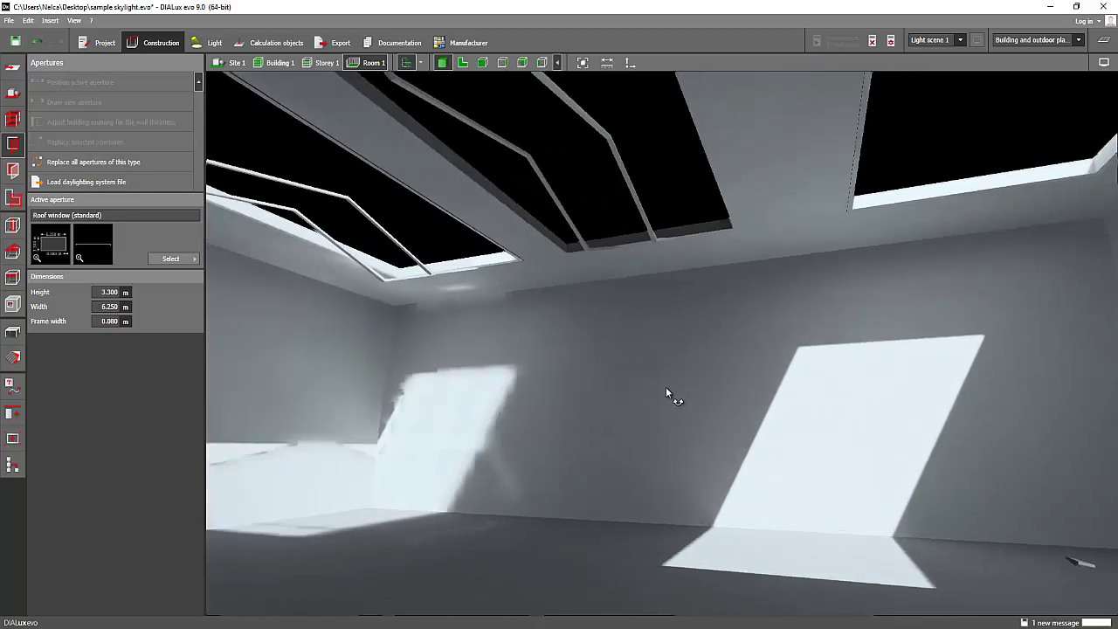
Inspect the segmented skylight's roof window and an outer extrusion volume of the middle cutout from inside the room
click(852, 200)
middle_drag(487, 254, 536, 273)
click(467, 246)
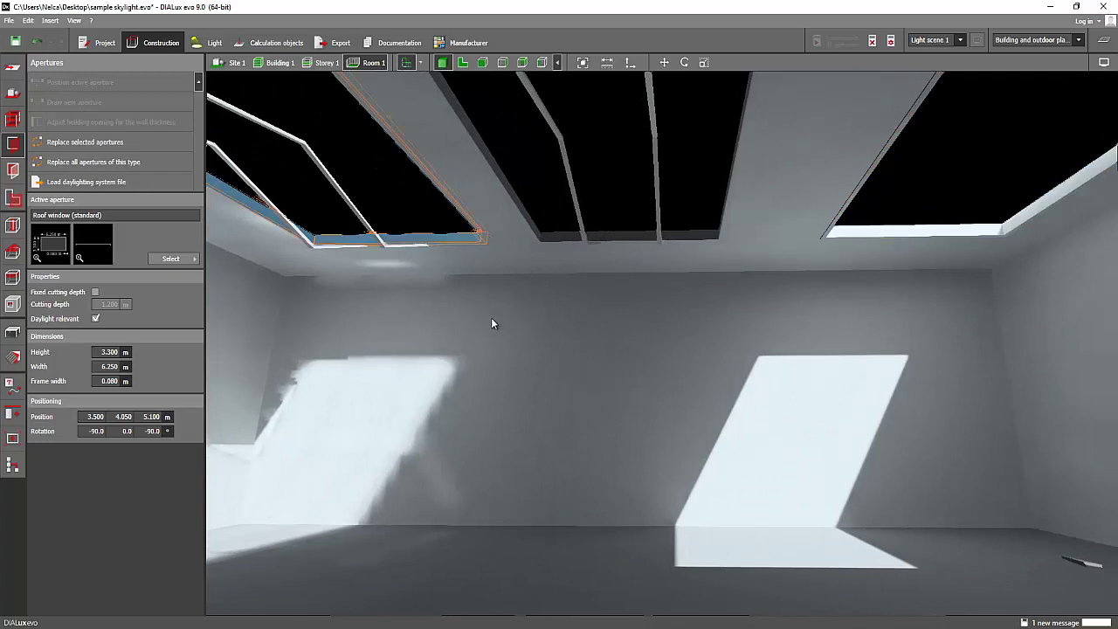
right_drag(556, 314, 586, 332)
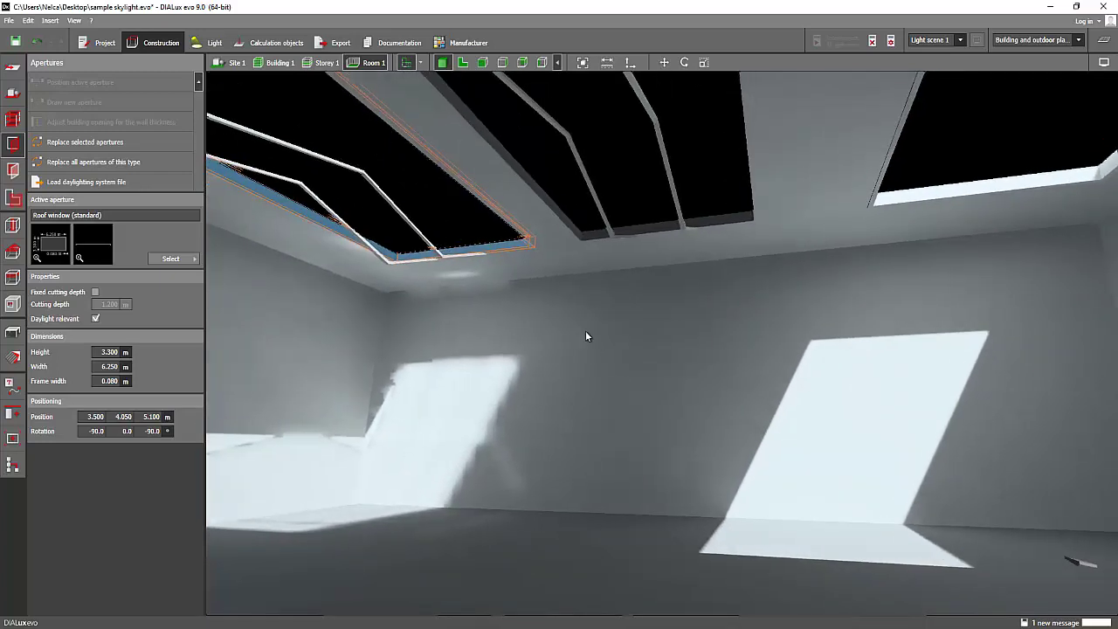
click(12, 303)
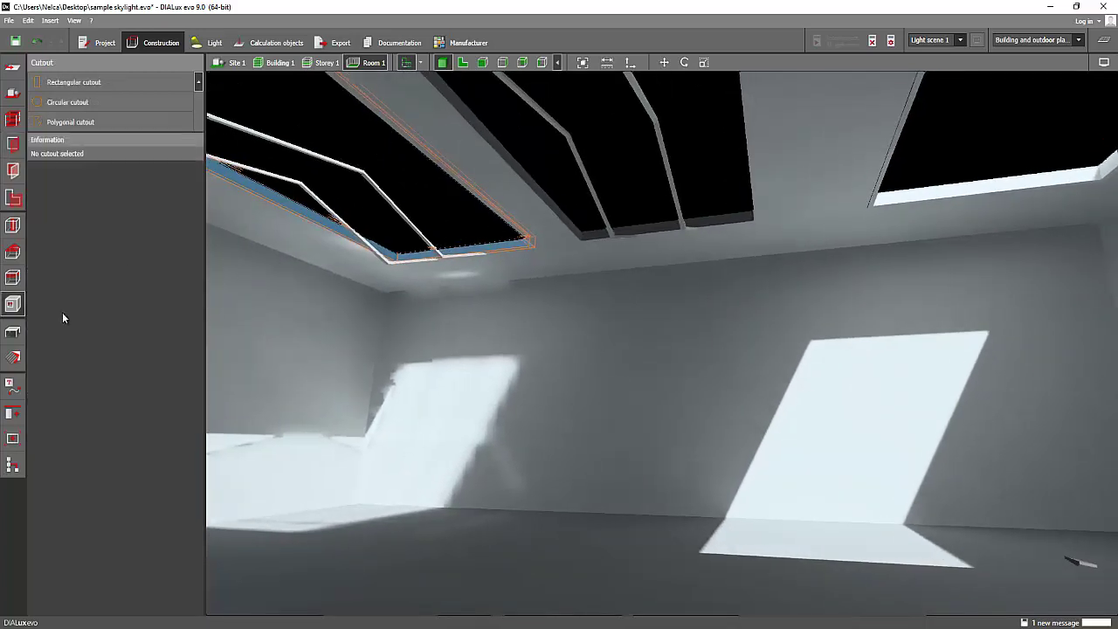
click(576, 211)
click(731, 224)
right_drag(692, 207, 723, 304)
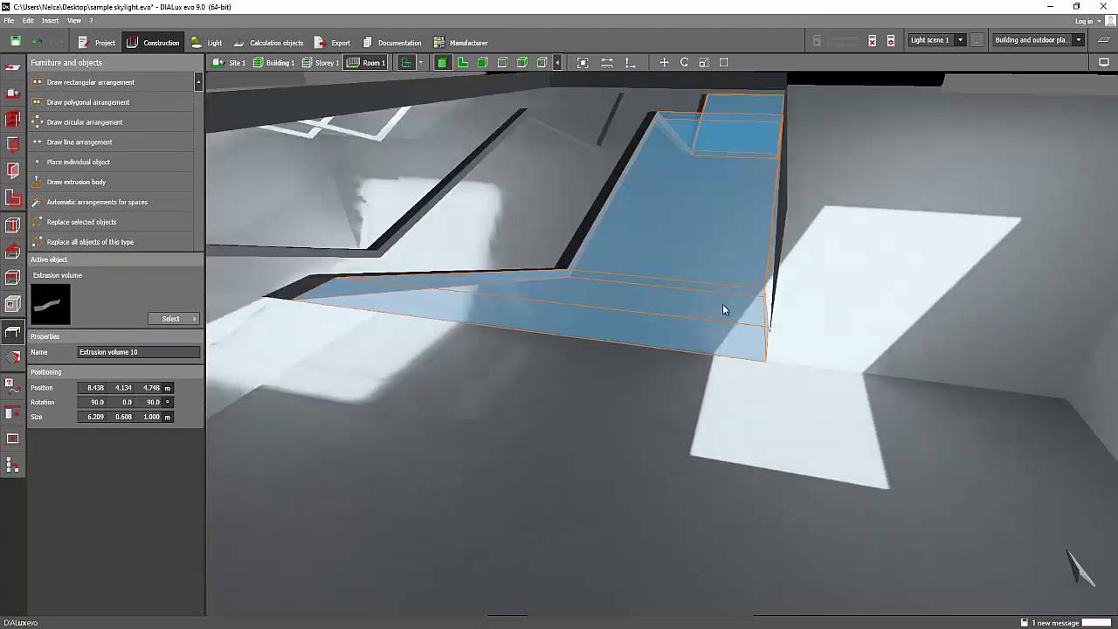
scroll(726, 242, down, 3)
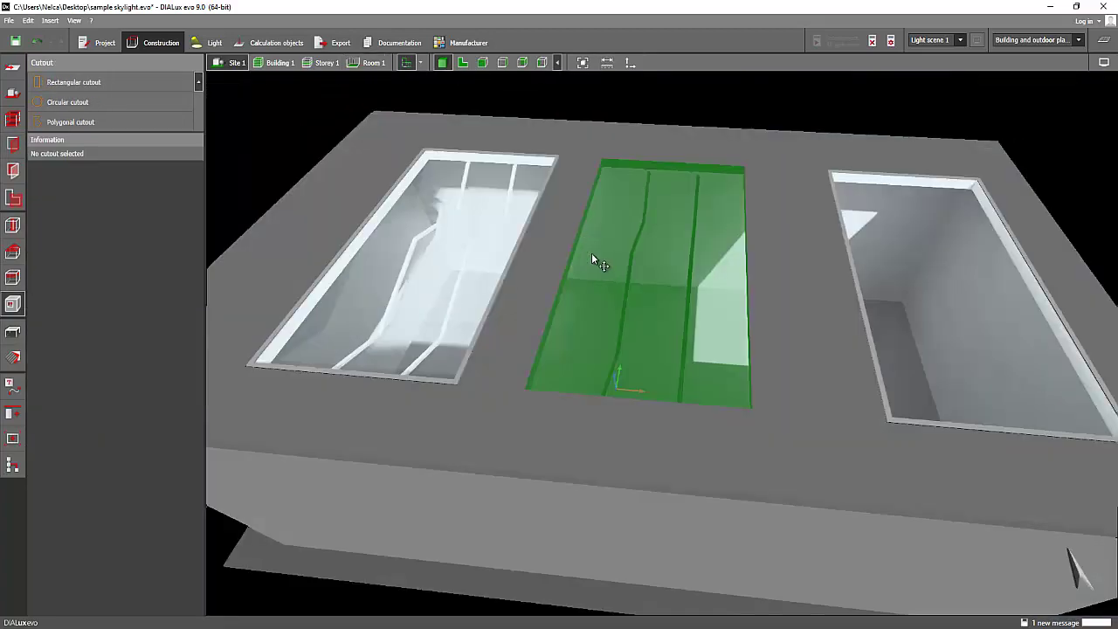
Select the middle cutout from above the roof and examine how daylight enters the room below it
click(595, 267)
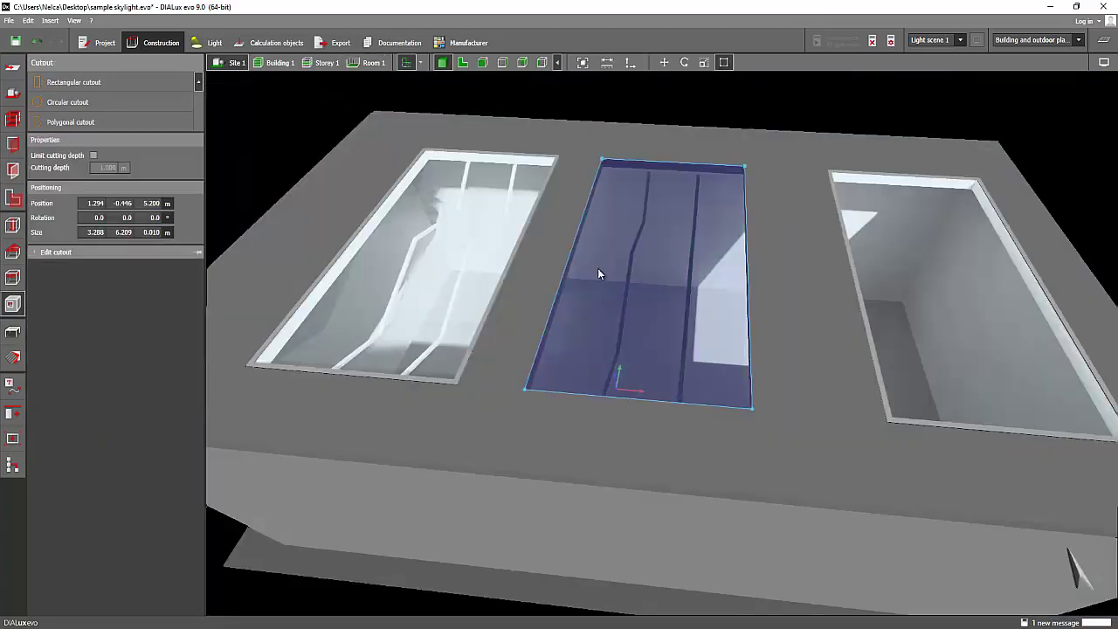
right_drag(440, 215, 649, 309)
scroll(649, 307, up, 3)
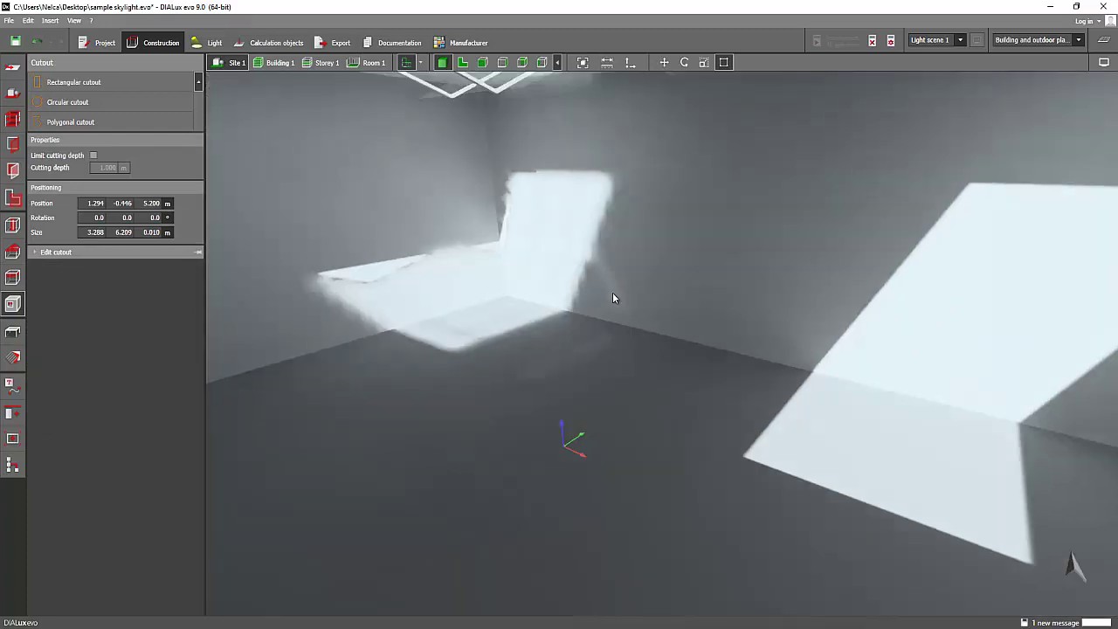
middle_drag(613, 294, 591, 253)
drag(583, 194, 206, 238)
click(13, 331)
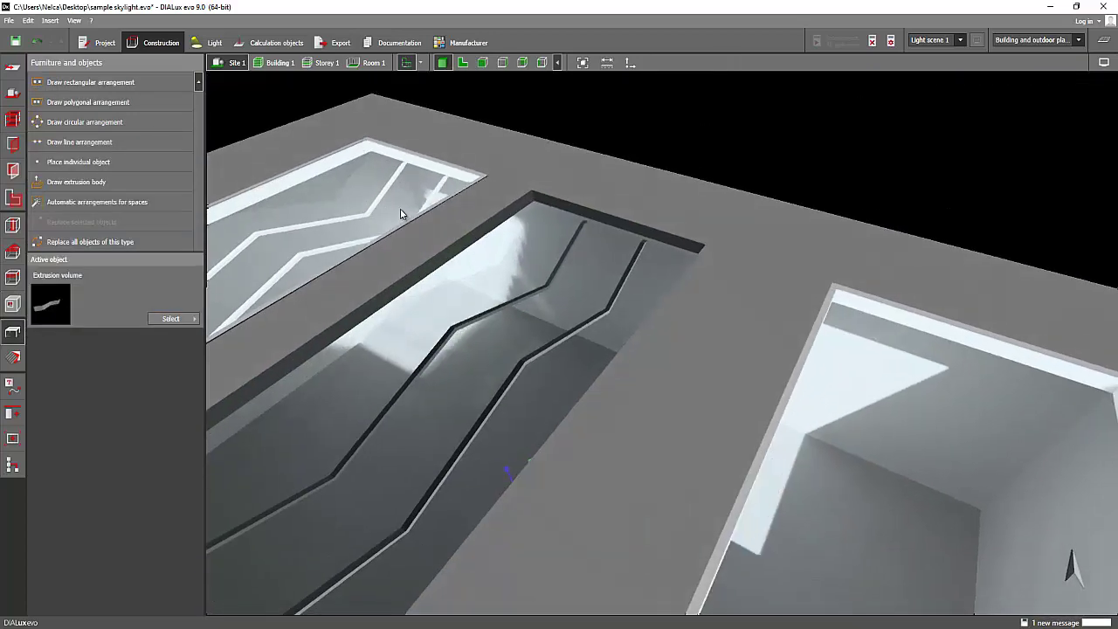
Inspect the plain skylight's roof window and the segmented skylight's roof window by selecting each from above
drag(400, 212, 686, 323)
scroll(685, 323, up, 3)
scroll(671, 313, down, 1)
double_click(669, 313)
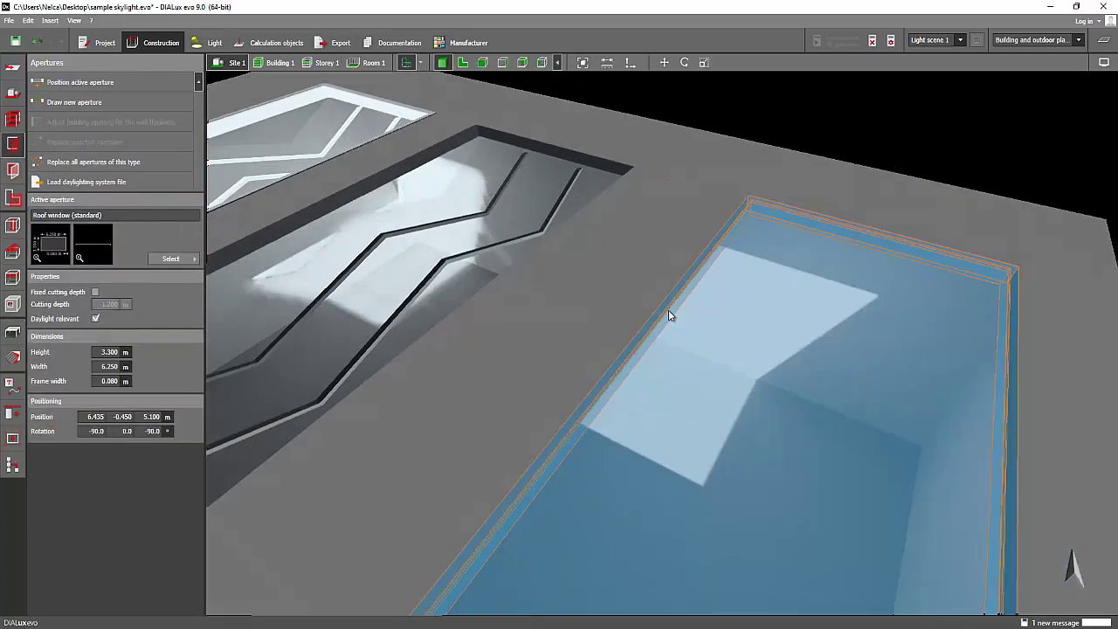
middle_drag(669, 313, 993, 453)
scroll(576, 255, up, 2)
click(537, 274)
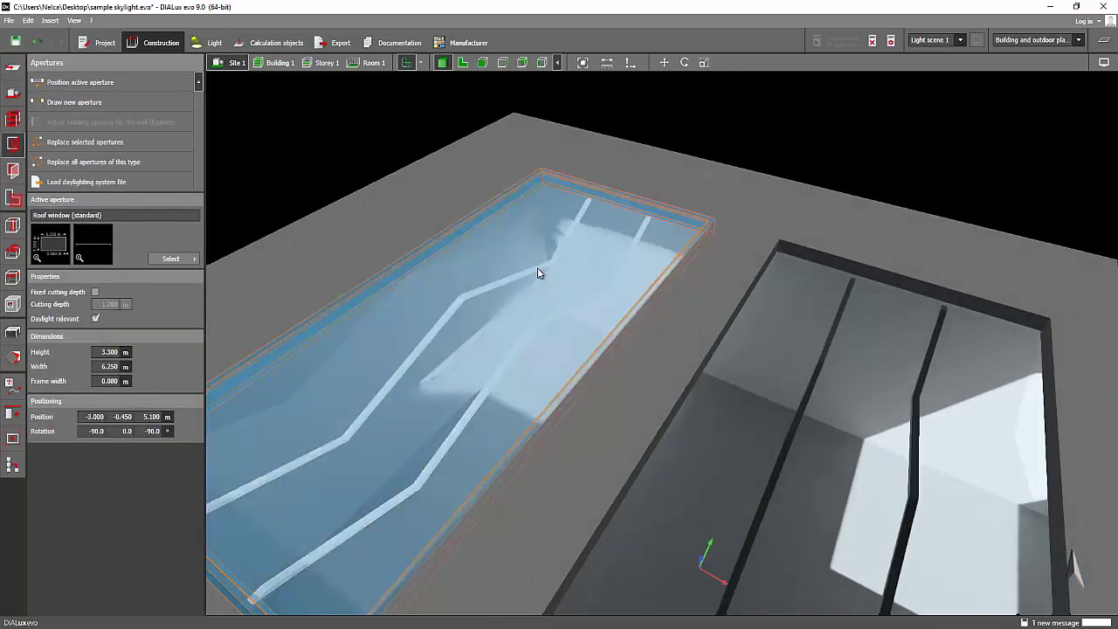
Inspect the segmented skylight's folded panel and thin frame extrusion volumes by selecting them one after another
click(530, 277)
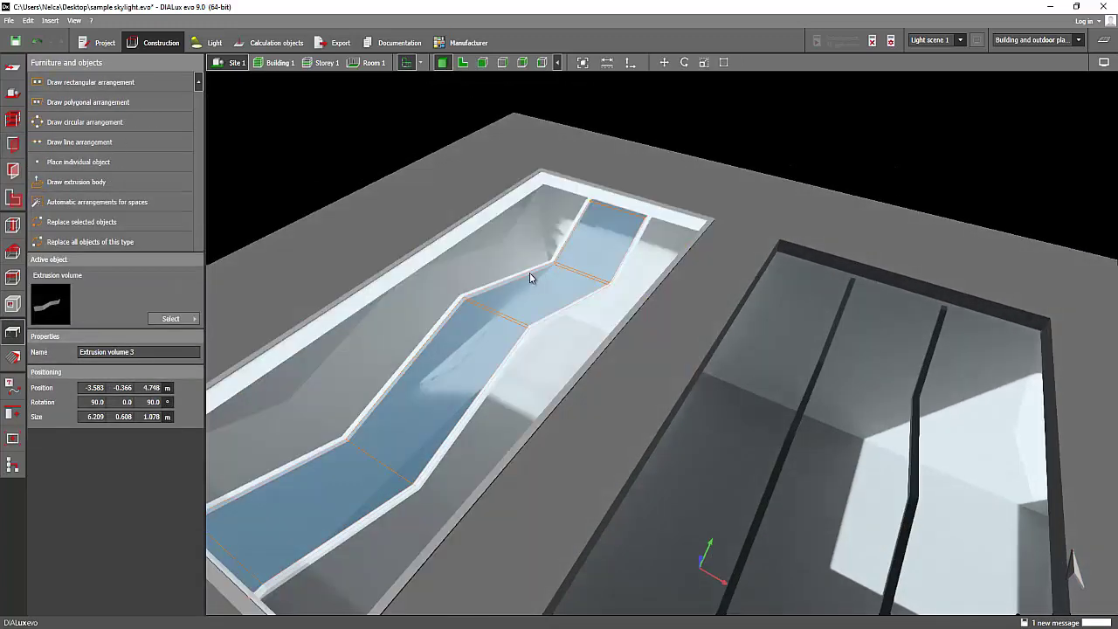
click(414, 342)
click(435, 350)
click(431, 338)
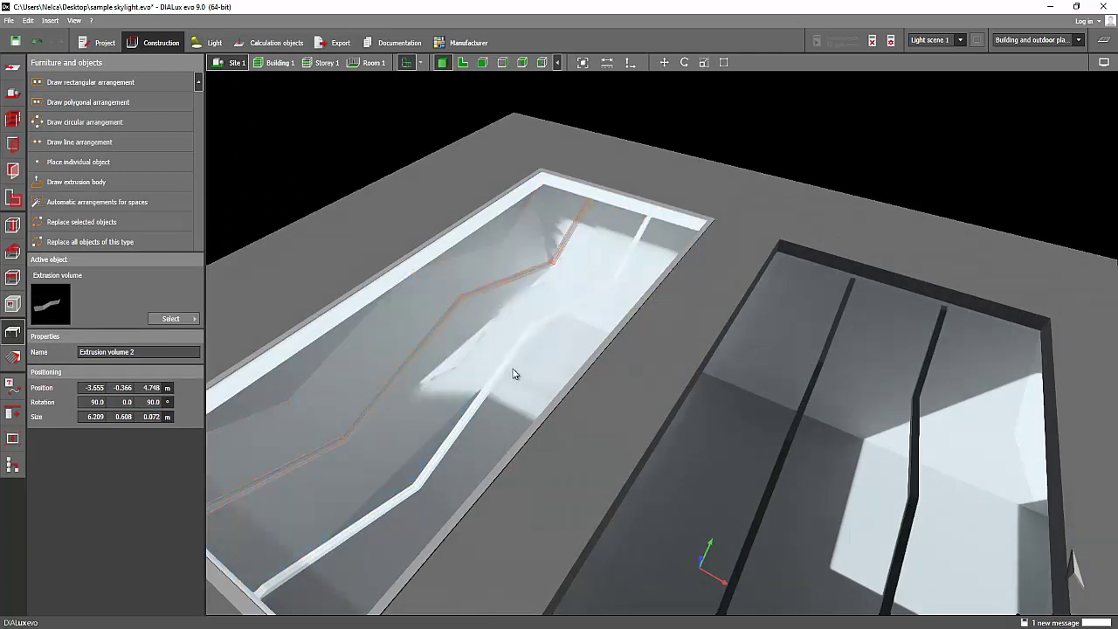
click(509, 370)
click(409, 202)
right_drag(409, 202, 409, 323)
Examine the middle cutout from above the roof and compare its daylight effect with both skylights inside the room
click(12, 304)
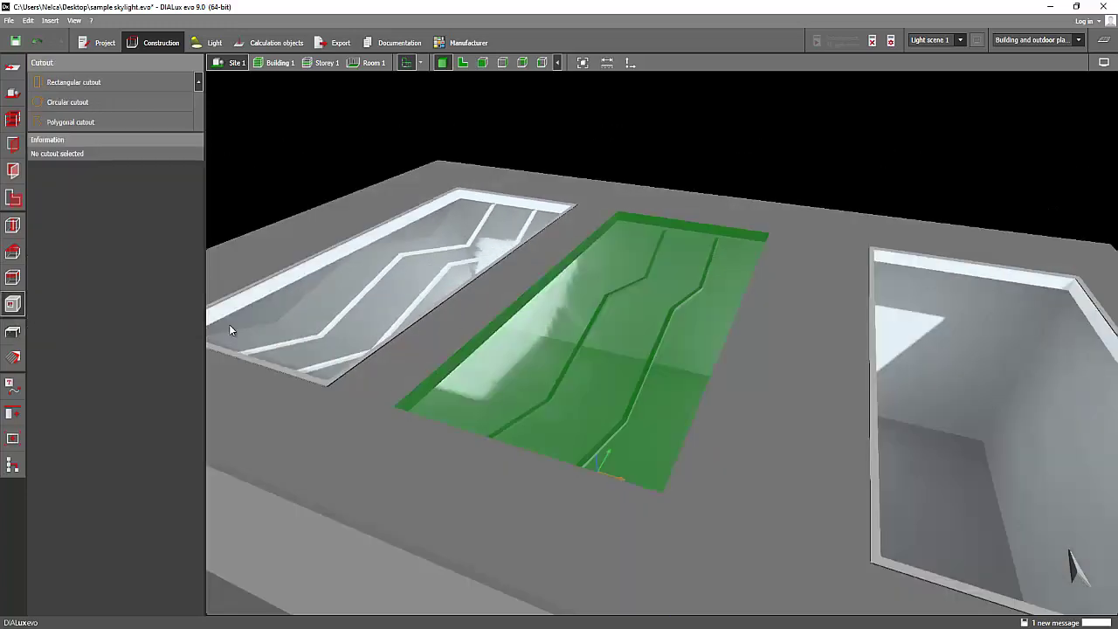
click(534, 311)
key(Escape)
right_drag(768, 235, 772, 270)
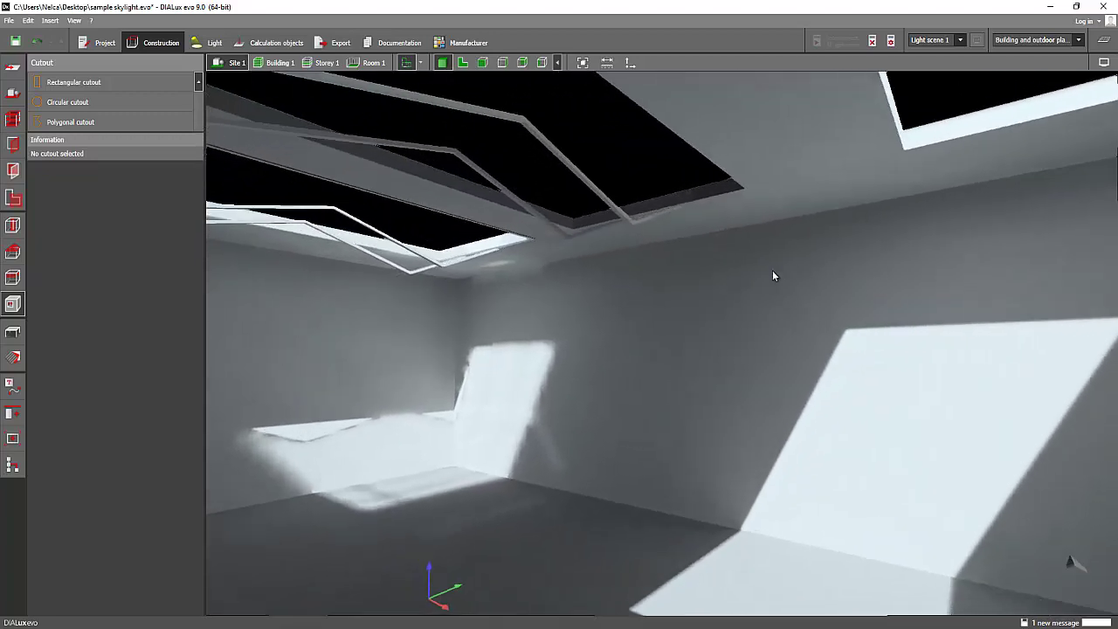
scroll(674, 341, down, 3)
scroll(559, 239, up, 3)
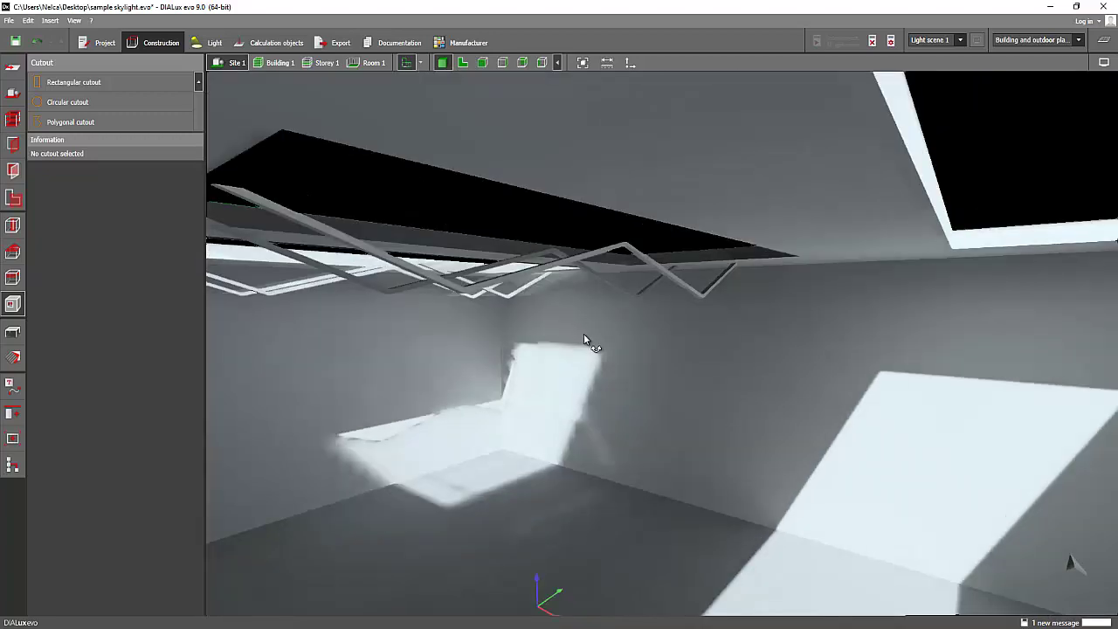
right_drag(586, 337, 594, 253)
Show the results overview again and inspect the workplane illuminance through the middle cutout from above
click(1106, 44)
scroll(749, 212, down, 5)
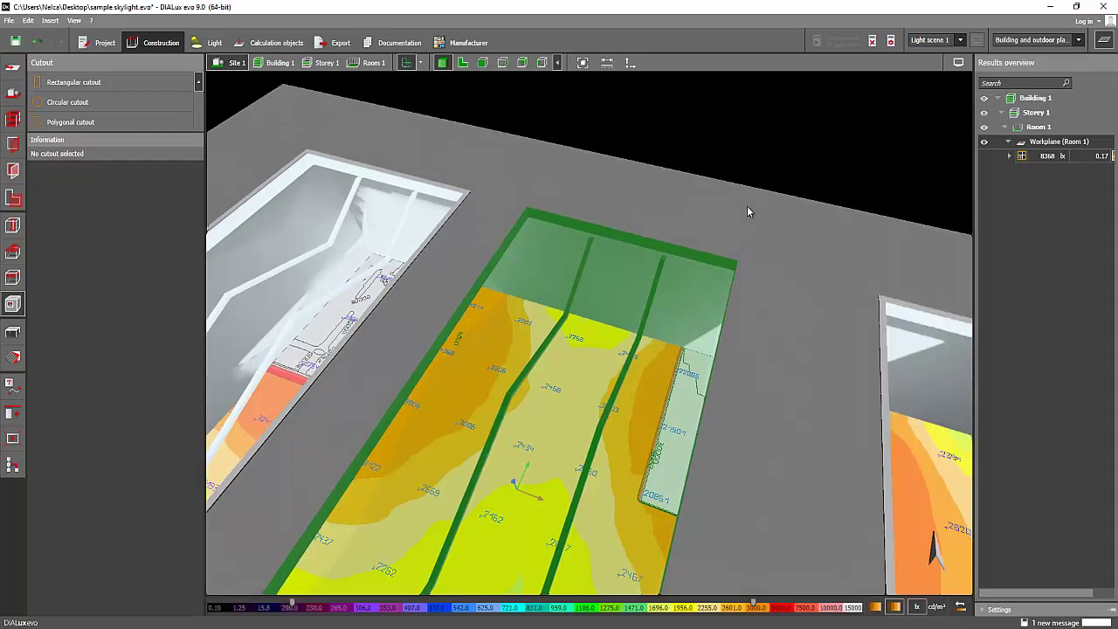
middle_drag(710, 212, 677, 212)
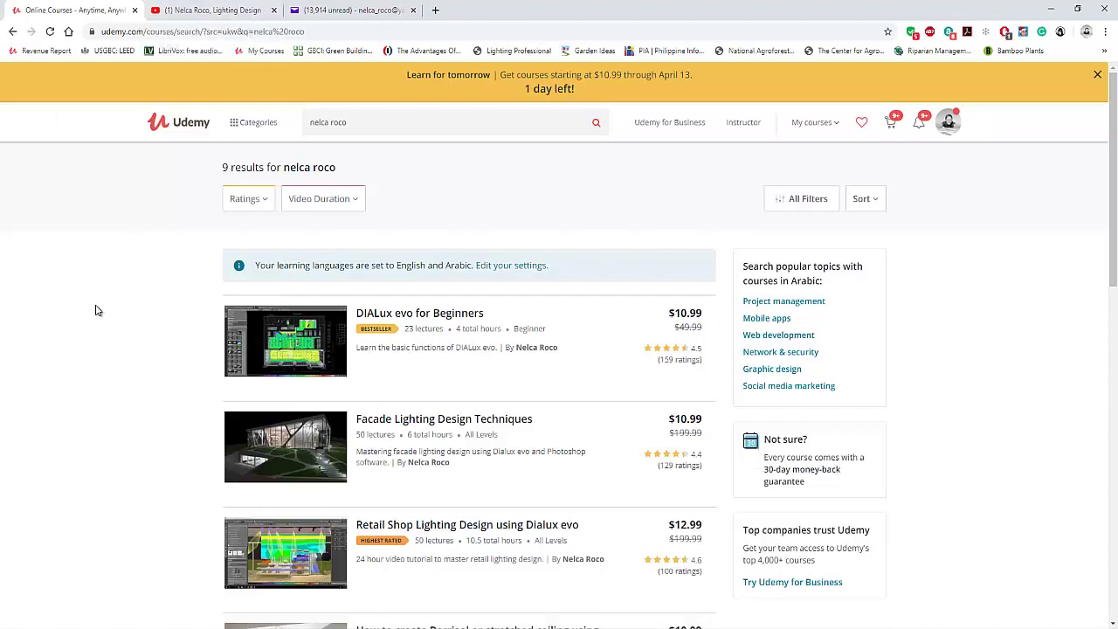
Look through the instructor's DIALux and lighting design courses in the Udemy search results
scroll(111, 357, down, 4)
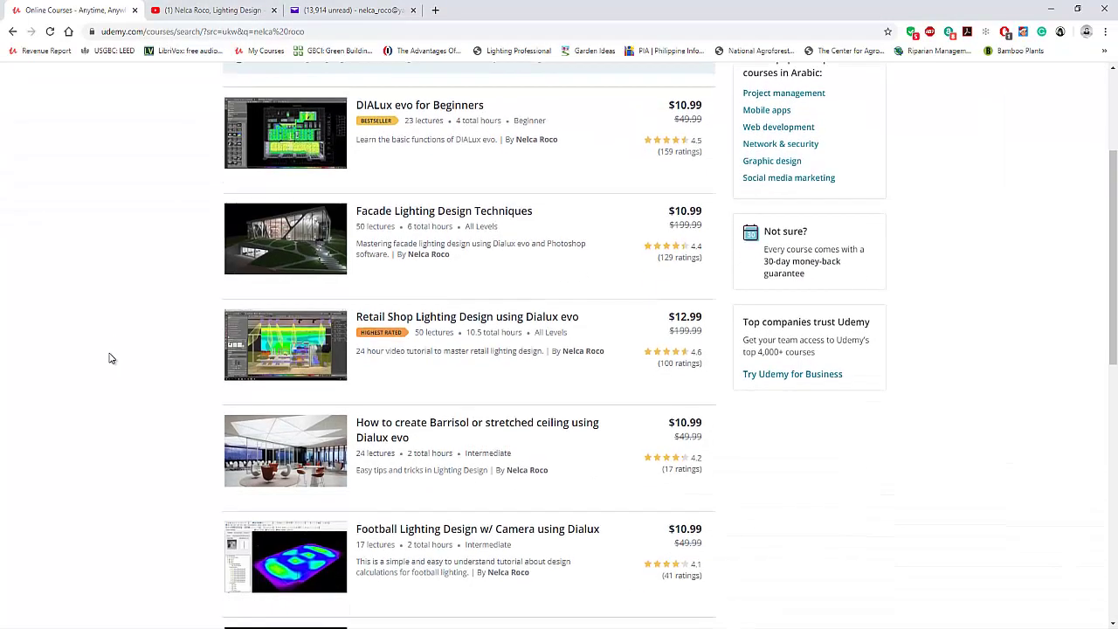
scroll(111, 357, up, 5)
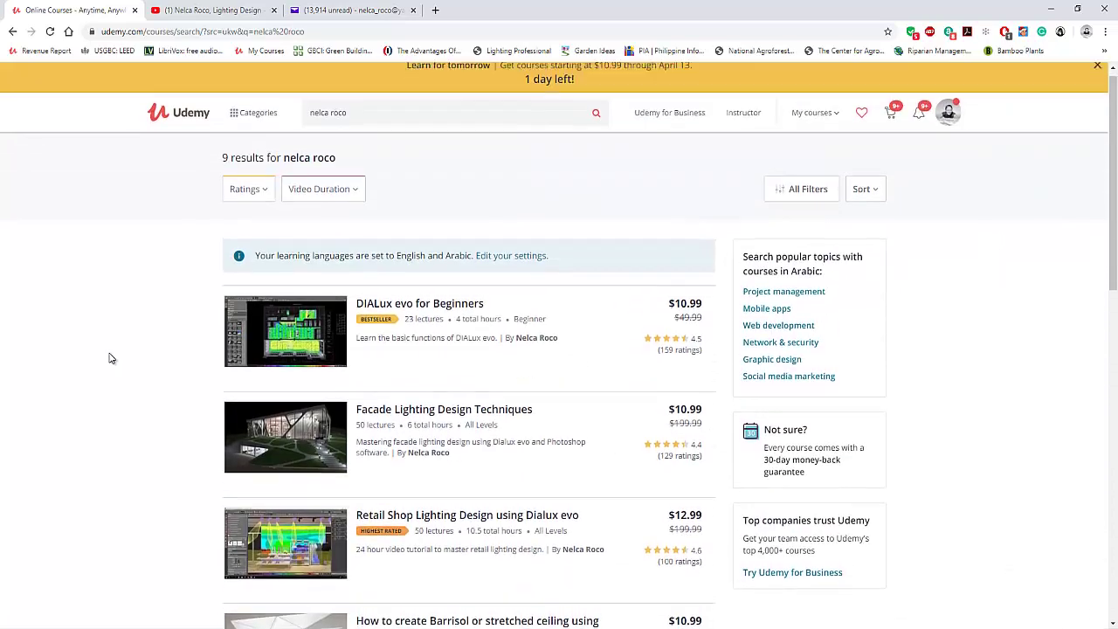
scroll(111, 358, down, 3)
scroll(111, 358, down, 2)
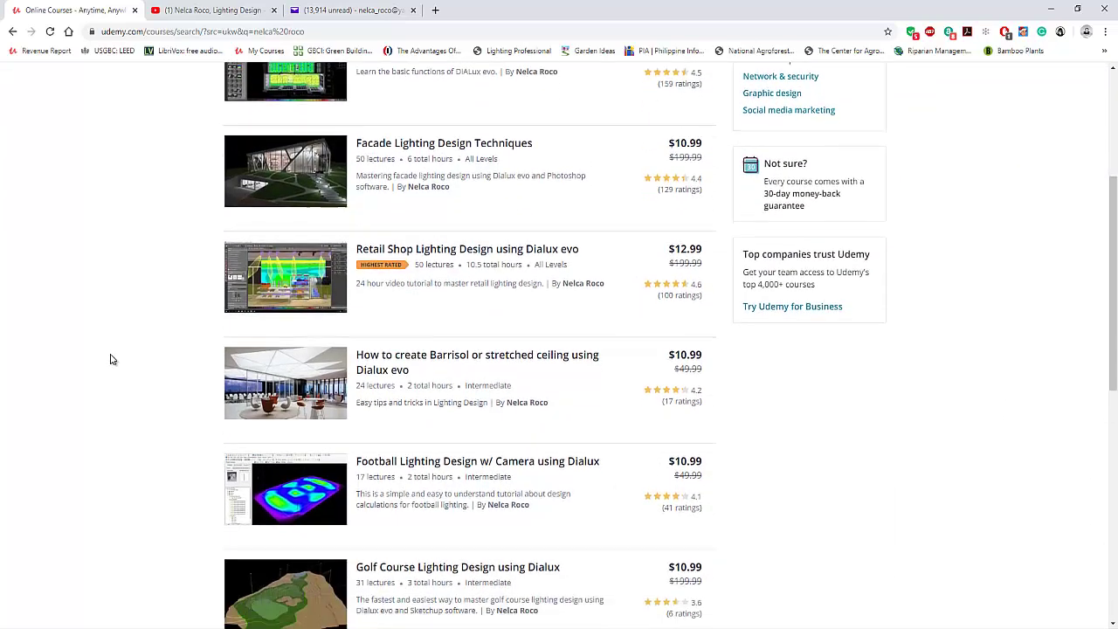
scroll(111, 361, up, 4)
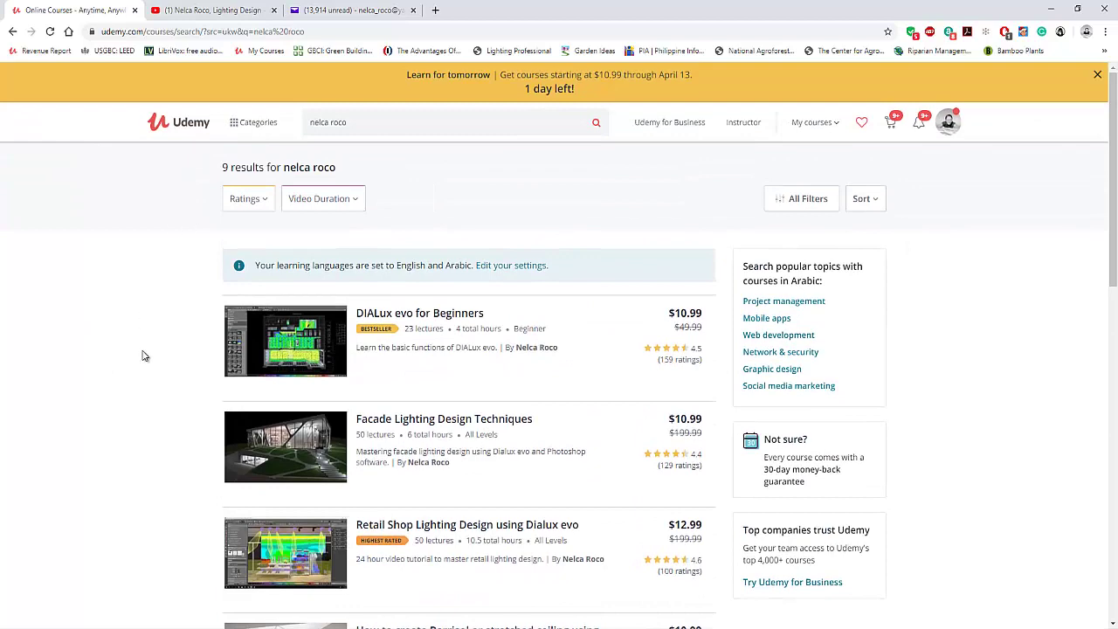
Switch to the instructor's YouTube channel to look over its uploaded videos, and bring up the mailbox
click(224, 13)
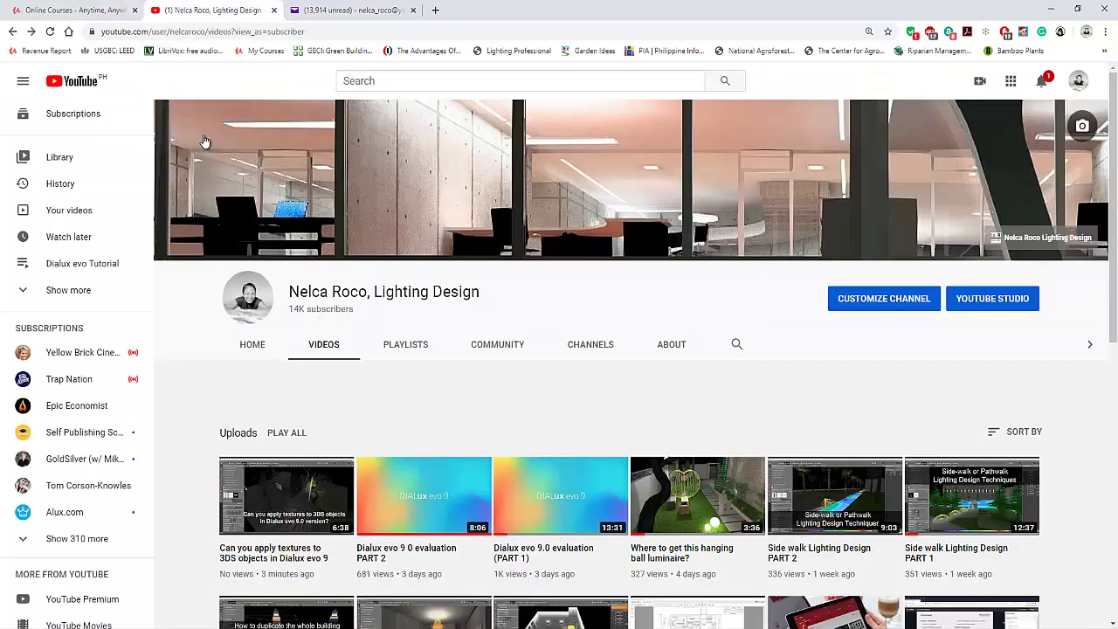
scroll(204, 141, down, 2)
click(336, 10)
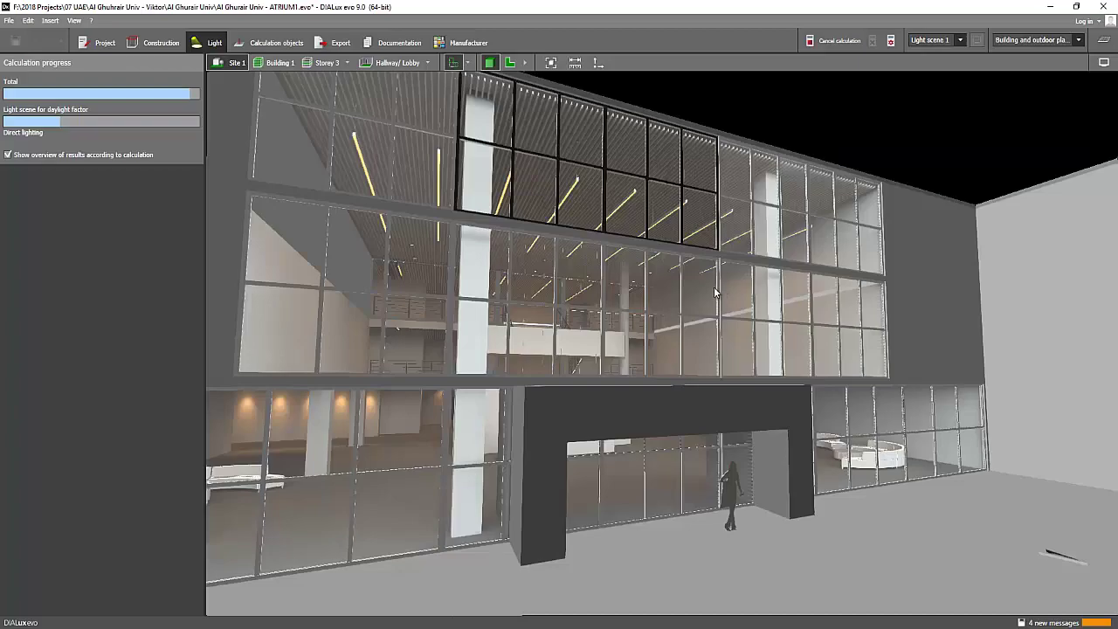
Examine the atrium building in DIALux evo from the glazed facade through to the staircase and upper walkway inside
scroll(704, 285, up, 3)
mouse_move(698, 285)
right_down()
mouse_move(678, 290)
mouse_move(716, 293)
right_up()
drag(635, 325, 712, 454)
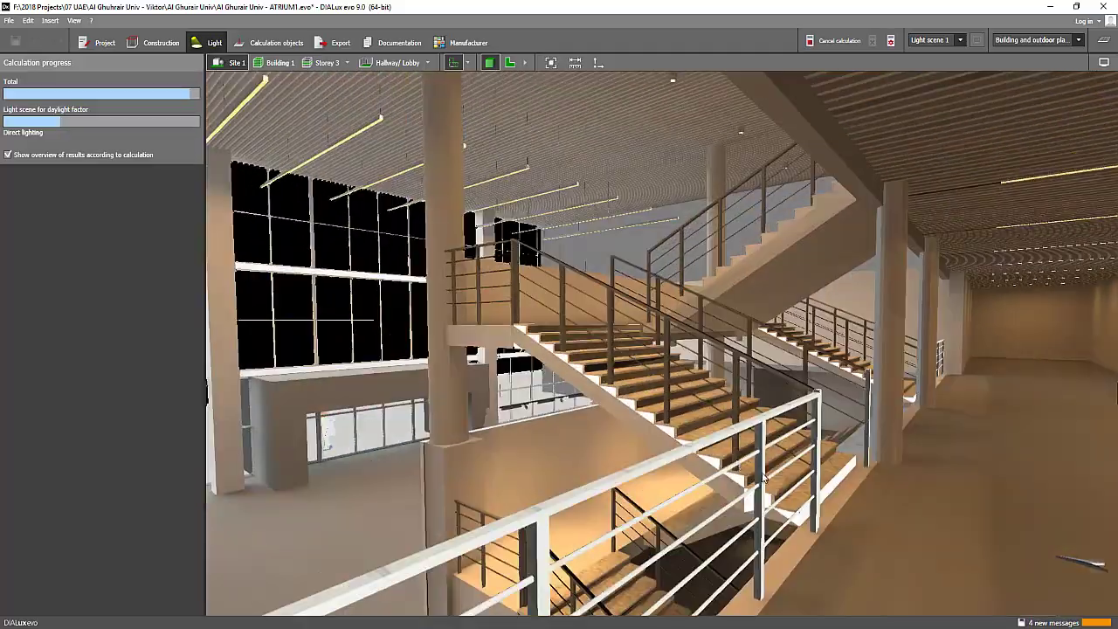